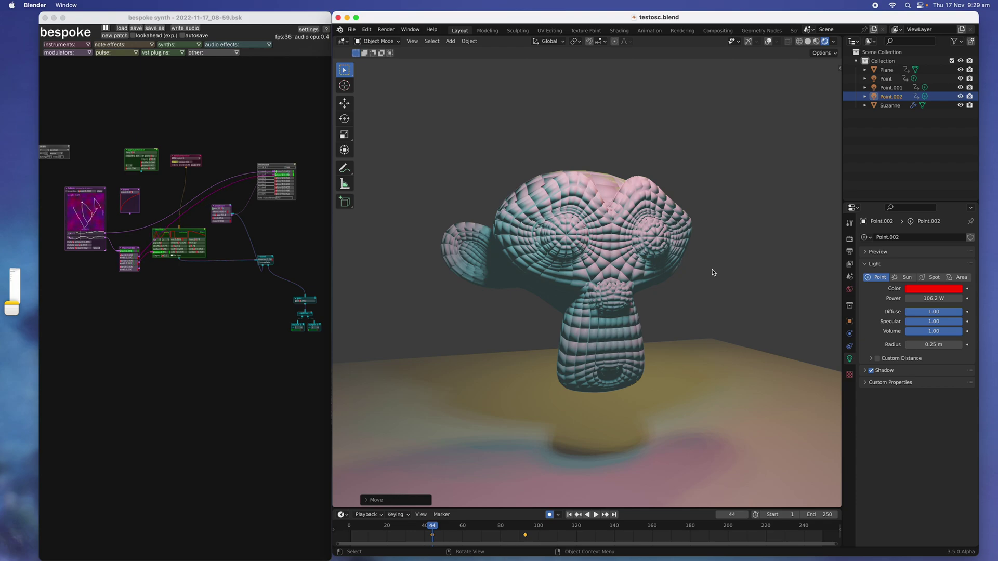
Step: Arrange the Bespoke and Blender windows side by side so both the patch and the monkey head are visible
middle_click_drag(710, 269, 642, 268)
left_click_drag(605, 20, 620, 21)
left_click_drag(253, 21, 249, 20)
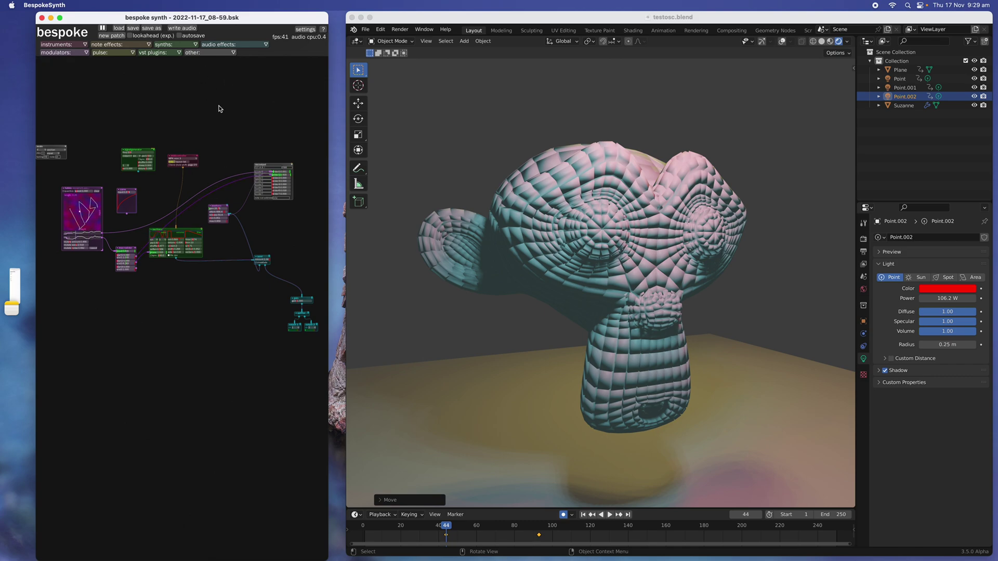
Step: Raise the system audio volume while the Bespoke patch plays
scroll(253, 153, "left", 2)
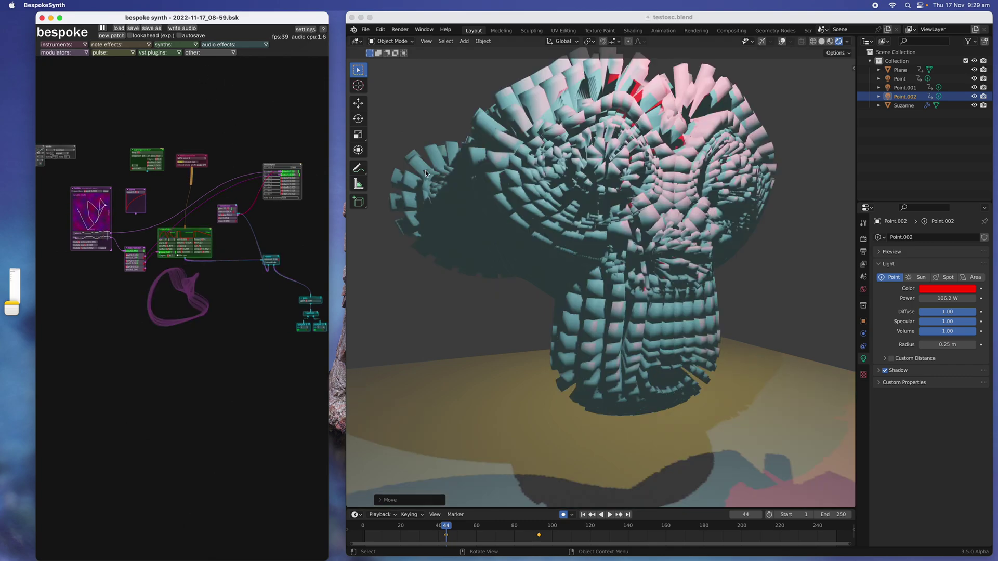
key("XF86AudioLowerVolume")
key("XF86AudioRaiseVolume")
key("XF86AudioRaiseVolume")
key("XF86AudioRaiseVolume")
key("XF86AudioRaiseVolume")
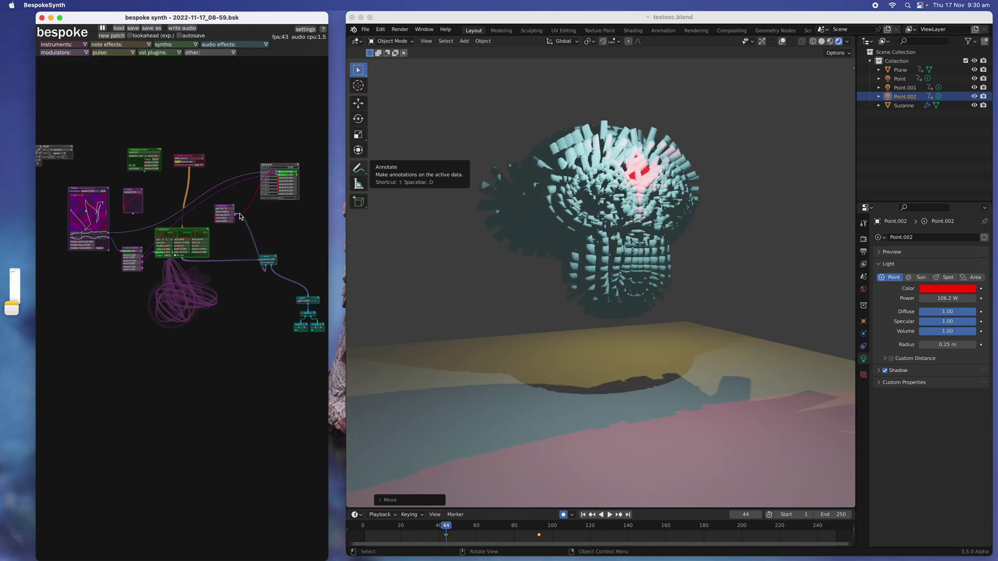
scroll(183, 231, "up", 3)
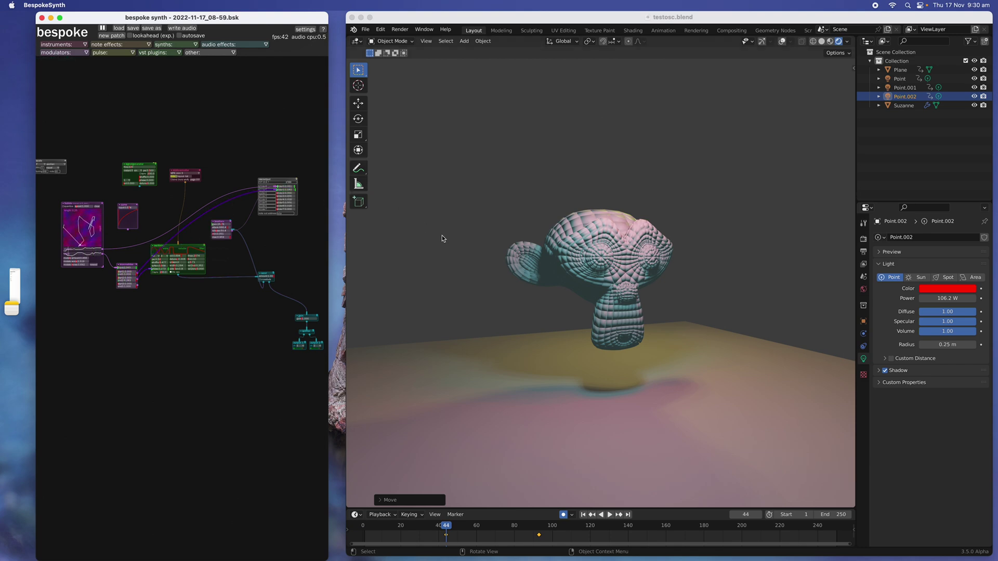
Step: Check the node-related add-ons, including NodeOSC, in Blender's preferences and close them
left_click(381, 29)
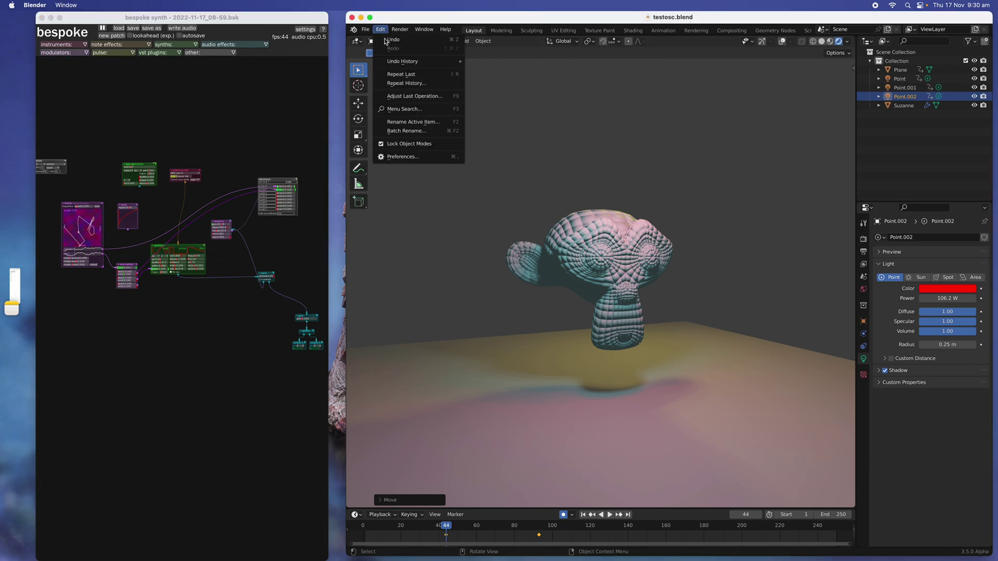
left_click(405, 157)
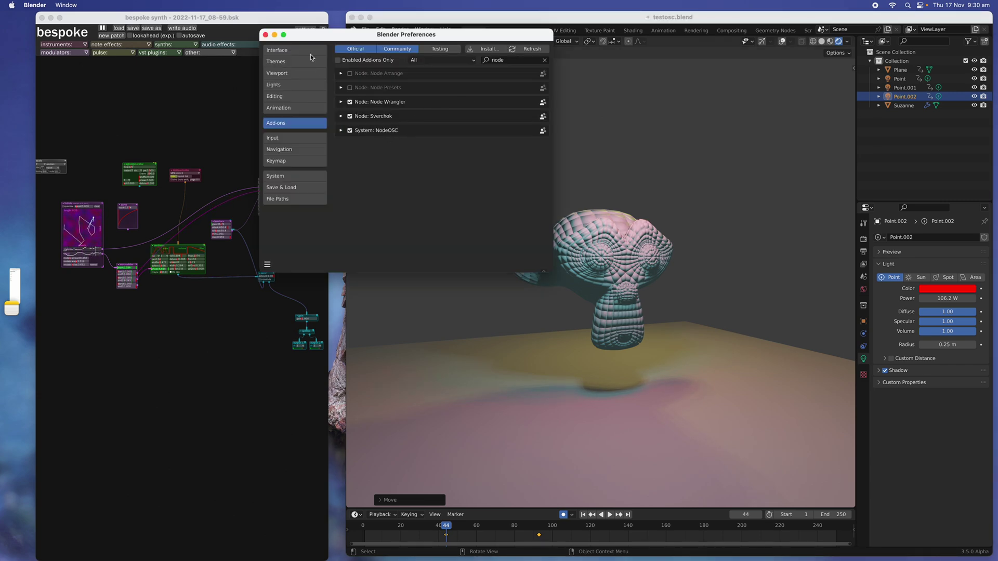
left_click(265, 35)
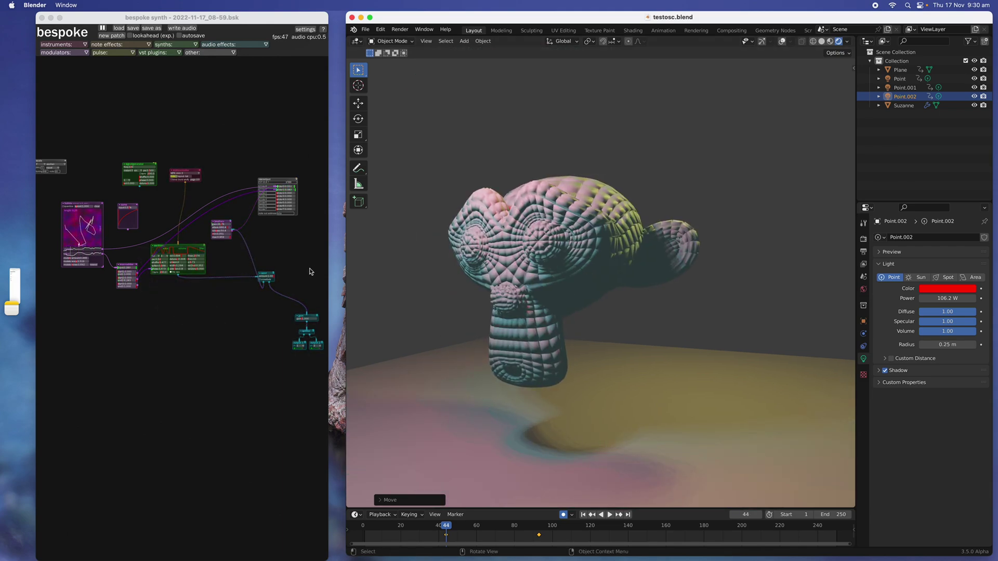
right_click_drag(315, 271, 295, 267)
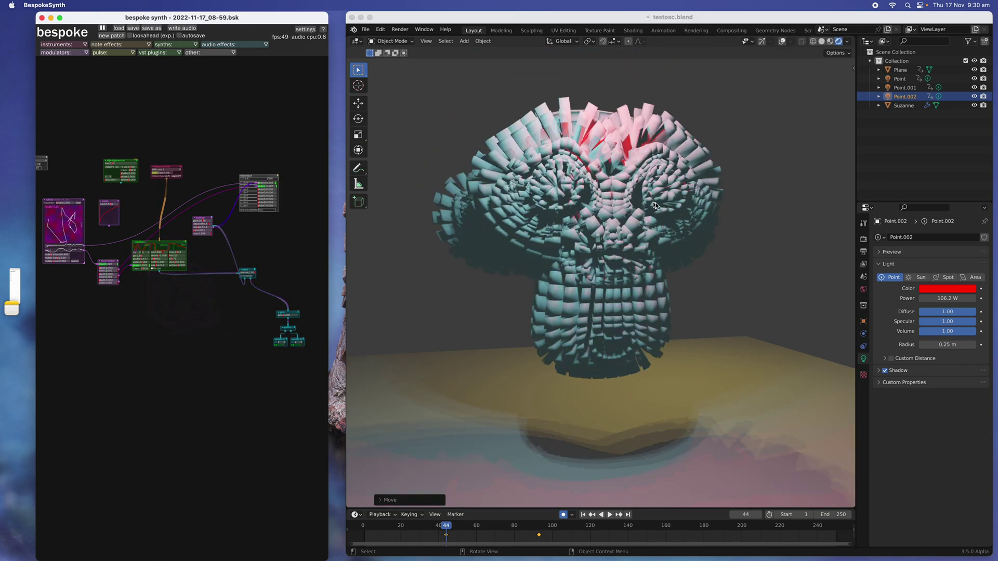
Step: Show the Blender viewport in solid shading and examine the NodeOSC server and custom message settings
left_click(821, 42)
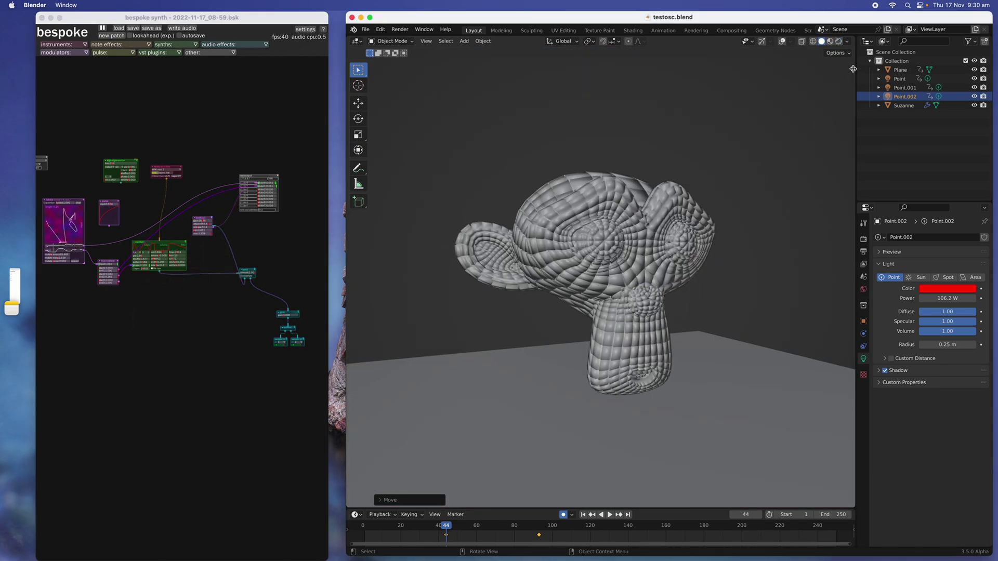
left_click(853, 69)
middle_click_drag(686, 166, 603, 177)
left_click(185, 201)
right_click_drag(184, 173, 185, 166)
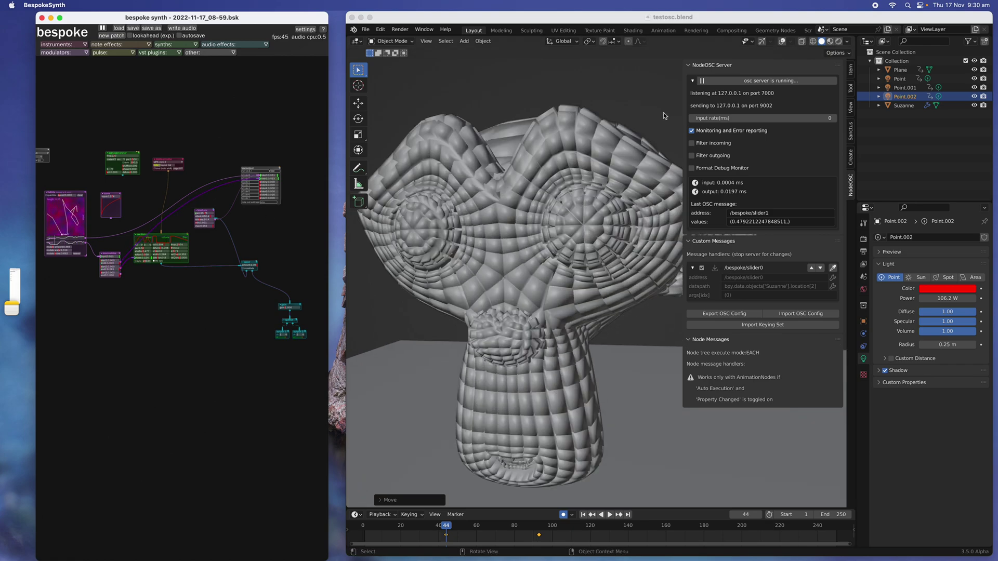
left_click(686, 98)
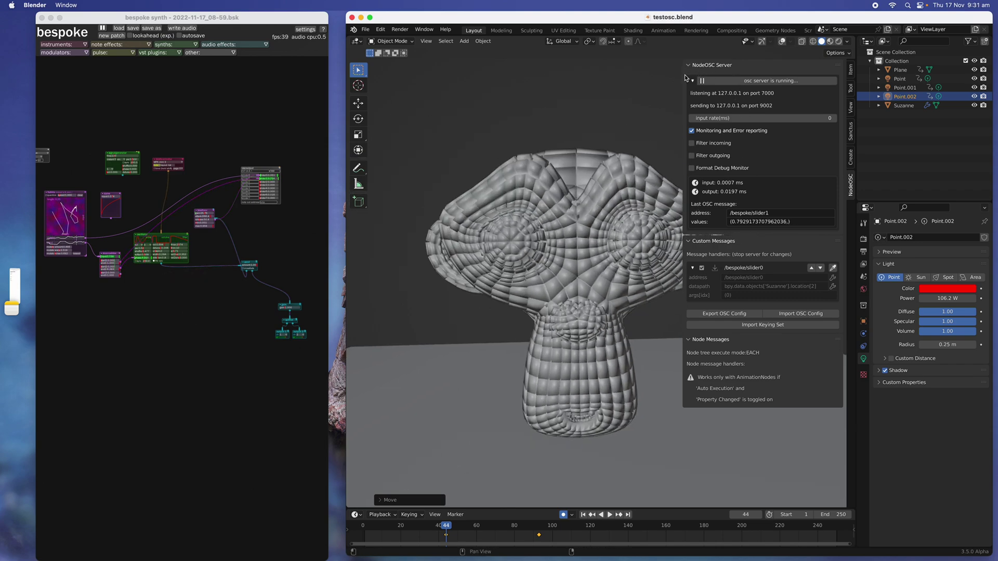
left_click_drag(683, 75, 719, 76)
middle_click_drag(678, 120, 703, 112)
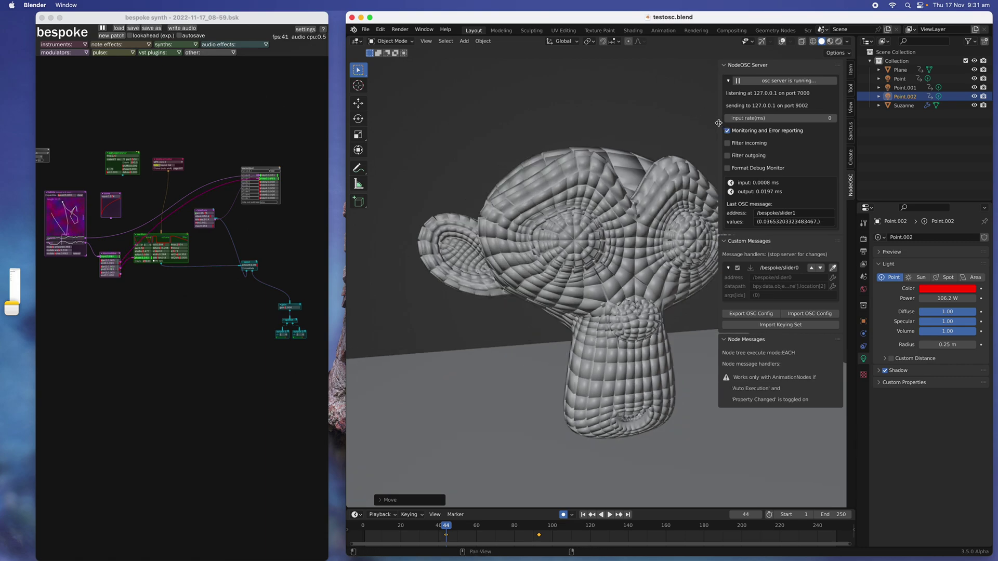
key("n")
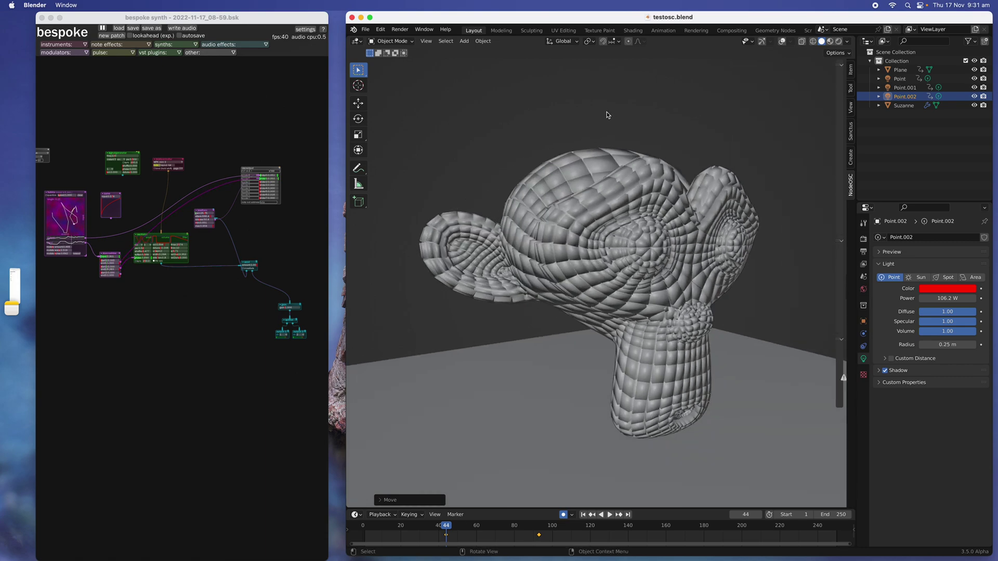
Step: Look through the Bespoke Synth Reference page in the web browser, then return to the Bespoke window
left_click(299, 20)
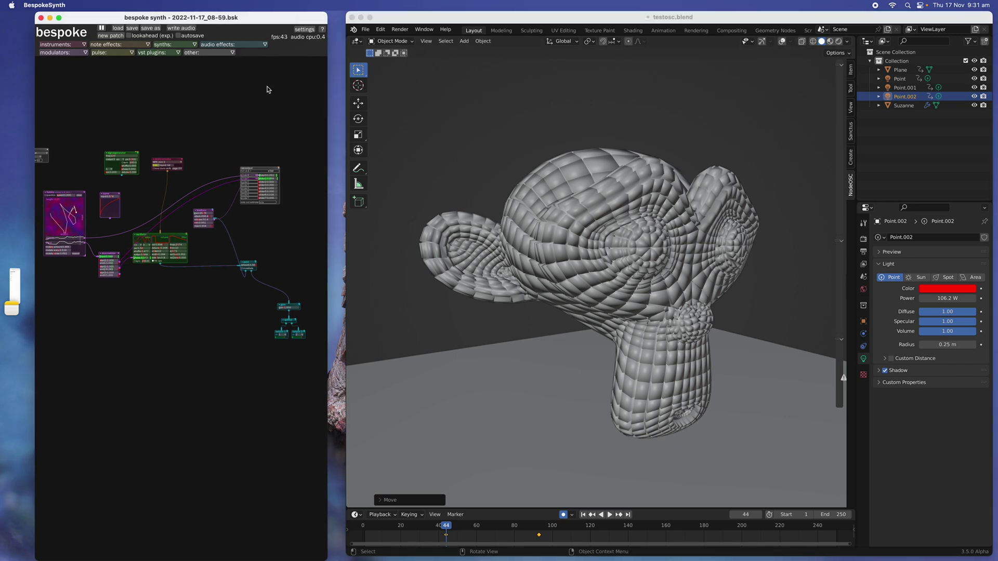
key("ctrl+Right")
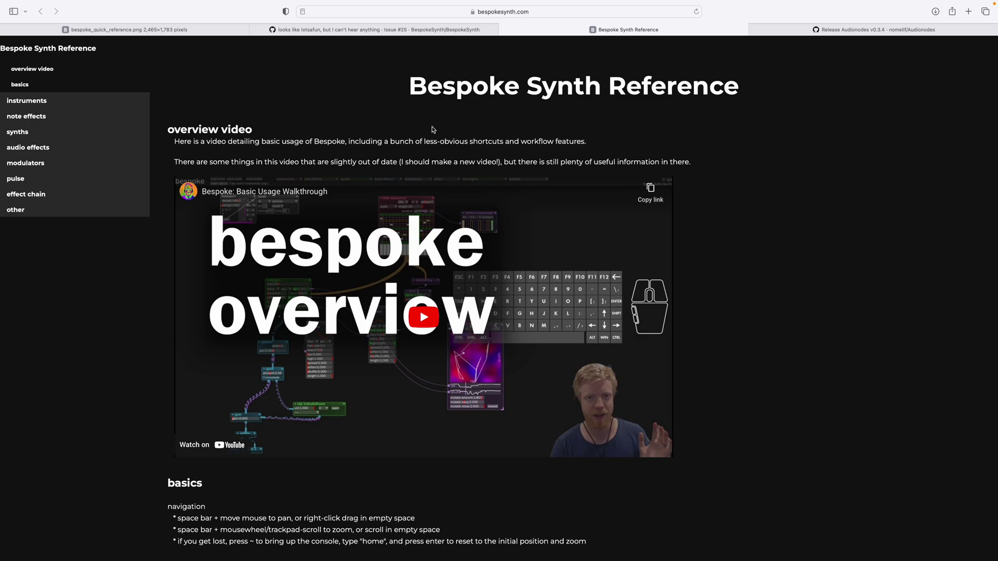
scroll(432, 130, "down", 20)
scroll(522, 296, "up", 15)
scroll(521, 296, "up", 5)
scroll(480, 210, "down", 2)
scroll(498, 187, "up", 2)
key("ctrl+Left")
Step: Widen the Bespoke window across most of the screen and fit the whole patch in view
left_click_drag(265, 17, 268, 17)
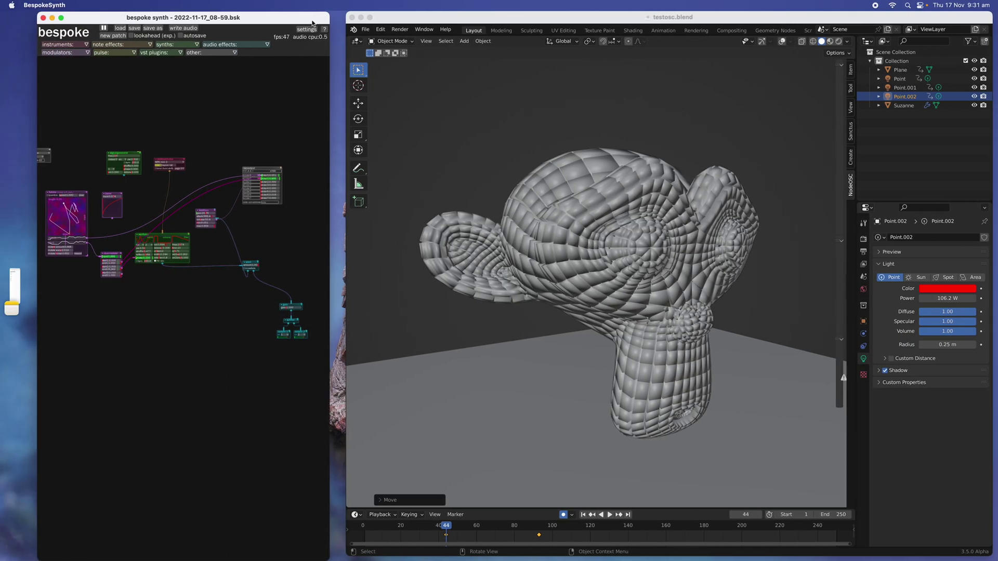
left_click_drag(364, 19, 803, 15)
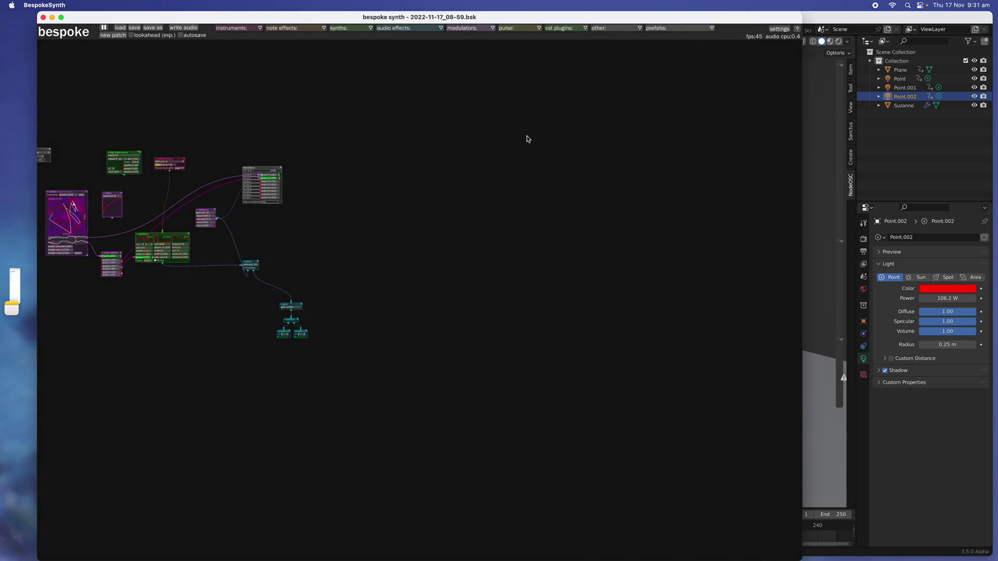
right_click_drag(504, 151, 659, 177)
scroll(434, 152, "up", 2)
right_click_drag(432, 152, 537, 136)
scroll(514, 154, "up", 3)
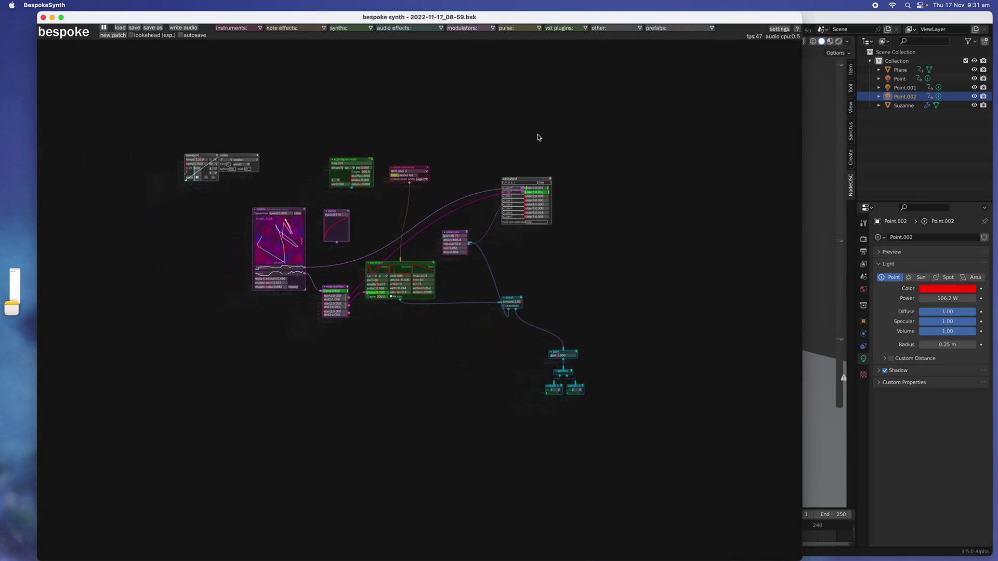
scroll(525, 144, "up", 2)
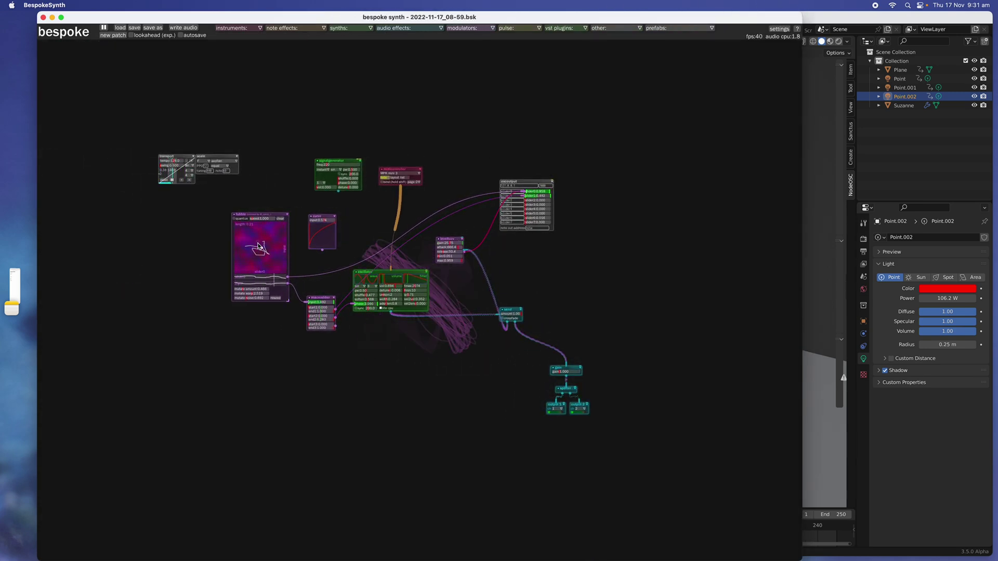
scroll(281, 166, "up", 3)
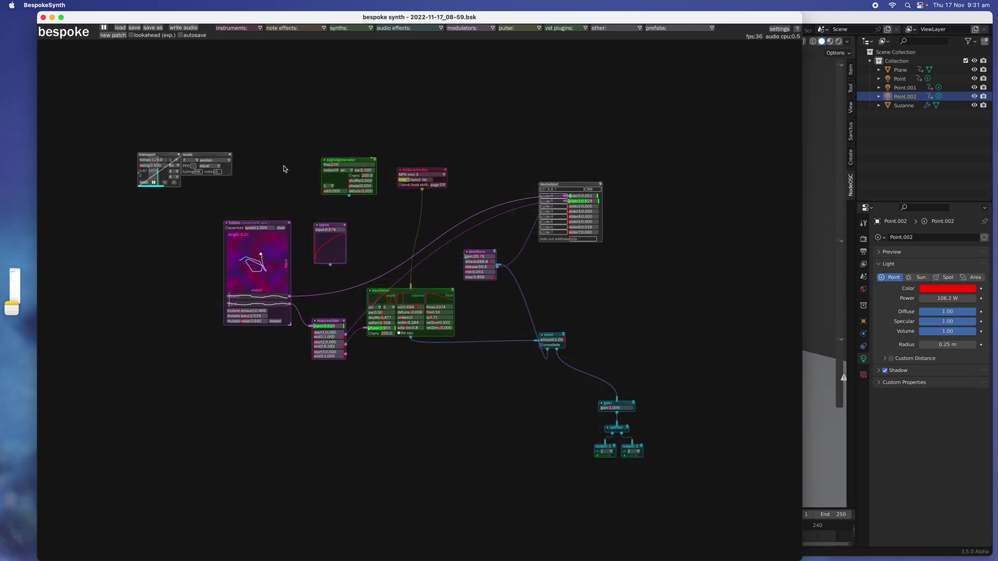
right_click_drag(300, 181, 286, 154)
scroll(291, 145, "up", 1)
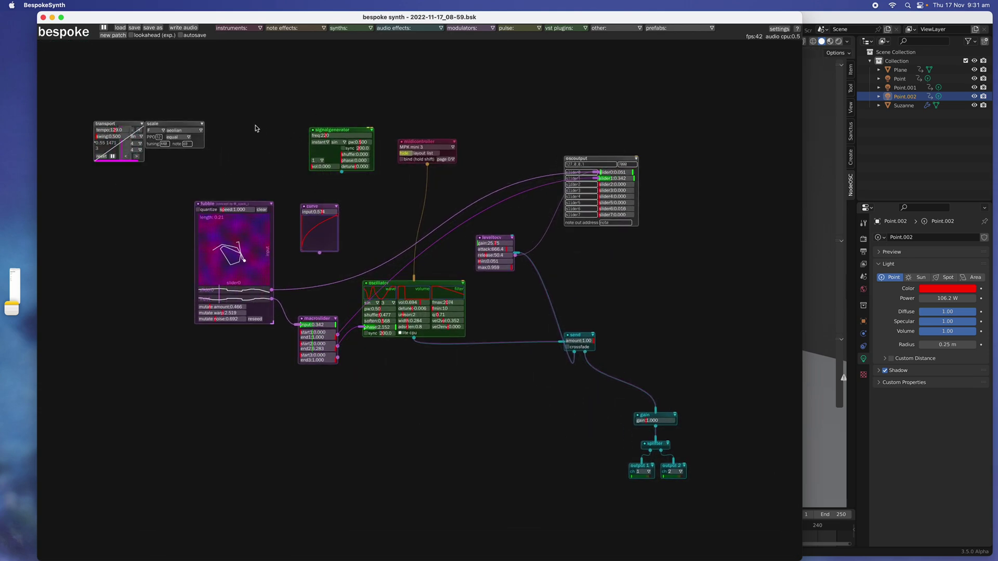
Step: Stop the NodeOSC server in Blender and close testosc.blend without saving
left_click(818, 117)
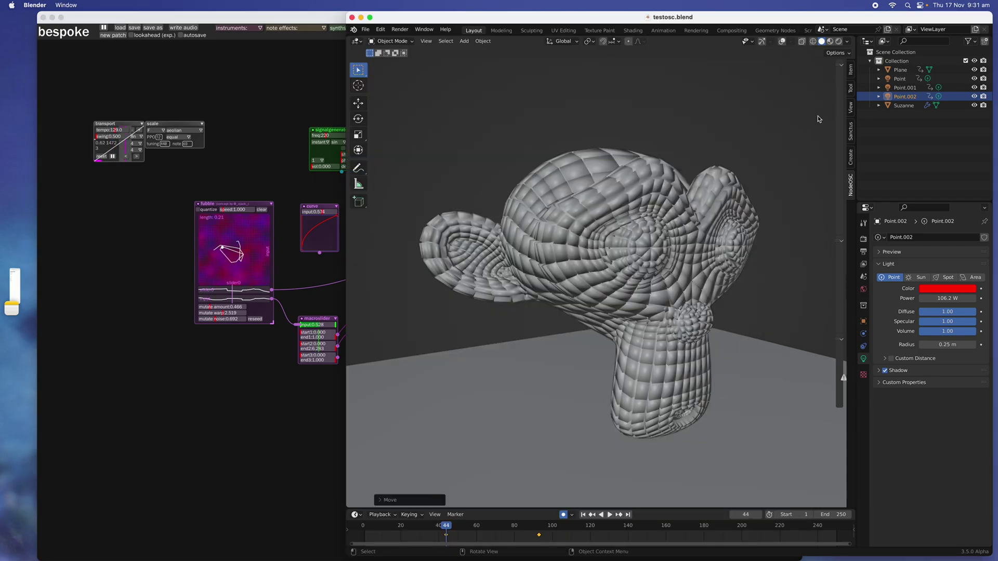
middle_click_drag(708, 177, 679, 178)
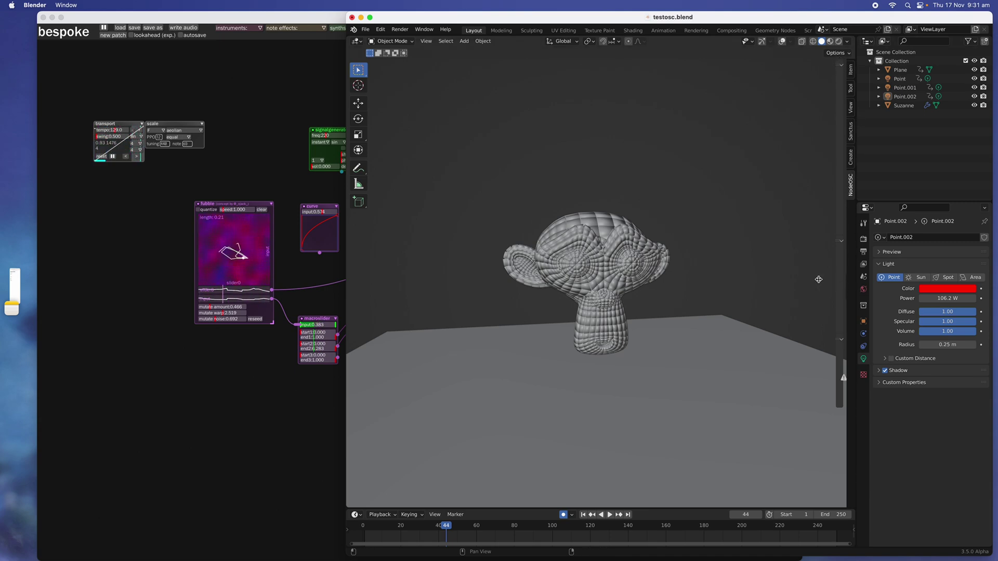
left_click_drag(831, 282, 727, 275)
left_click(772, 81)
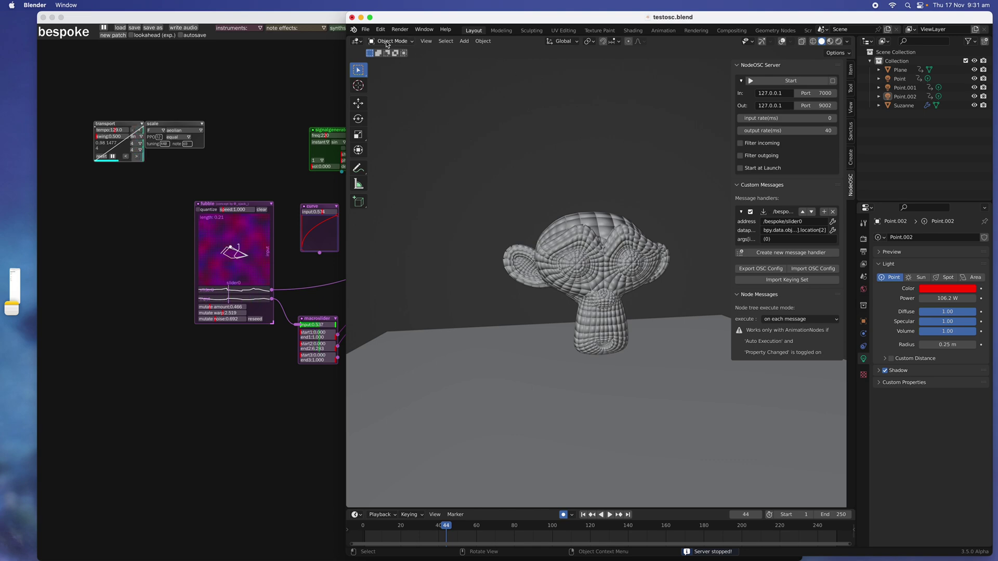
left_click(352, 17)
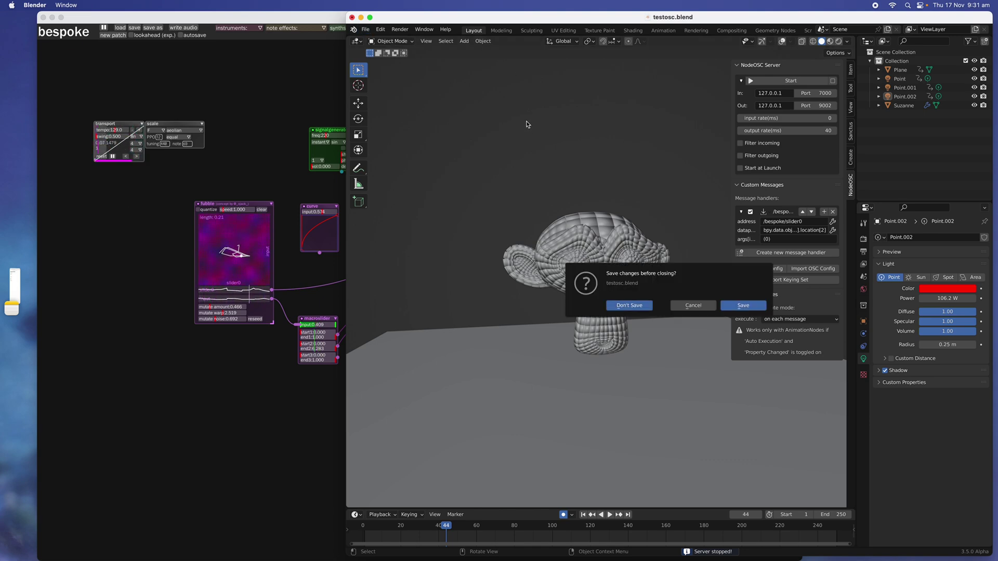
left_click(618, 307)
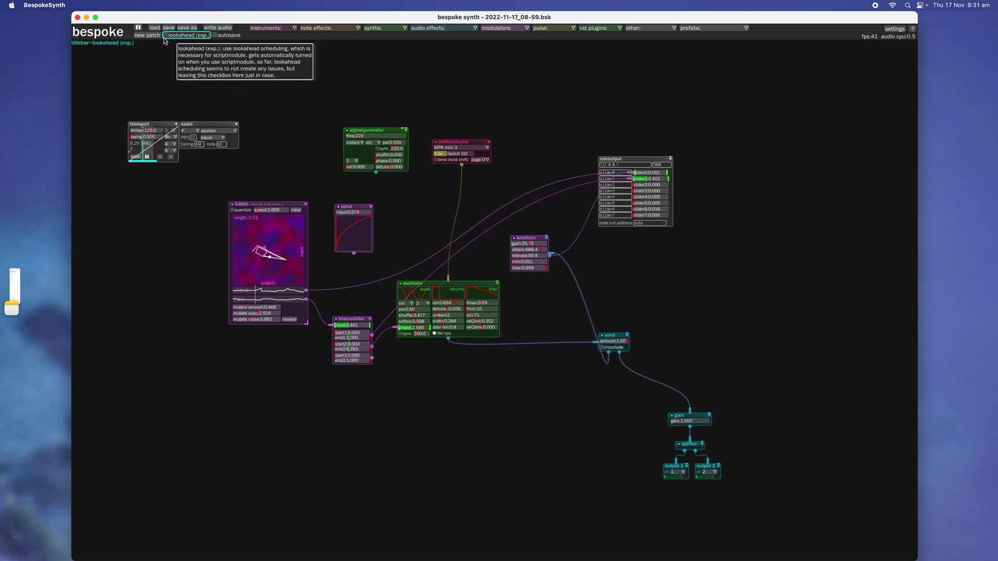
Step: Start a new Bespoke patch, clearing the existing one
left_click(147, 35)
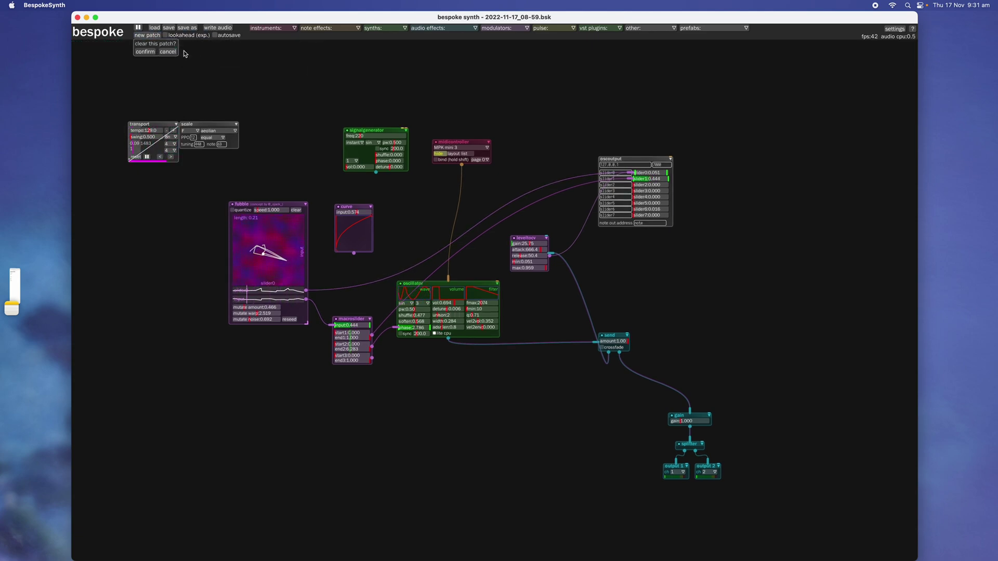
left_click(148, 52)
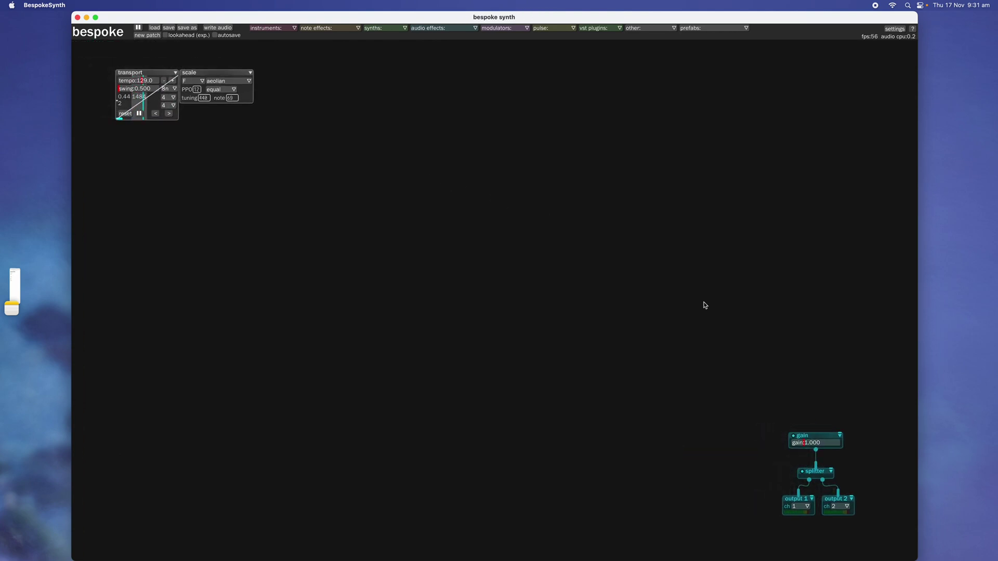
left_click_drag(727, 383, 857, 505)
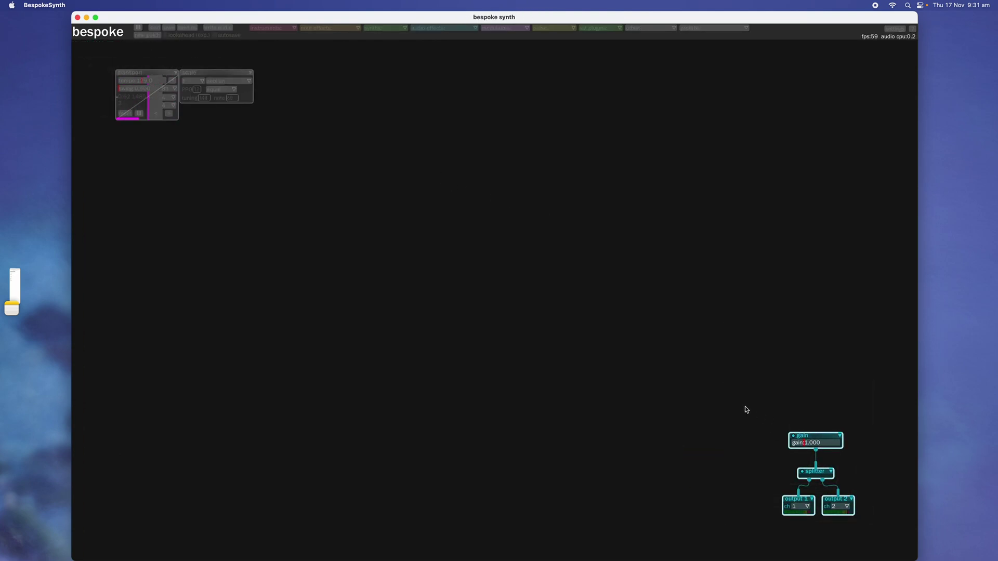
left_click(408, 301)
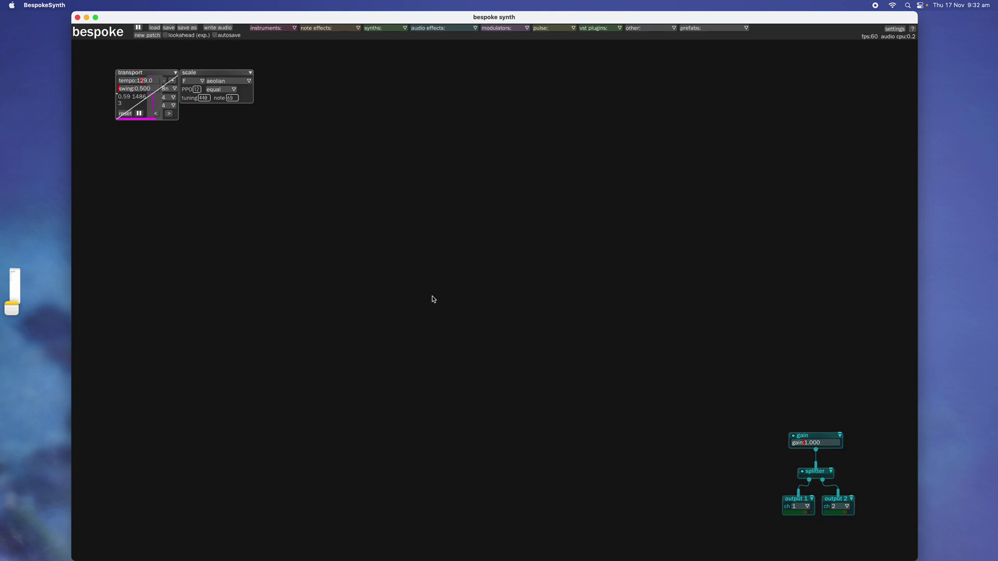
Step: Open the "bespoke experiment" note and narrow the Bespoke window so both sit side by side
left_click(14, 291)
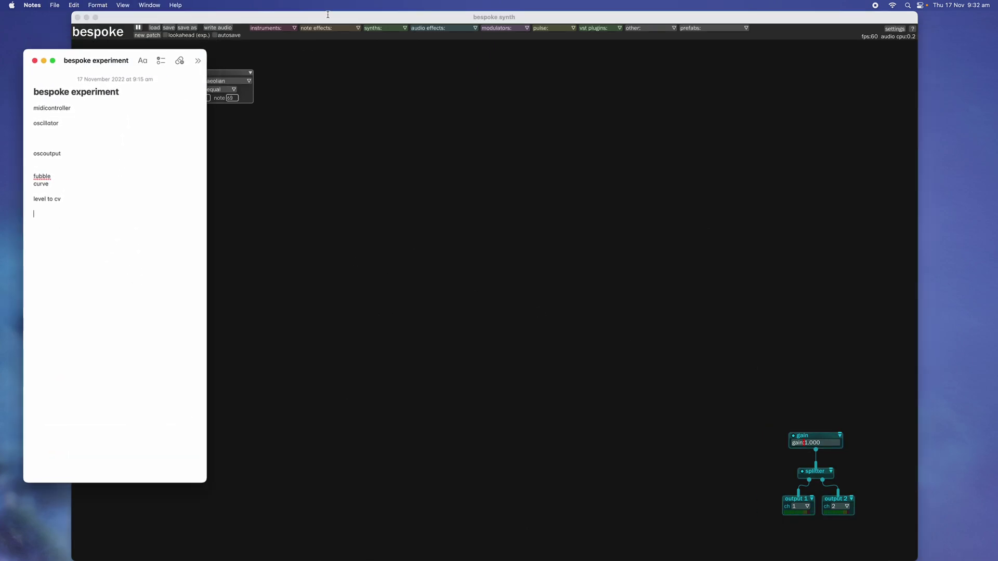
left_click(328, 15)
left_click_drag(72, 13, 229, 12)
Step: Move the gain, splitter and two output modules together so they fit inside the narrowed Bespoke window
left_click_drag(708, 288, 863, 488)
left_click_drag(770, 358, 882, 487)
left_click_drag(831, 405, 621, 353)
right_click_drag(526, 260, 676, 314)
scroll(638, 303, "up", 1)
scroll(723, 349, "up", 1)
left_click(737, 358)
right_click_drag(500, 285, 528, 303)
scroll(527, 303, "up", 1)
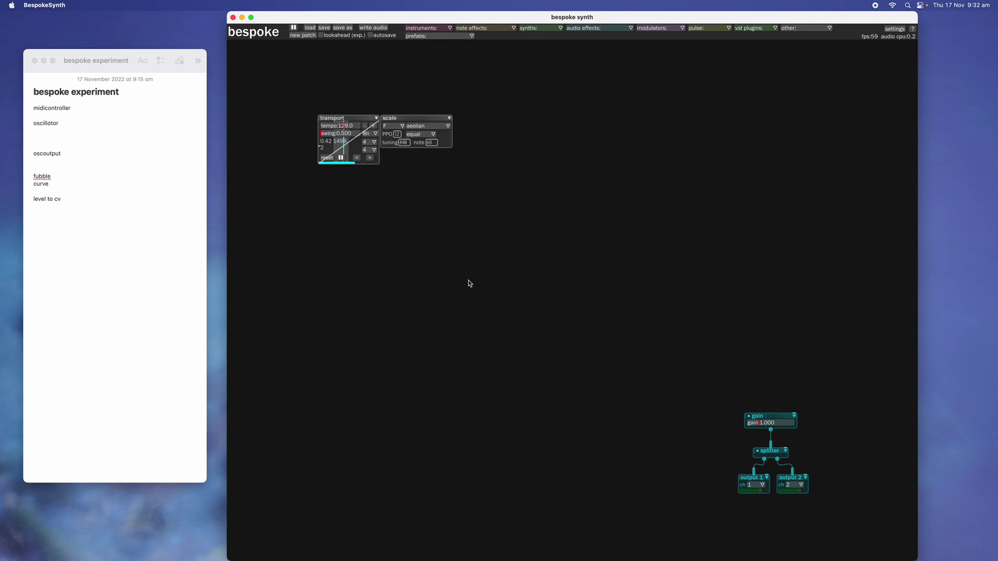
Step: Add an MPK mini 3 midicontroller module and place it near the middle of the patch
type("m")
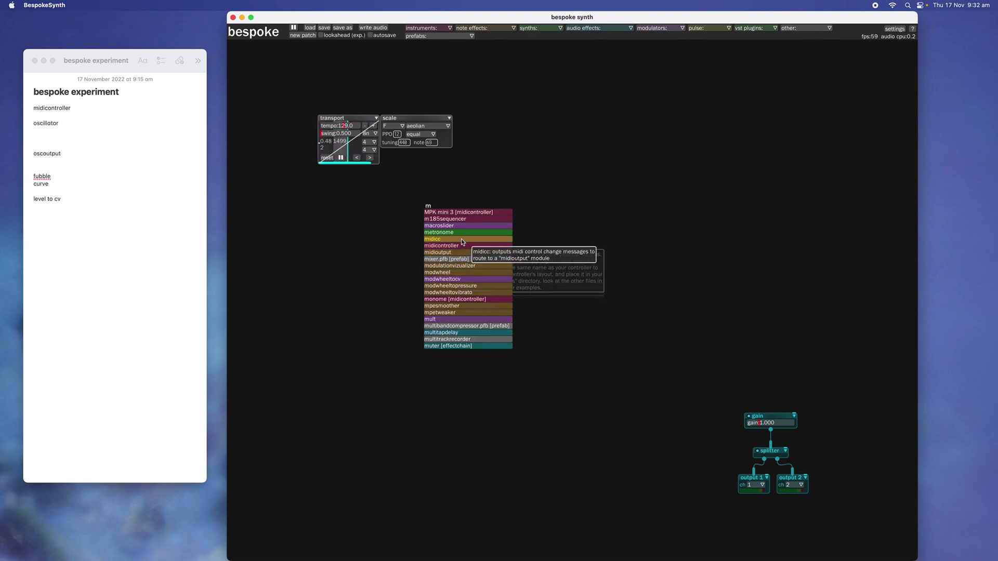
left_click(461, 214)
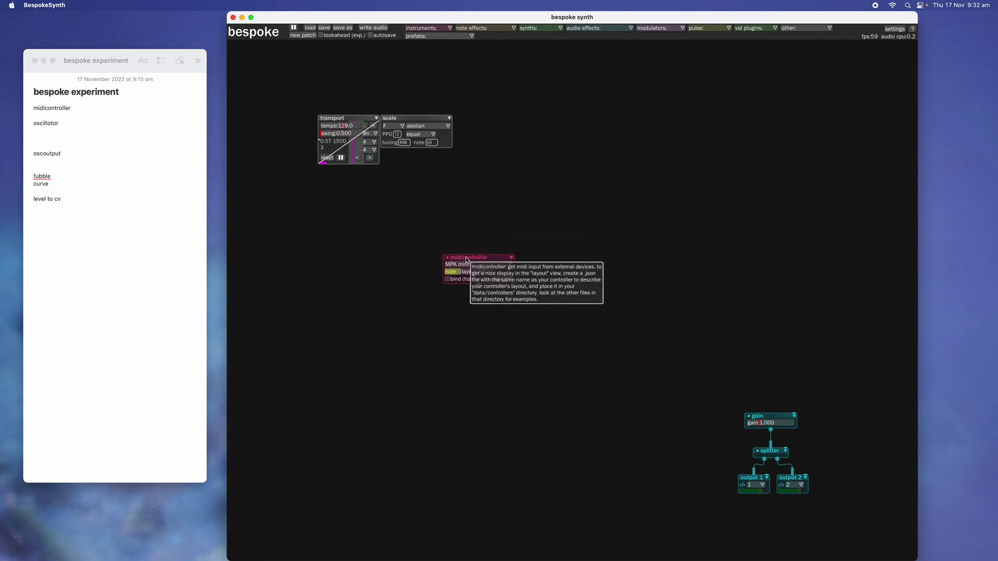
scroll(481, 247, "up", 1)
left_click_drag(489, 258, 514, 286)
right_click_drag(581, 349, 577, 313)
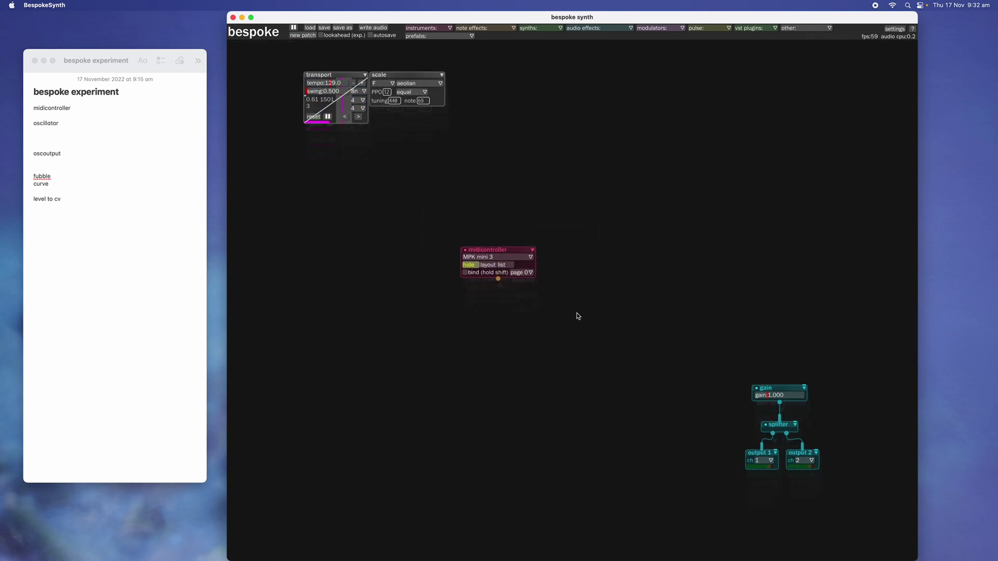
Step: Add an oscillator below the midicontroller, feed it from the midicontroller, and route its output to the gain module
key("o")
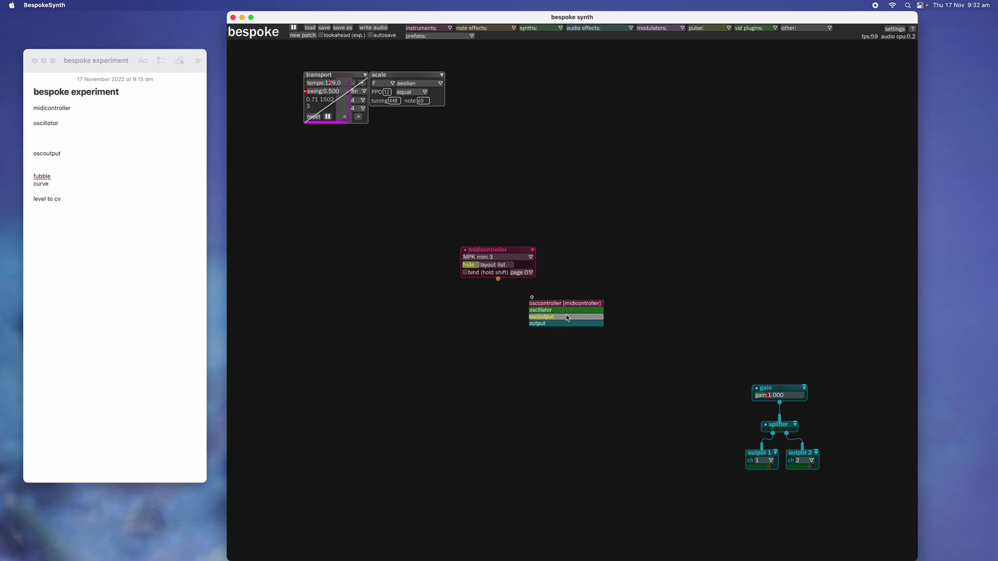
left_click_drag(551, 311, 545, 315)
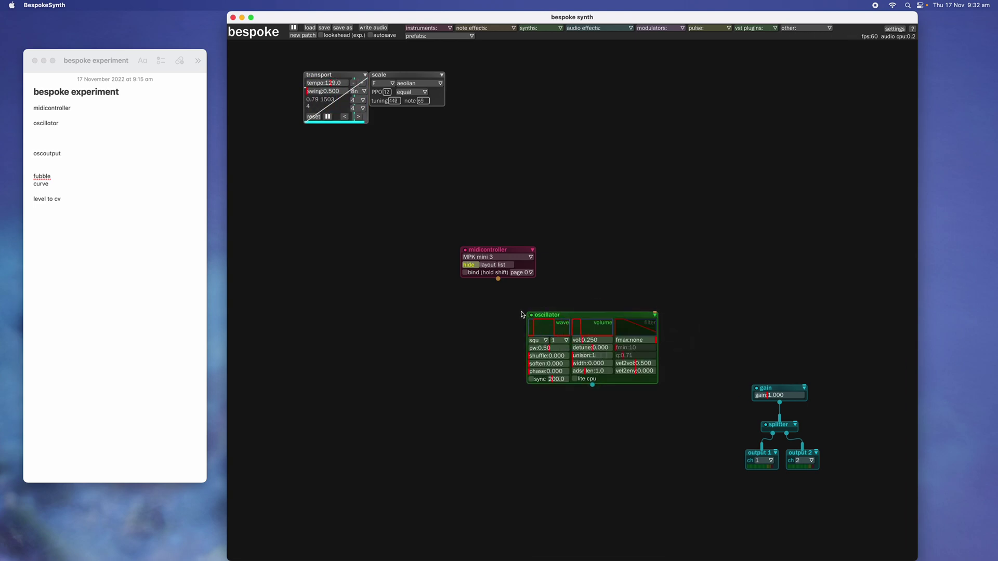
left_click_drag(498, 279, 529, 312)
left_click_drag(592, 384, 616, 399)
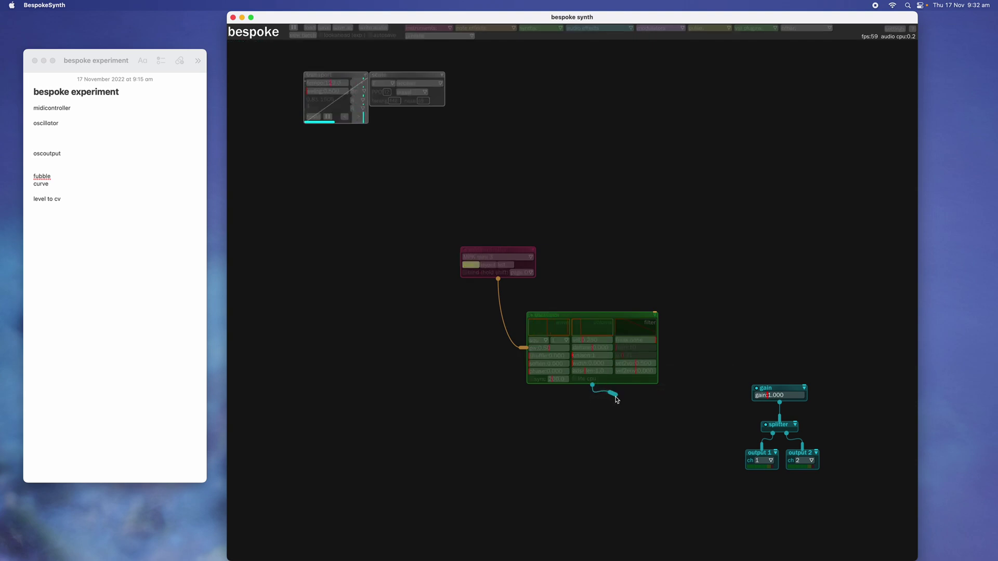
left_click_drag(738, 395, 762, 398)
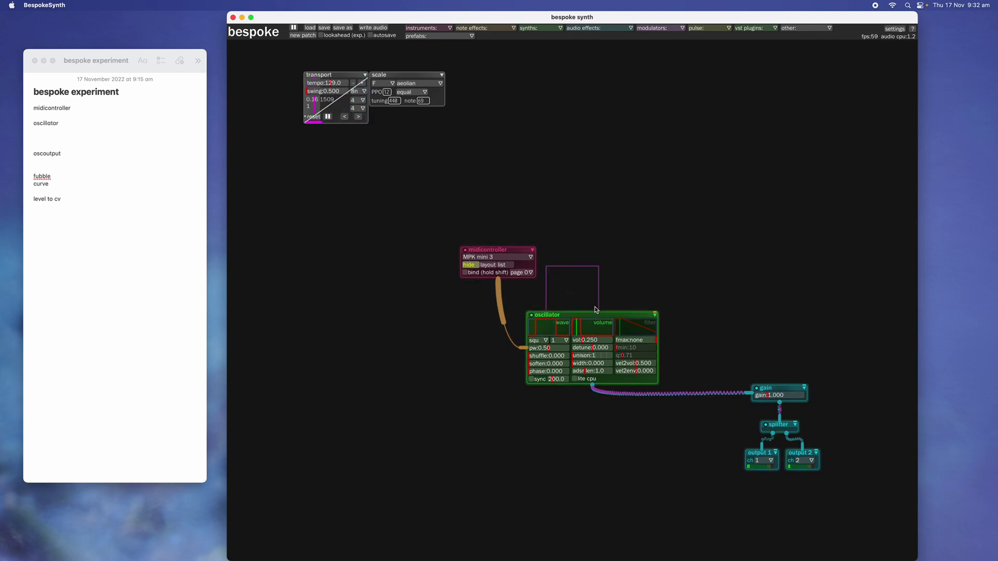
Step: Shift the midicontroller slightly away from the oscillator and set the oscillator's waveform to tri
scroll(574, 287, "down", 1)
scroll(573, 288, "up", 1)
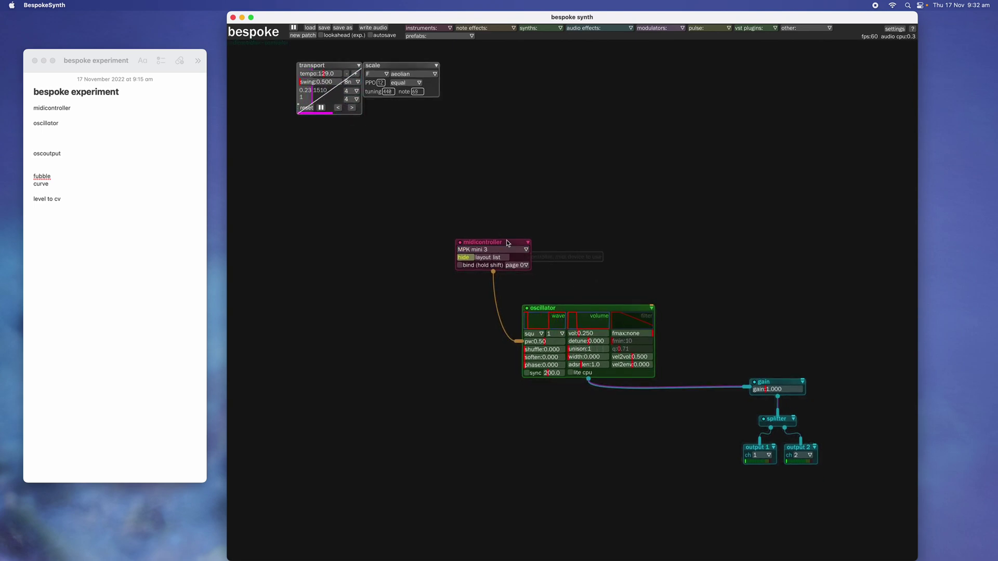
left_click_drag(507, 243, 497, 243)
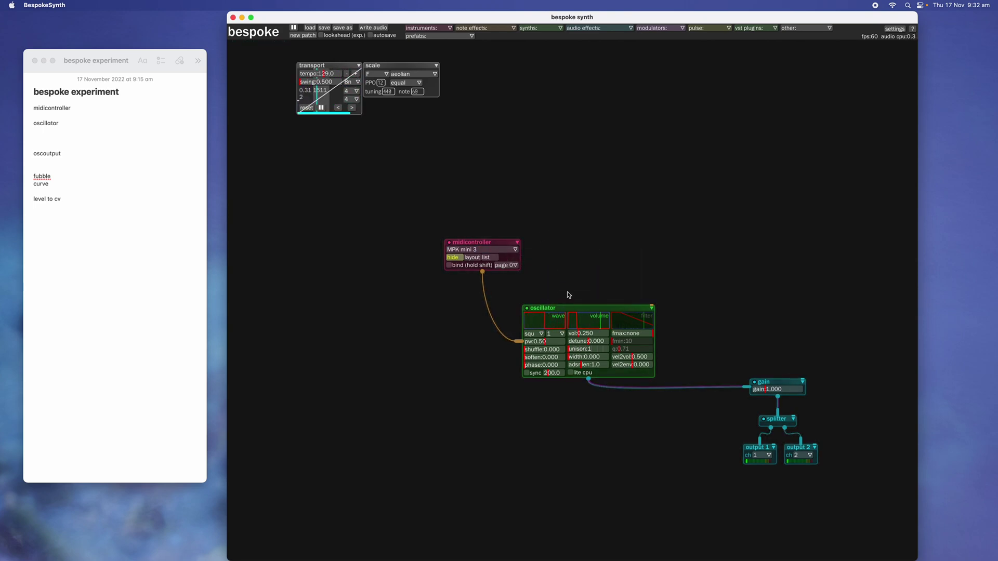
left_click(537, 337)
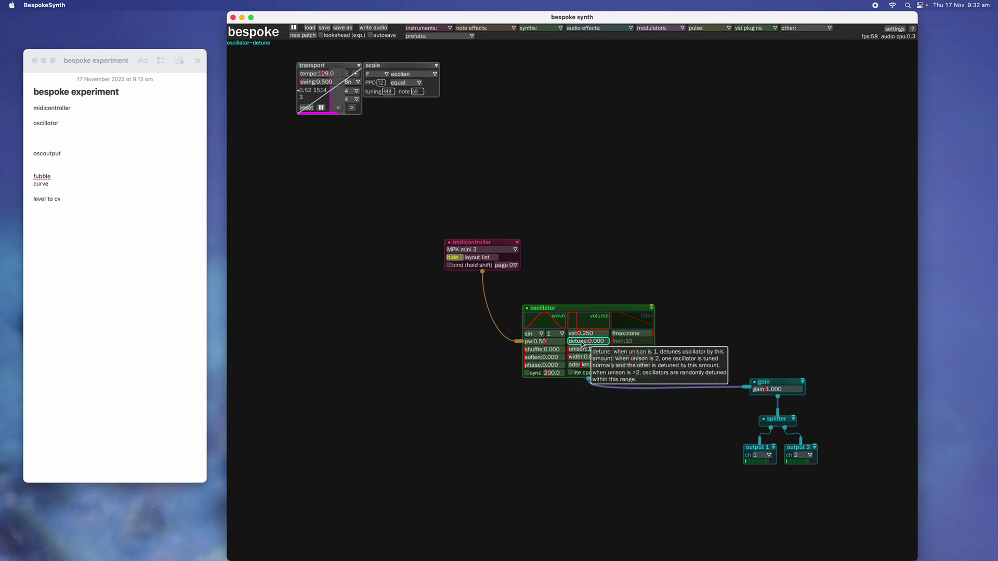
left_click(532, 337)
left_click(533, 354)
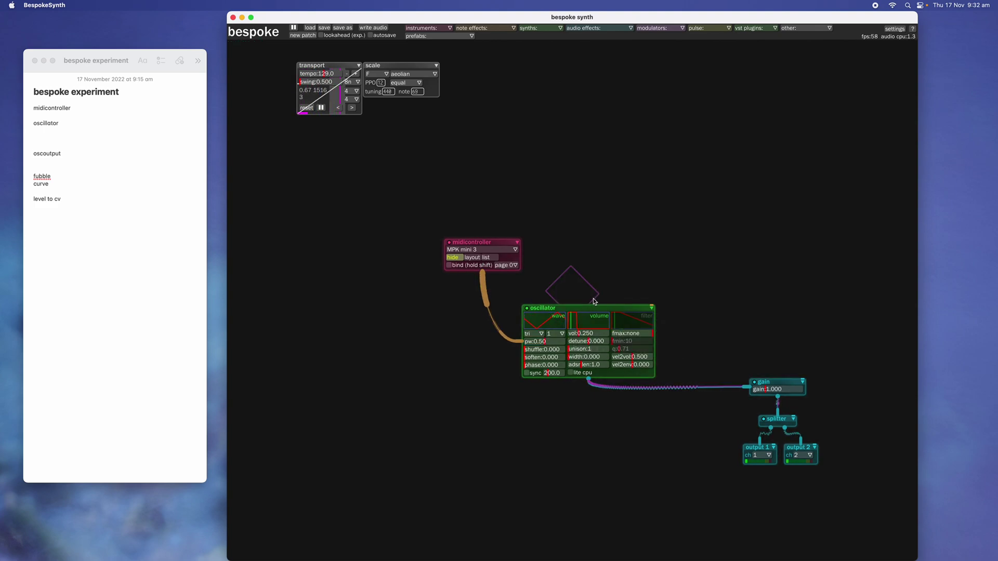
mouse_move(597, 299)
right_mouse_down()
mouse_move(548, 326)
mouse_move(587, 287)
right_mouse_up()
scroll(561, 312, "up", 2)
scroll(587, 286, "right", 3)
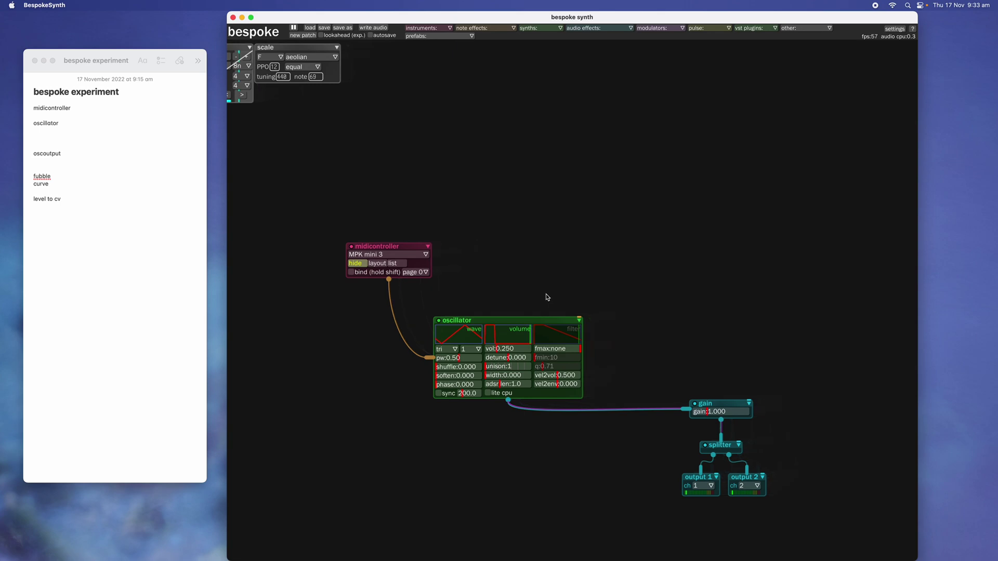
scroll(569, 271, "down", 1)
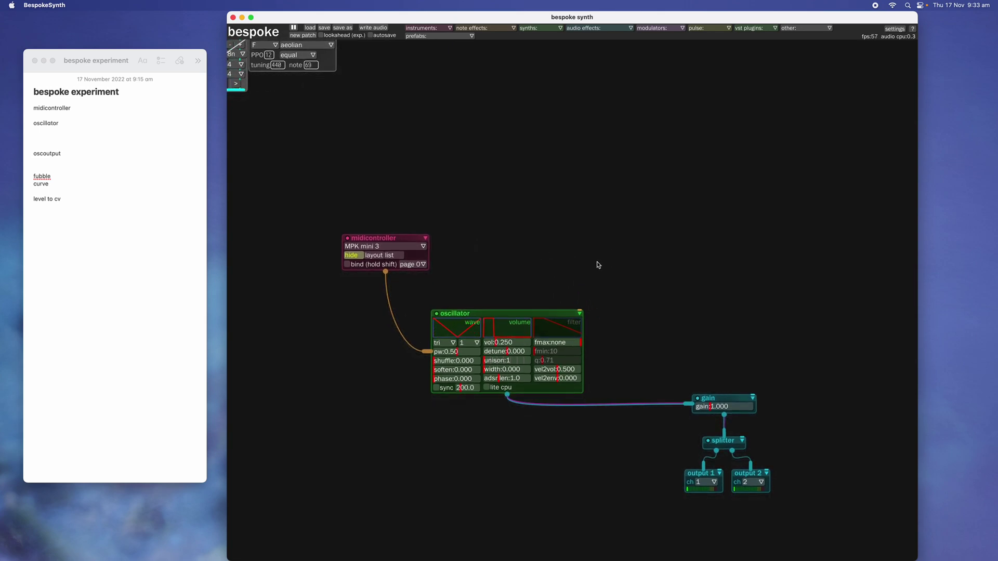
scroll(584, 268, "up", 1)
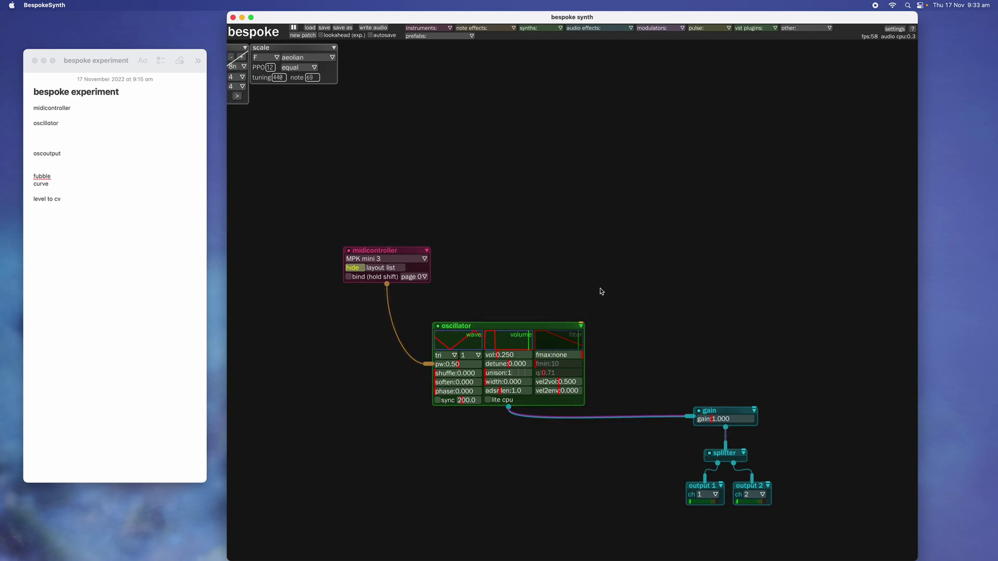
scroll(601, 292, "down", 3)
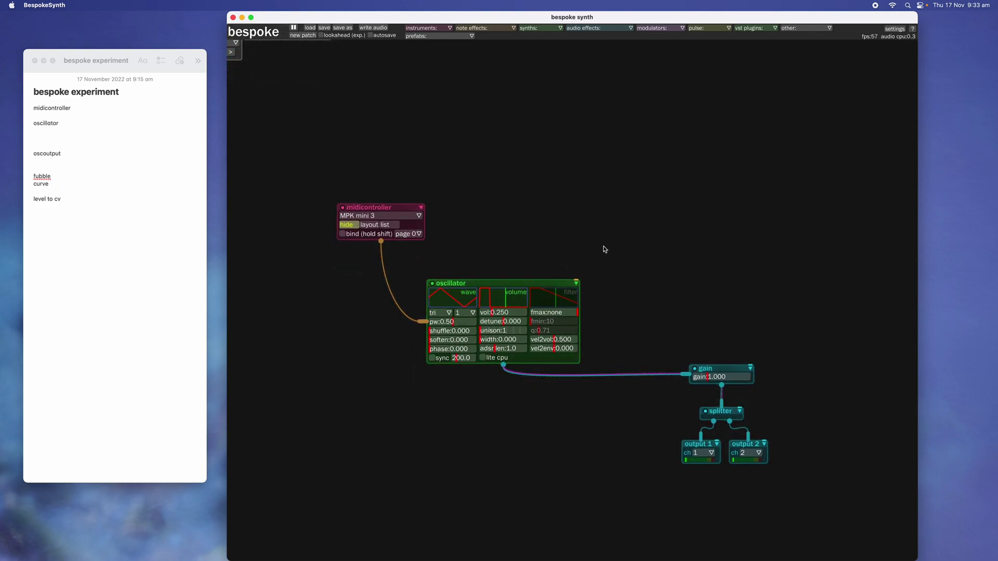
scroll(606, 252, "up", 1)
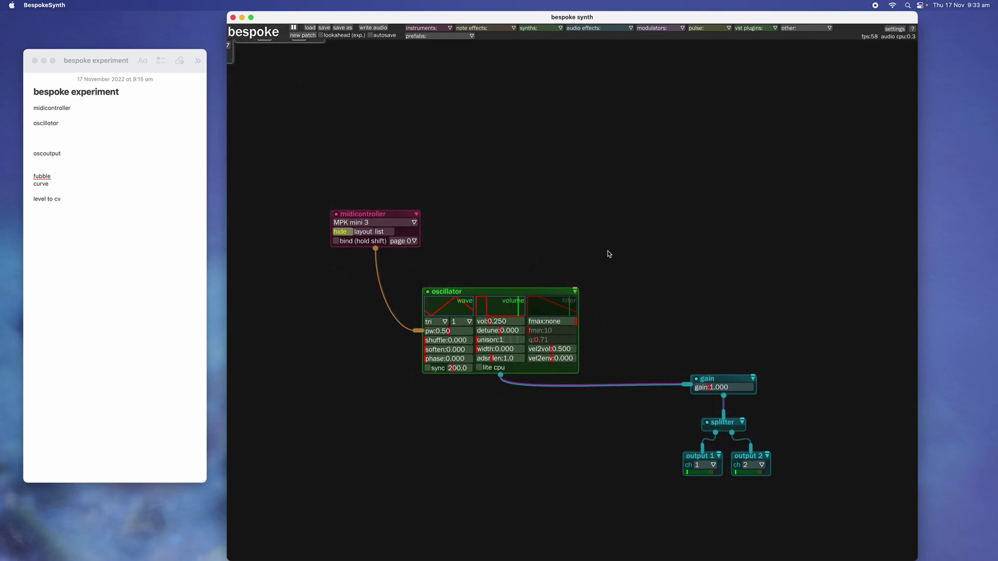
scroll(609, 253, "down", 2)
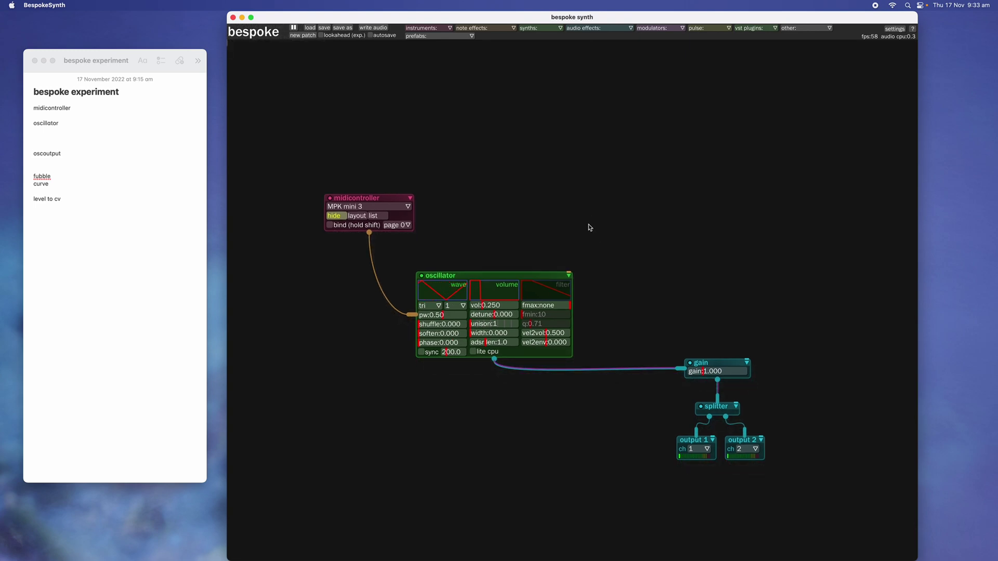
Step: Save the patch as 2022-11-17_09-33.bsk
key("super+s")
left_click(570, 200)
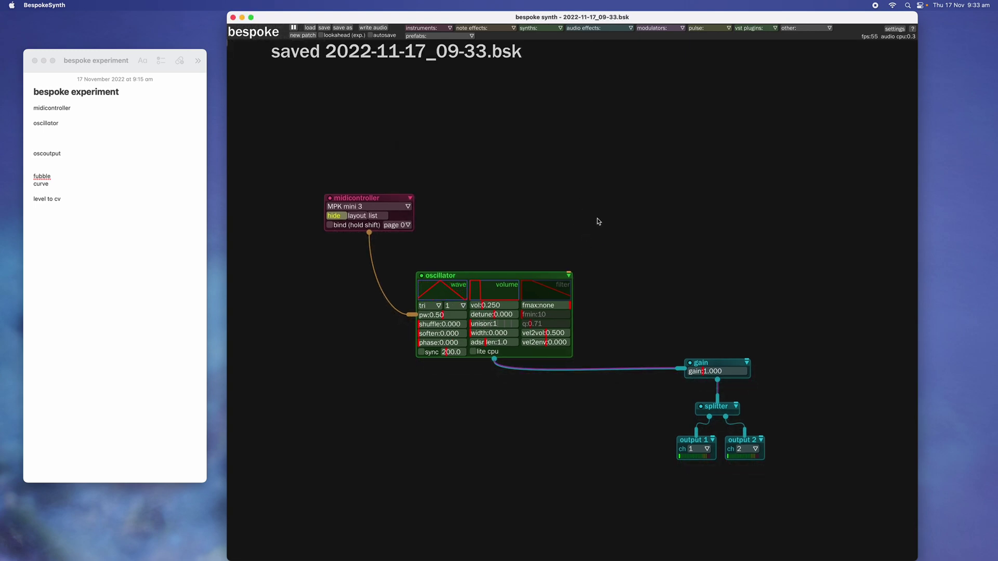
scroll(596, 220, "down", 3)
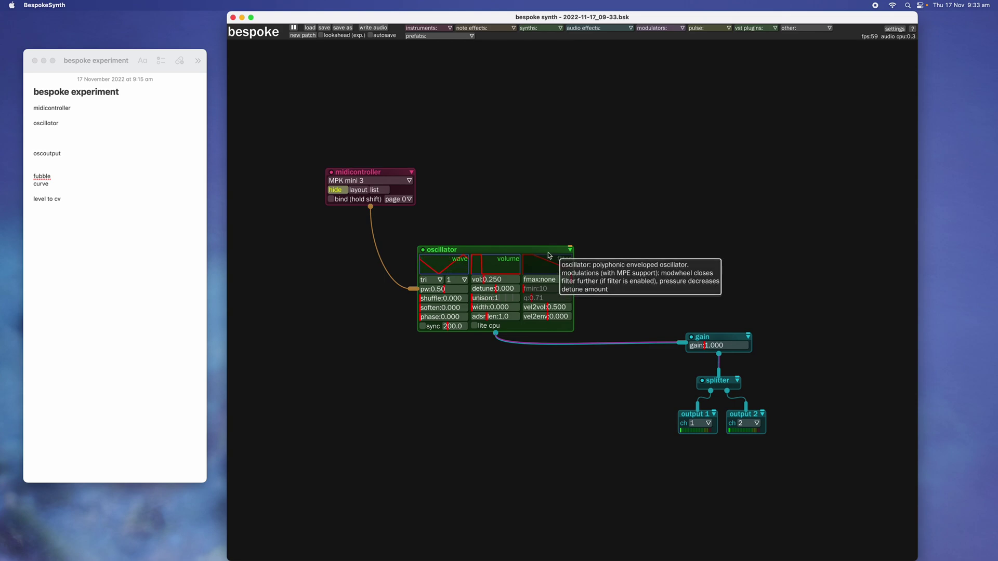
Step: Raise the oscillator slightly and add an oscoutput module in the empty area above the gain module
left_click_drag(549, 250, 557, 234)
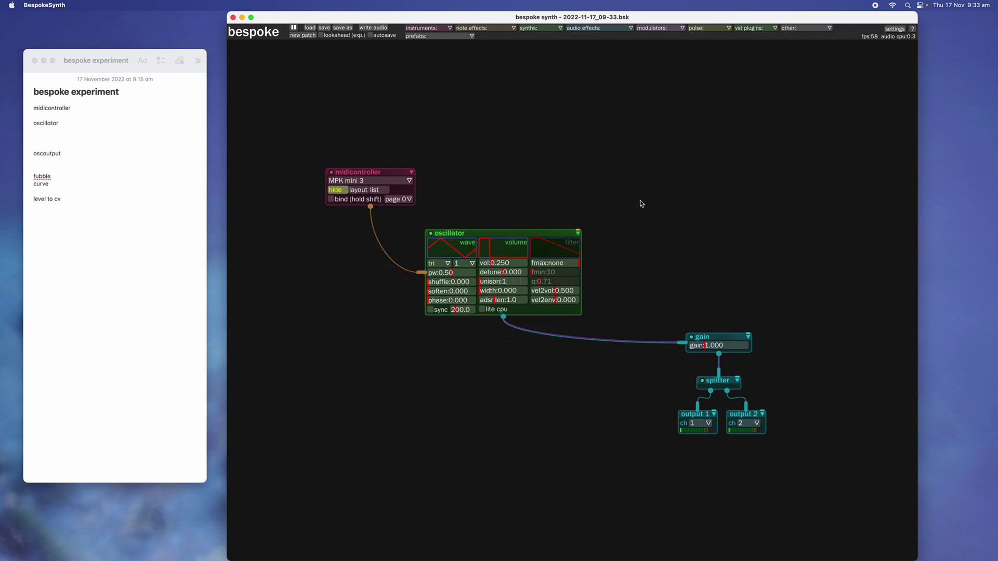
scroll(639, 206, "right", 3)
scroll(639, 205, "up", 2)
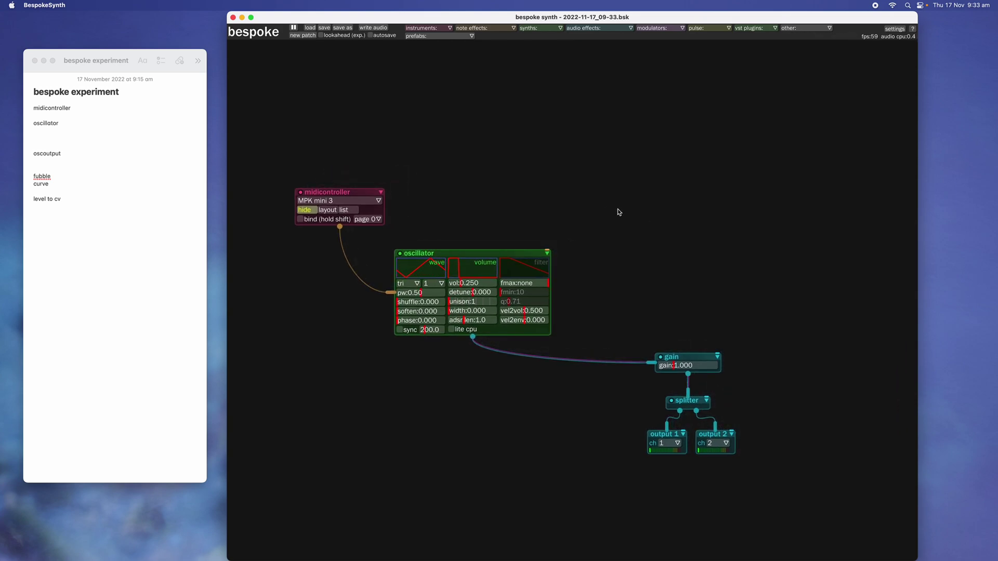
type("o")
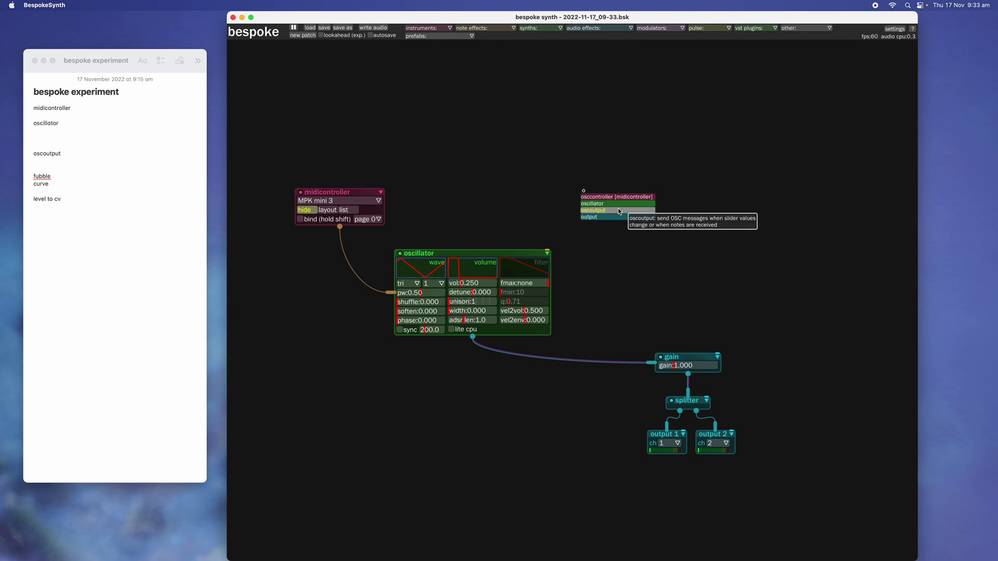
left_click_drag(599, 211, 651, 180)
Step: Spread out the midicontroller, oscillator, gain and oscoutput modules to leave free space between the oscillator and oscoutput
left_click_drag(517, 255, 493, 251)
left_click_drag(354, 192, 352, 167)
left_click_drag(676, 359, 668, 362)
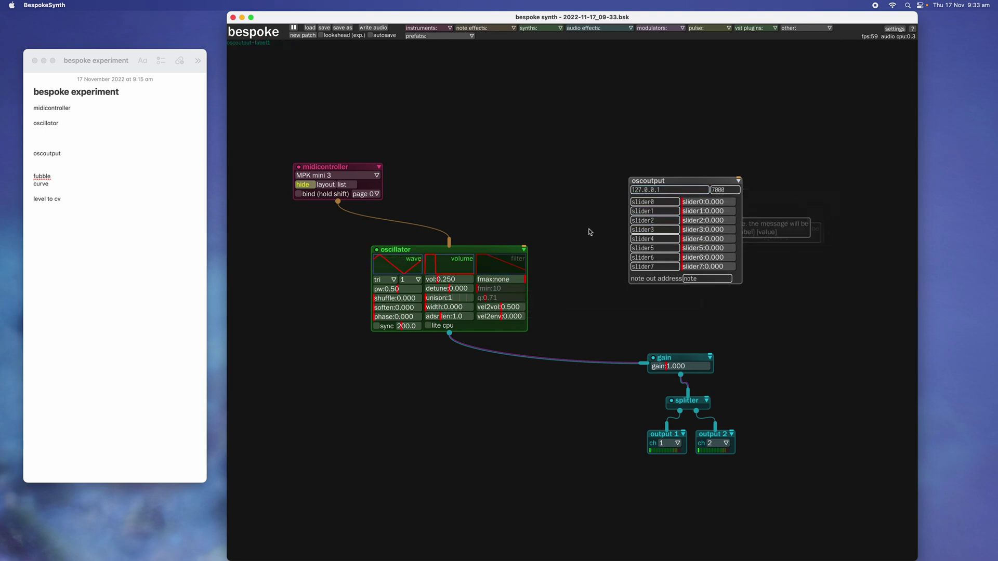
left_click_drag(511, 249, 489, 249)
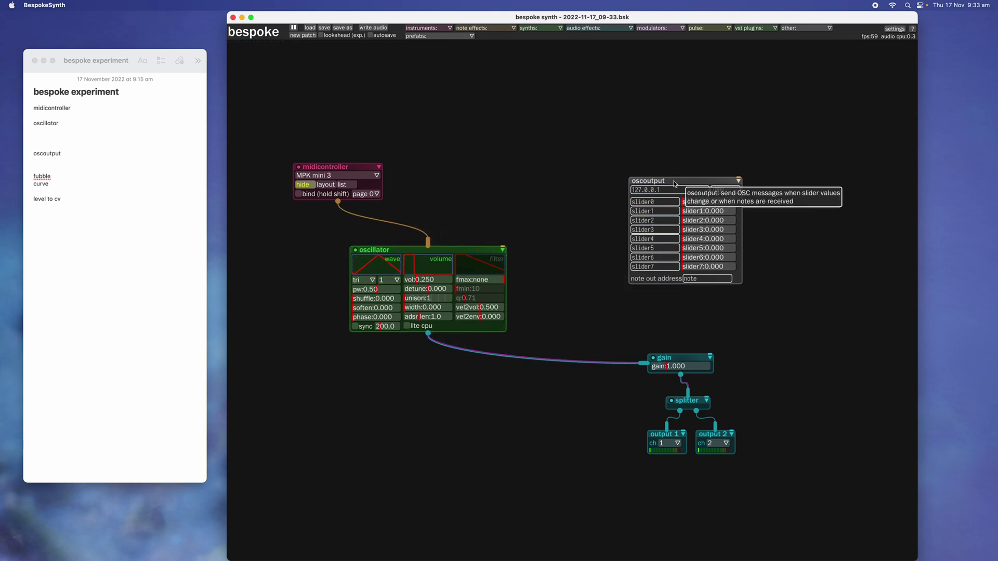
left_click_drag(676, 181, 718, 173)
Step: Add a leveltocv module beside oscoutput and feed it from the oscillator through a send module that also feeds gain
type("l")
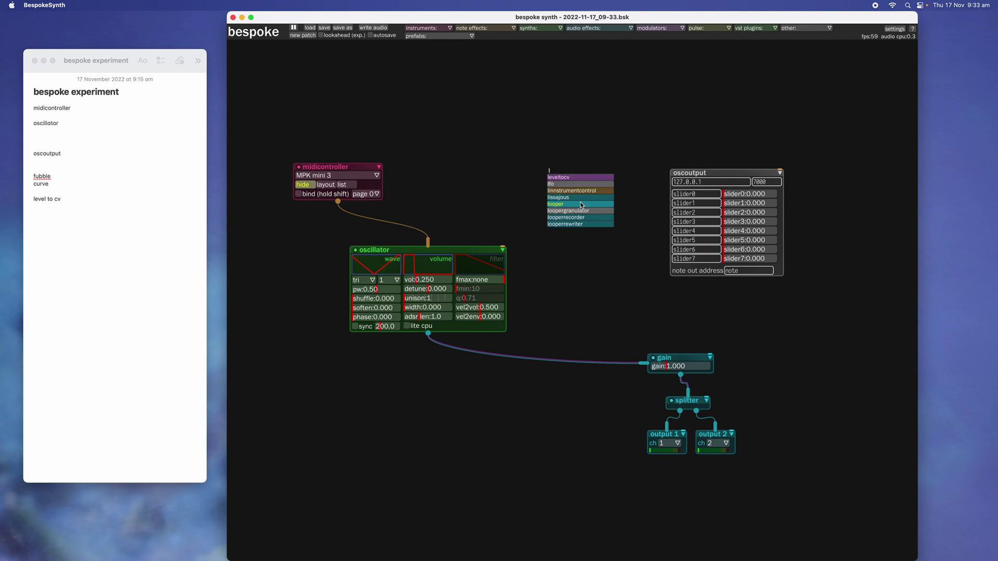
left_click(567, 180)
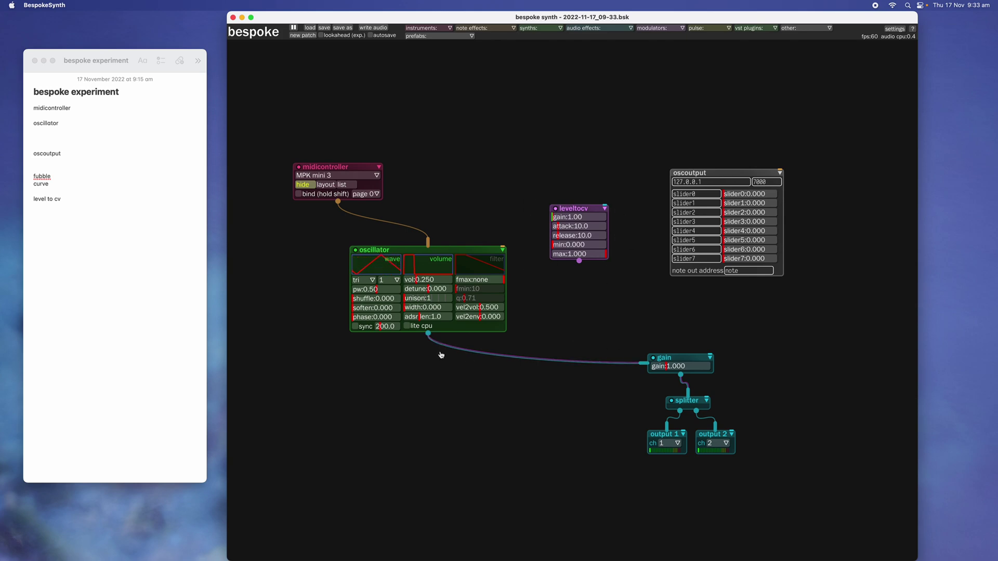
left_click_drag(430, 338, 643, 325)
left_click_drag(636, 262, 647, 186)
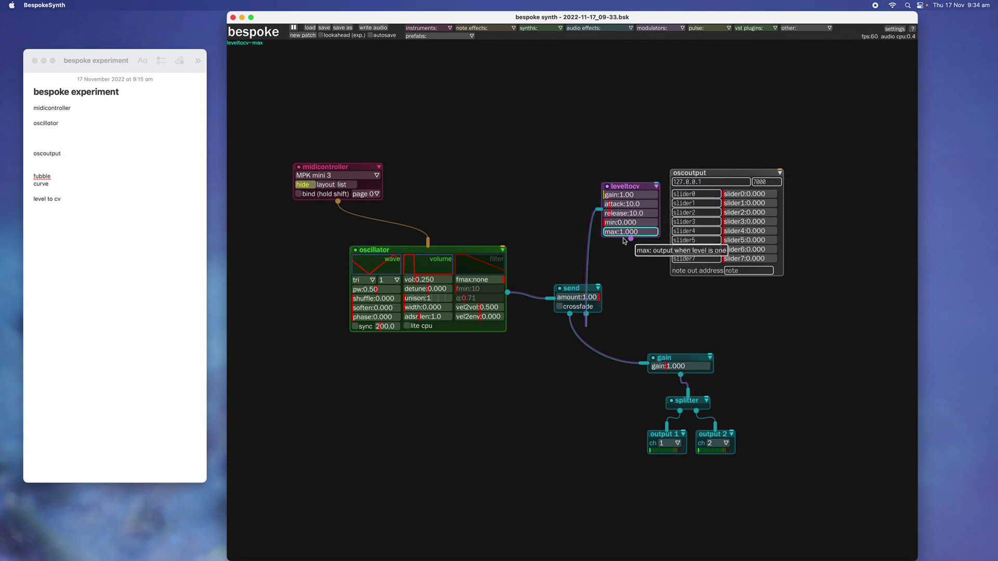
Step: Connect leveltocv to slider0 of the oscoutput module, spacing the two modules apart, and save the patch
left_click_drag(634, 241, 647, 245)
left_click_drag(708, 216, 708, 215)
left_click_drag(733, 177, 777, 166)
key("super+s")
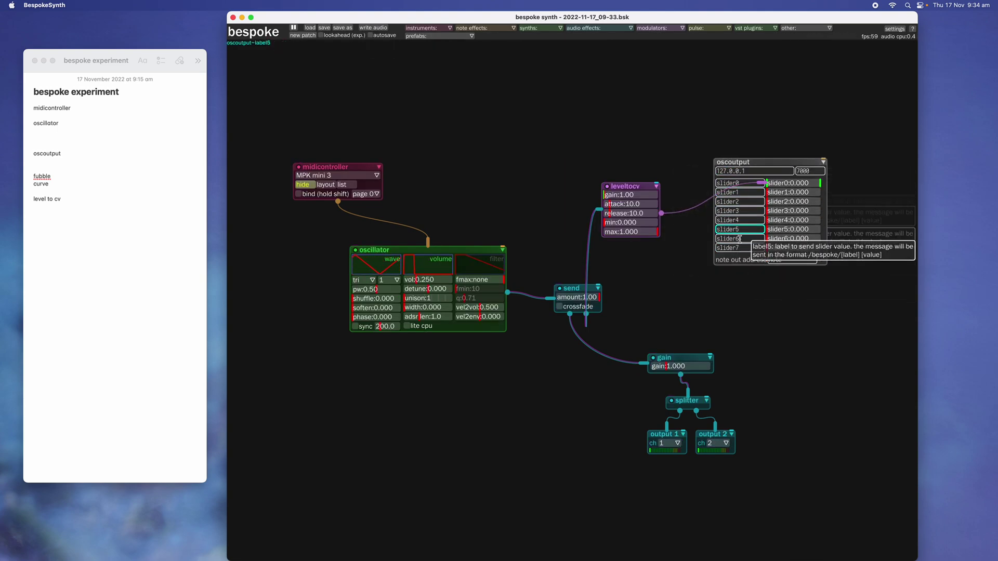
Step: Open the modulation settings of oscoutput's slider0 and set the high value to about 0.816
scroll(723, 140, "right", 2)
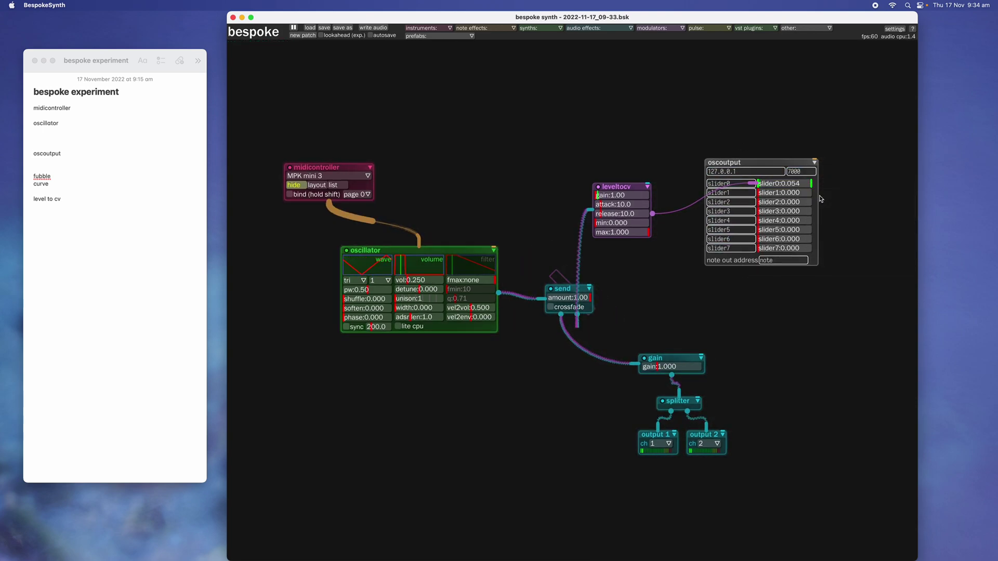
left_click(766, 185)
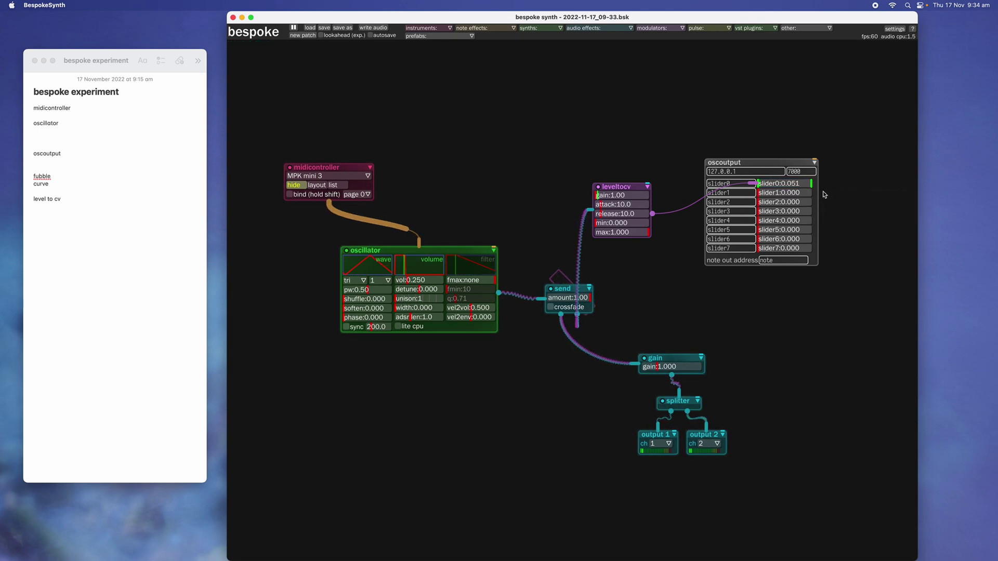
right_click(806, 186)
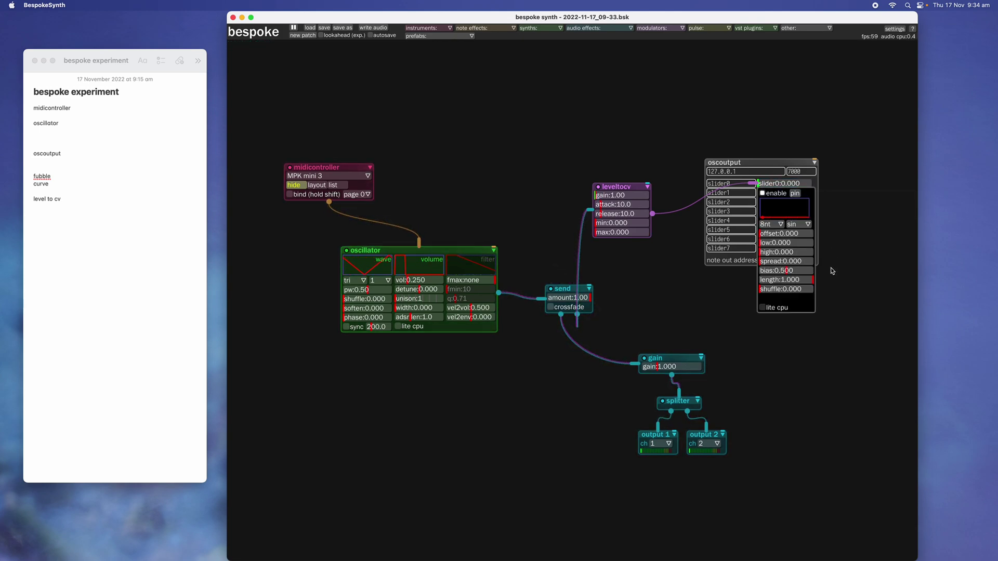
left_click(800, 253)
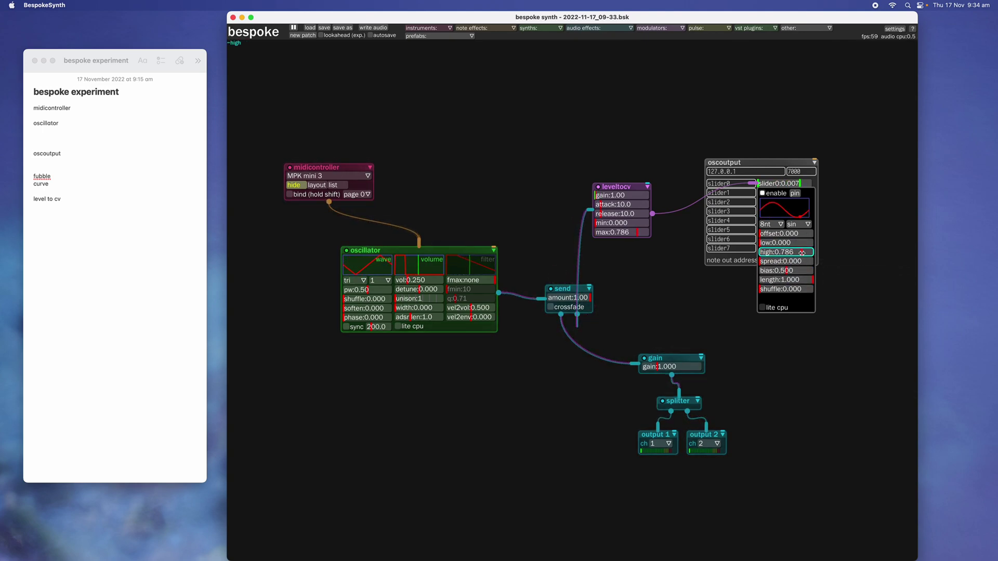
left_click_drag(803, 253, 803, 256)
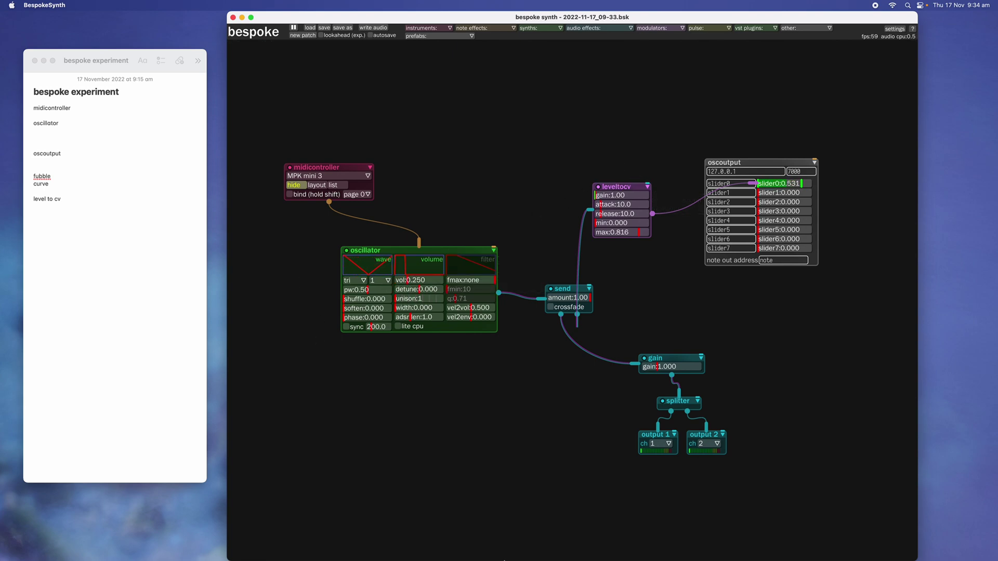
Step: Launch Blender and bring the Bespoke window back in front of it
mouse_move(505, 560)
left_click(808, 542)
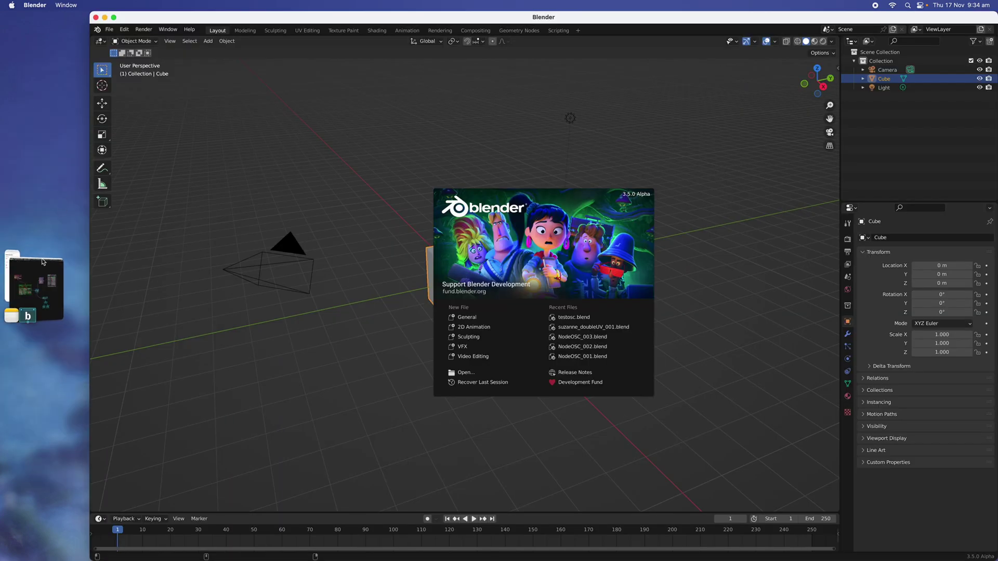
left_click(44, 262)
Step: Resize the Bespoke and Blender windows so they sit side by side, keeping leveltocv and oscoutput in view
left_click_drag(744, 18, 512, 36)
scroll(321, 136, "right", 5)
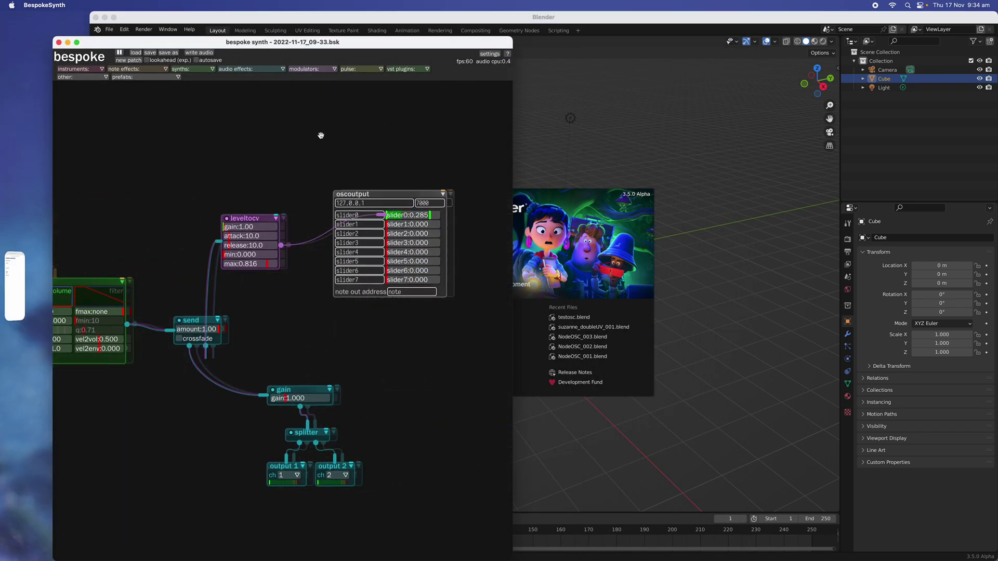
scroll(321, 135, "right", 5)
scroll(323, 163, "down", 2)
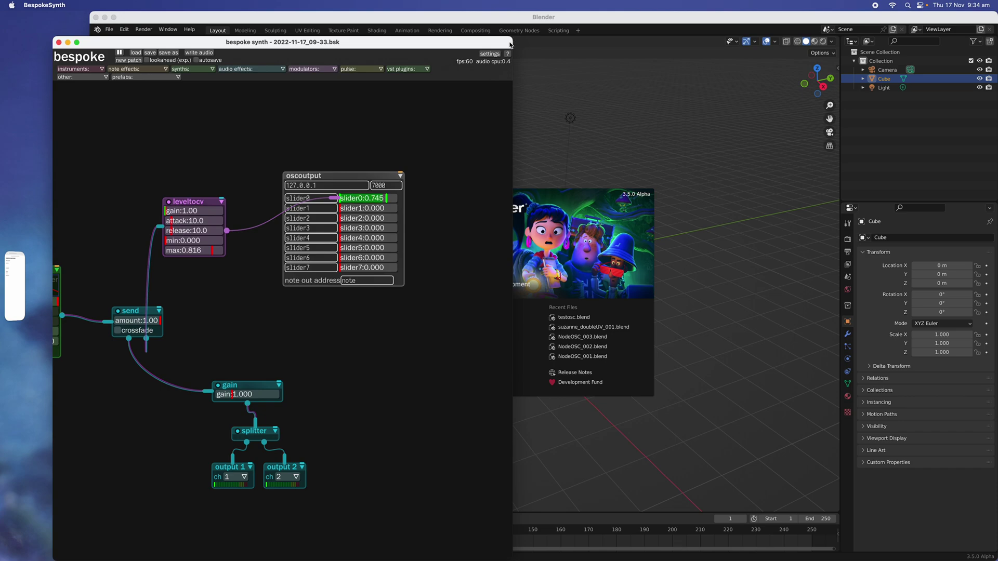
left_click_drag(513, 39, 361, 40)
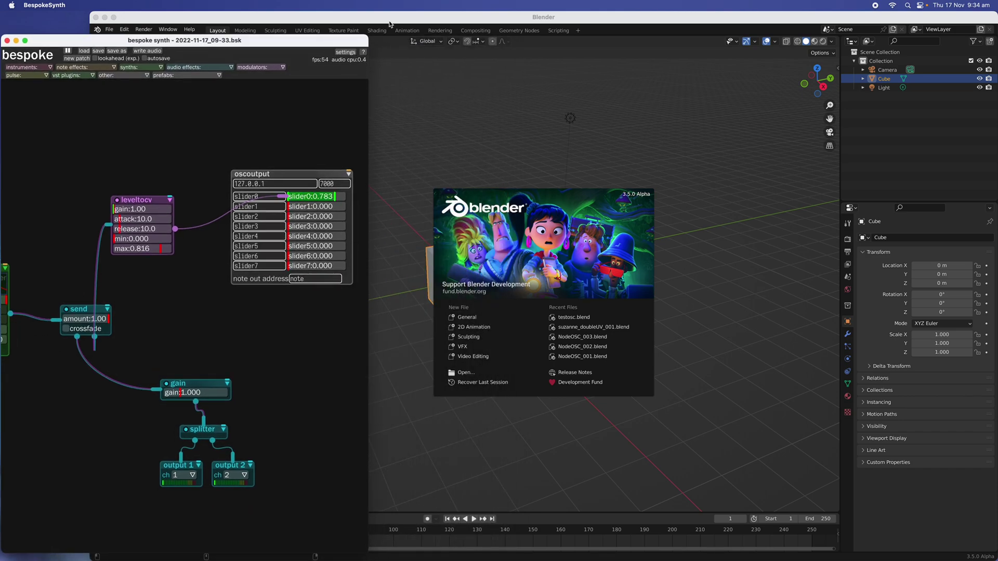
left_click(390, 32)
left_click_drag(93, 10, 365, 20)
Step: Dismiss Blender's splash screen and delete all objects from the default scene
left_click(577, 220)
key("a")
key("Delete")
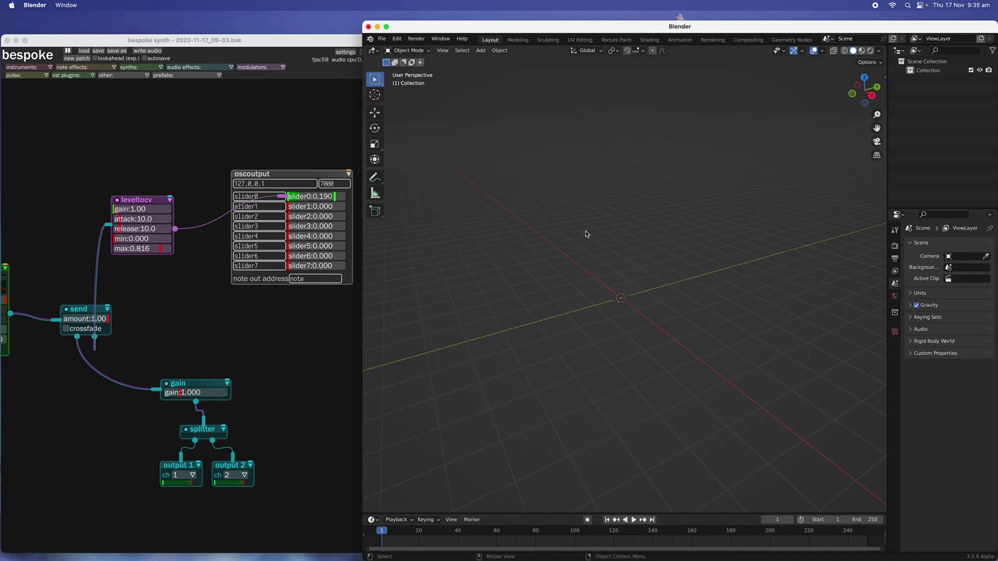
Step: Reposition and narrow the Bespoke window so it fits beside the Blender window without overlapping it
left_click_drag(346, 38, 360, 24)
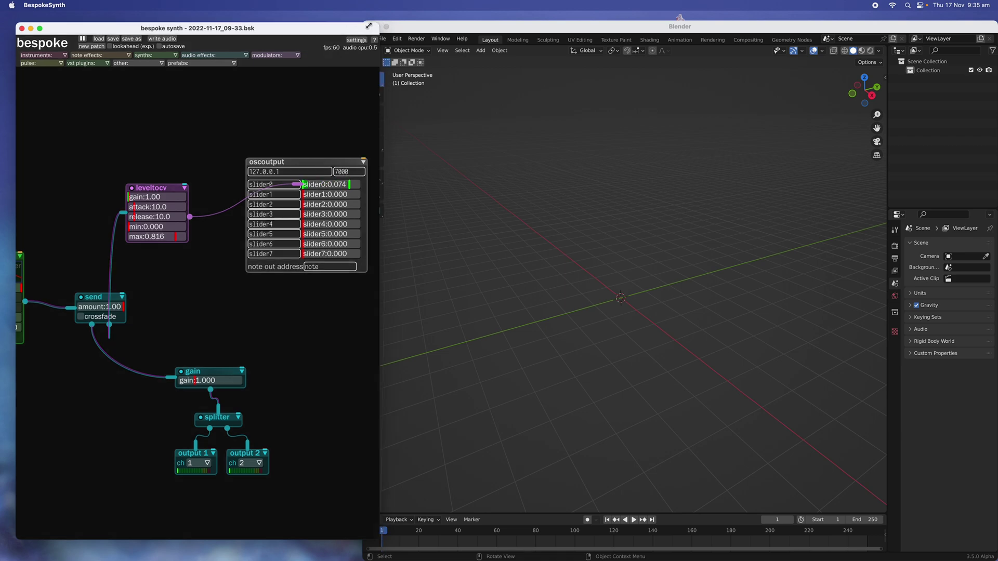
left_click_drag(370, 26, 344, 25)
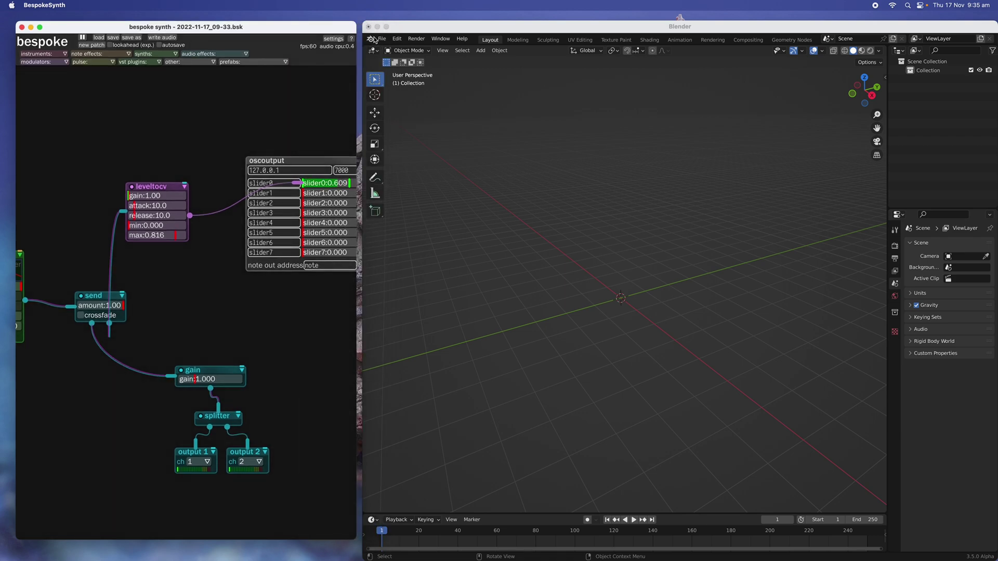
Step: Switch to Blender and add a monkey mesh to the empty scene
left_click(579, 243)
key("shift+a")
mouse_move(579, 240)
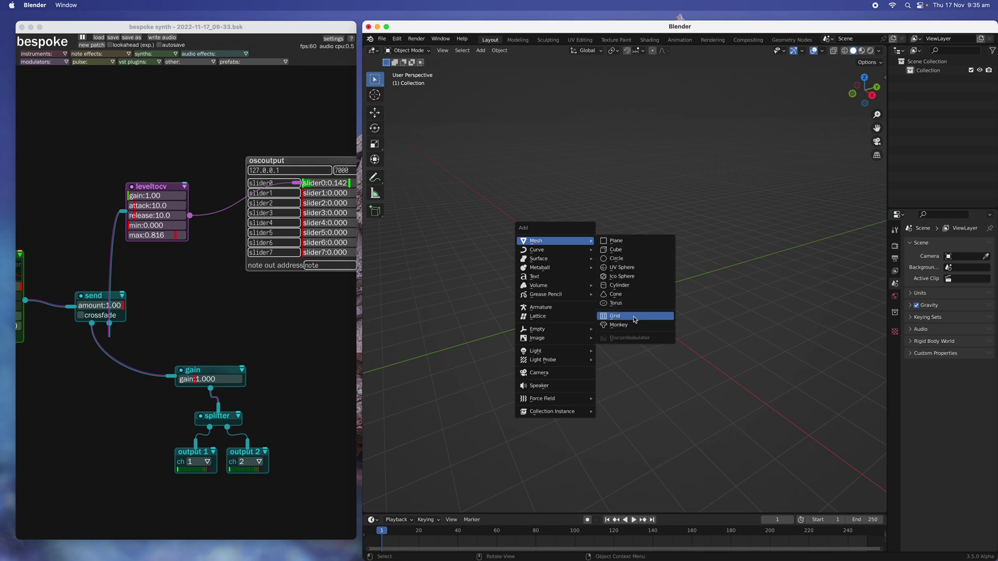
left_click(618, 325)
middle_click_drag(621, 323, 693, 240)
Step: Widen Blender's properties area, reveal the viewport sidebar, and create a node OSC handler for Suzanne's location
left_click_drag(888, 194, 842, 197)
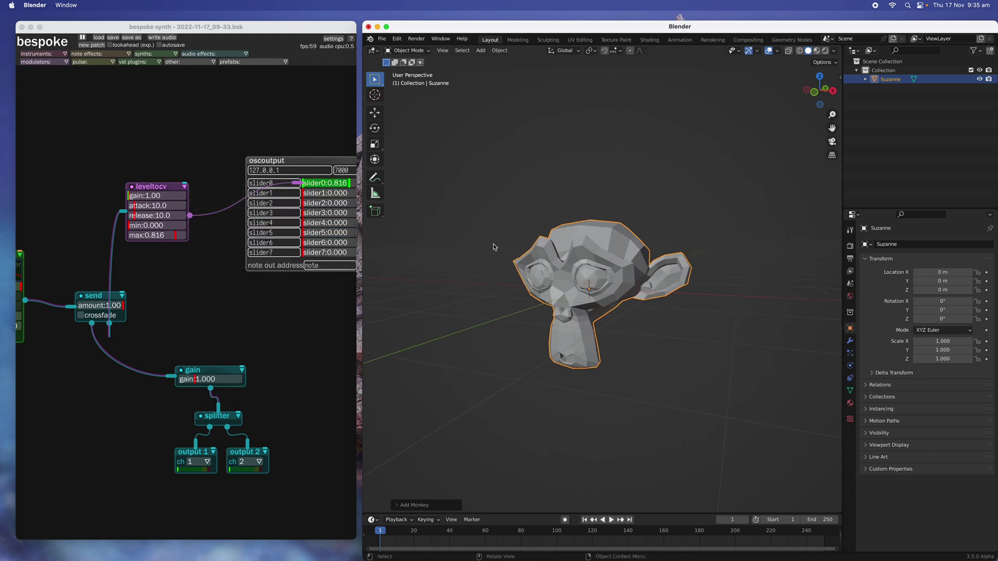
left_click_drag(841, 77, 731, 178)
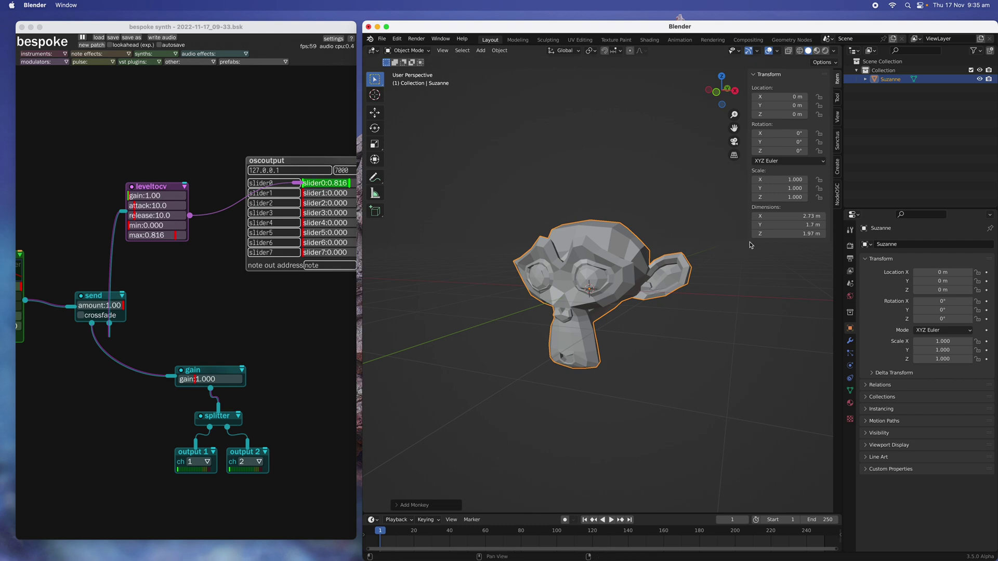
right_click(939, 282)
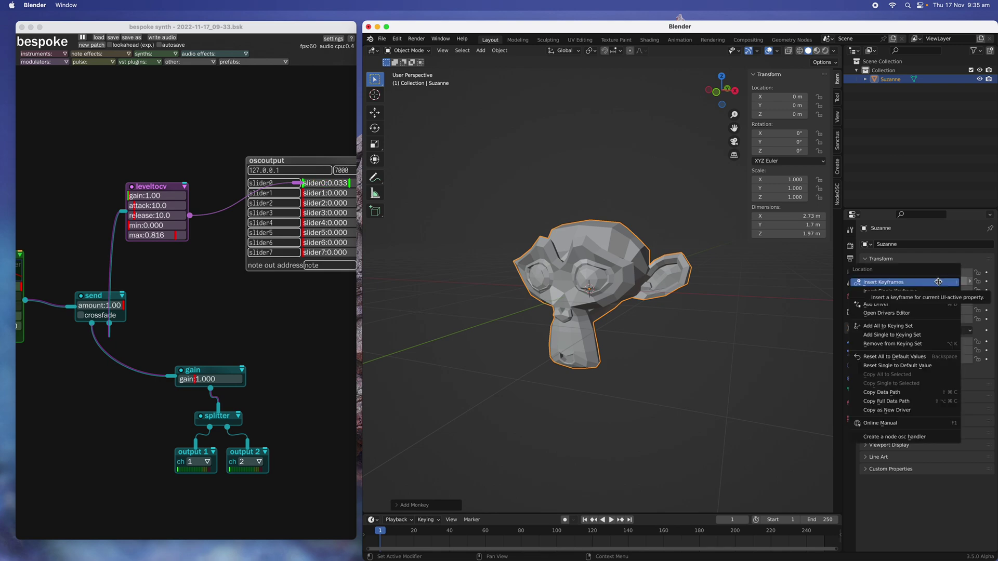
key("Escape")
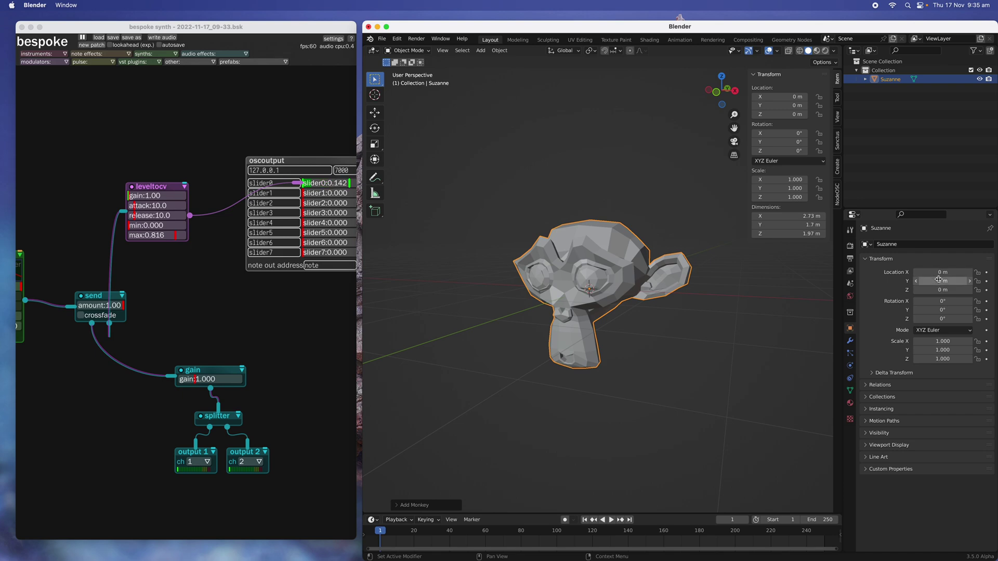
right_click(938, 281)
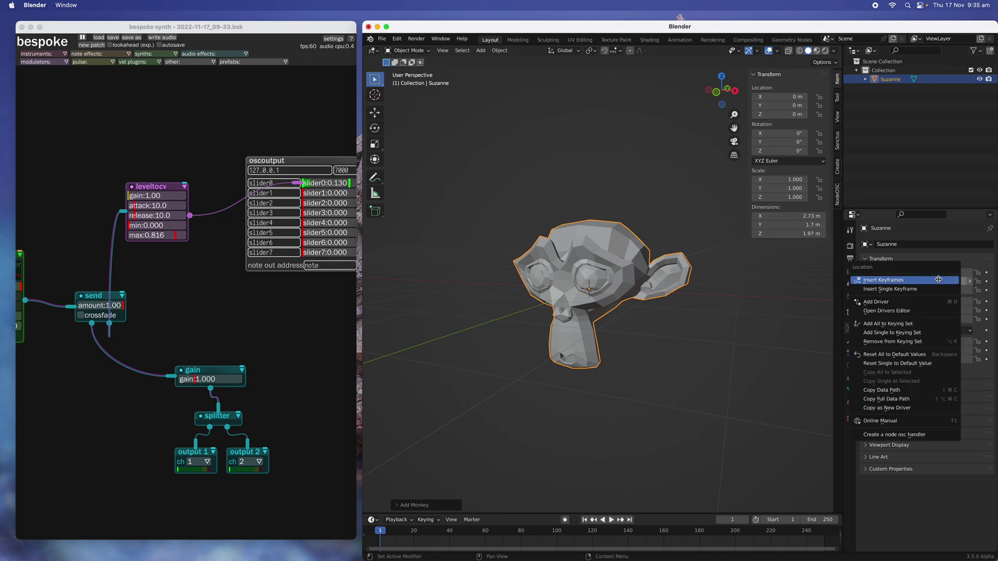
left_click(898, 436)
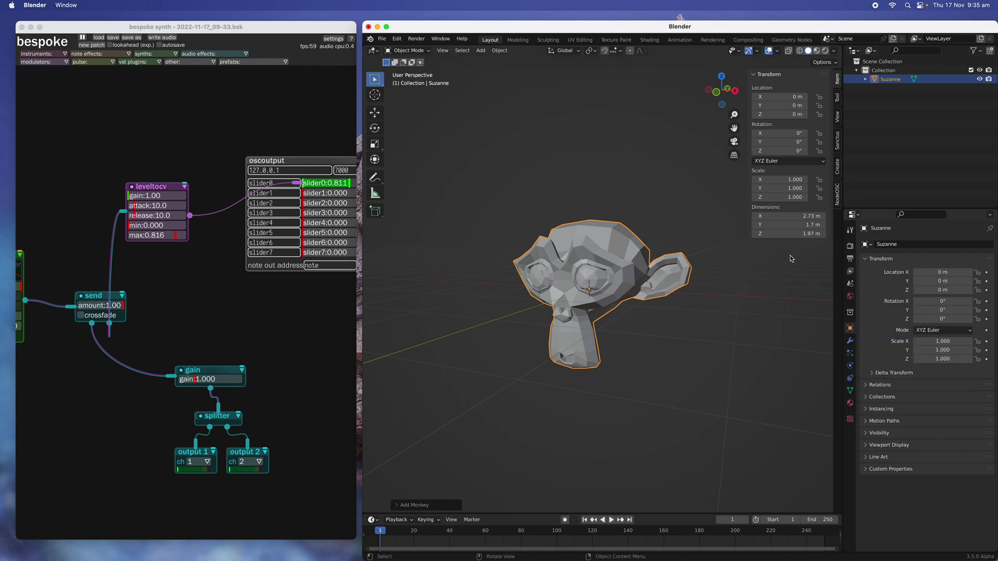
Step: Show the NodeOSC settings in the viewport sidebar and widen it so the message handler's fields are readable
left_click(836, 205)
left_click_drag(748, 192, 672, 198)
scroll(618, 223, "up", 1)
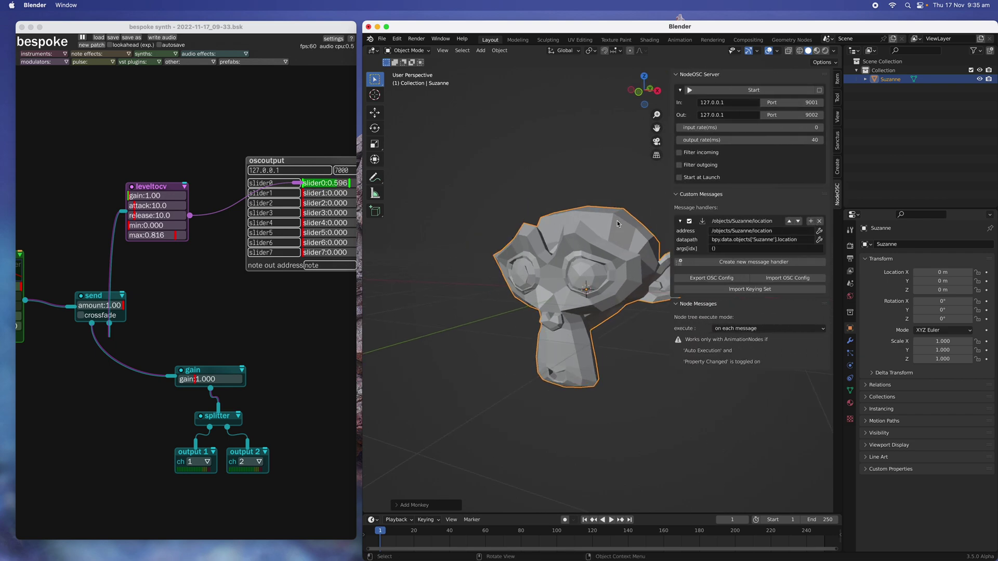
middle_click_drag(618, 223, 595, 220, "shift")
Step: Set NodeOSC's input port to 7000 to match oscoutput, and start the server with Monitoring and Error reporting on
right_click_drag(249, 134, 205, 130)
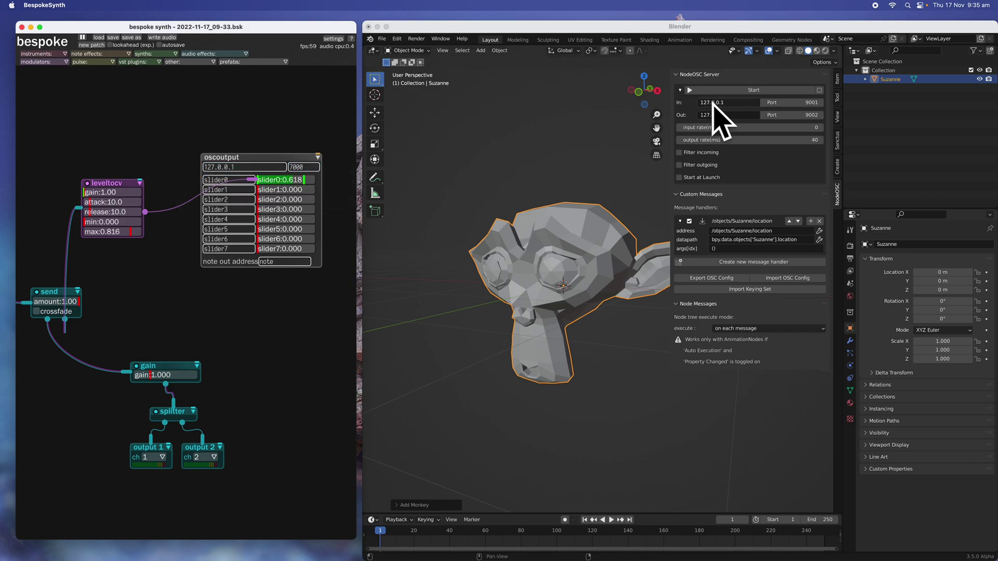
left_click(786, 102)
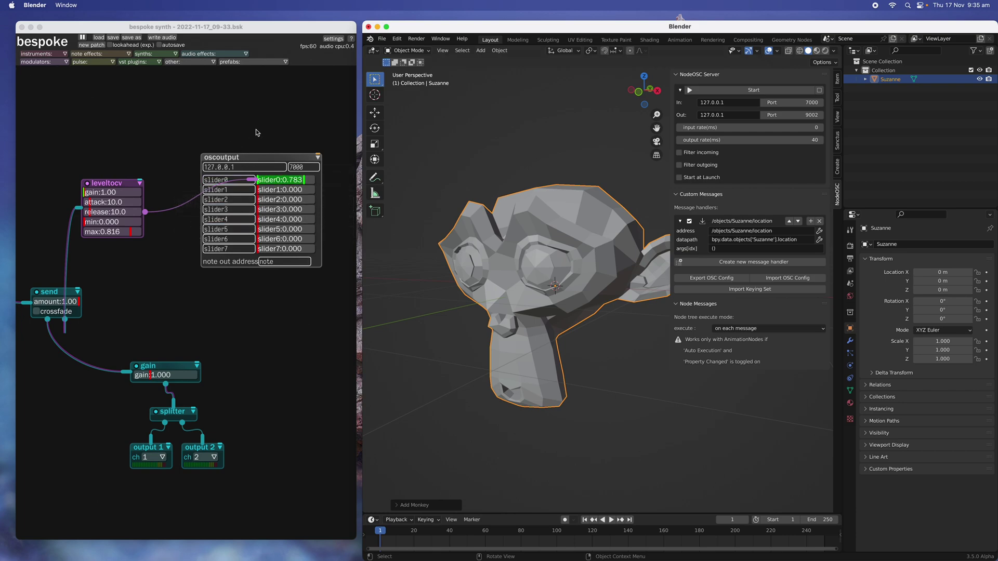
left_click(734, 88)
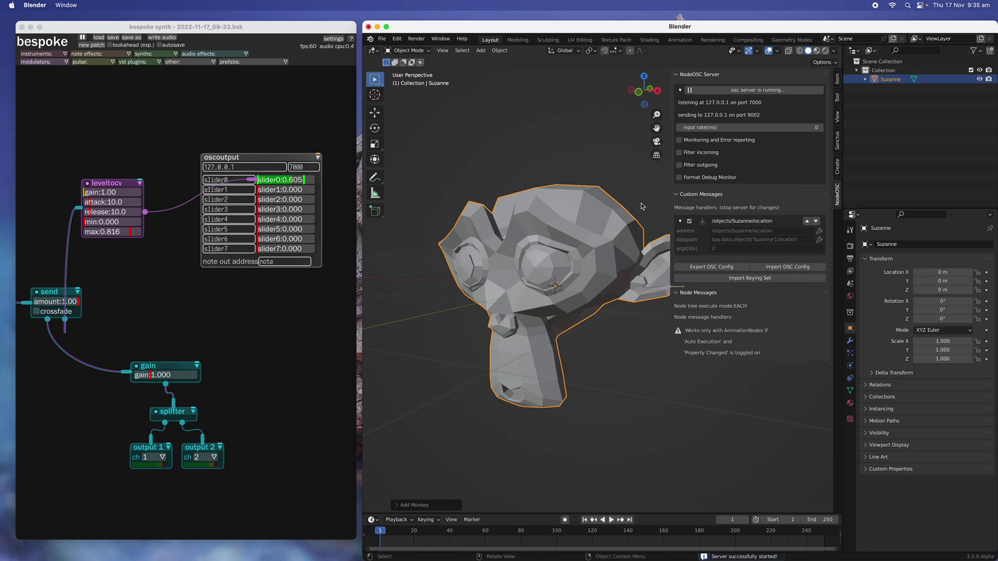
left_click(679, 141)
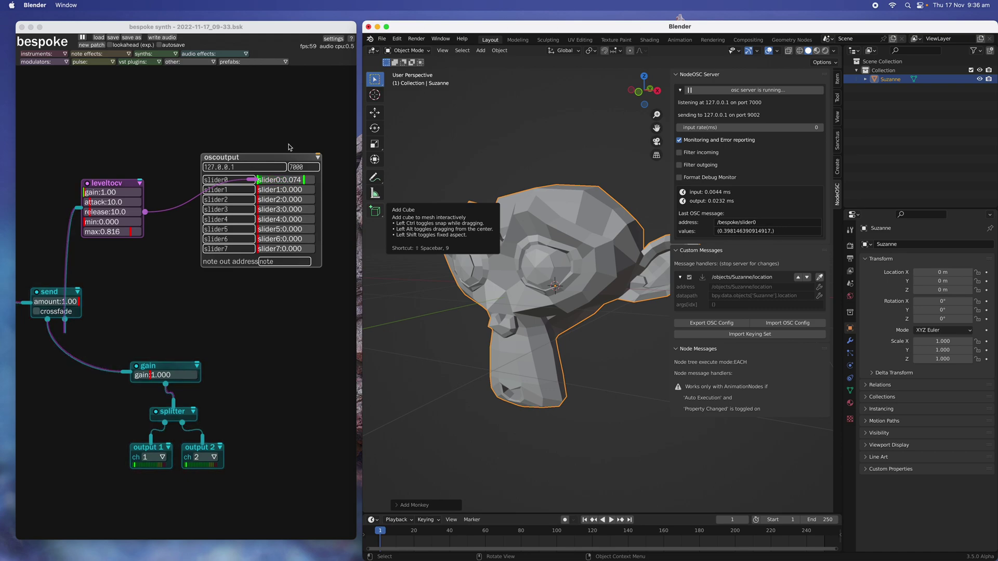
Step: In the Bespoke patch, raise leveltocv's gain to about 21.87 and save the patch
scroll(180, 208, "down", 2)
right_click_drag(136, 247, 295, 229)
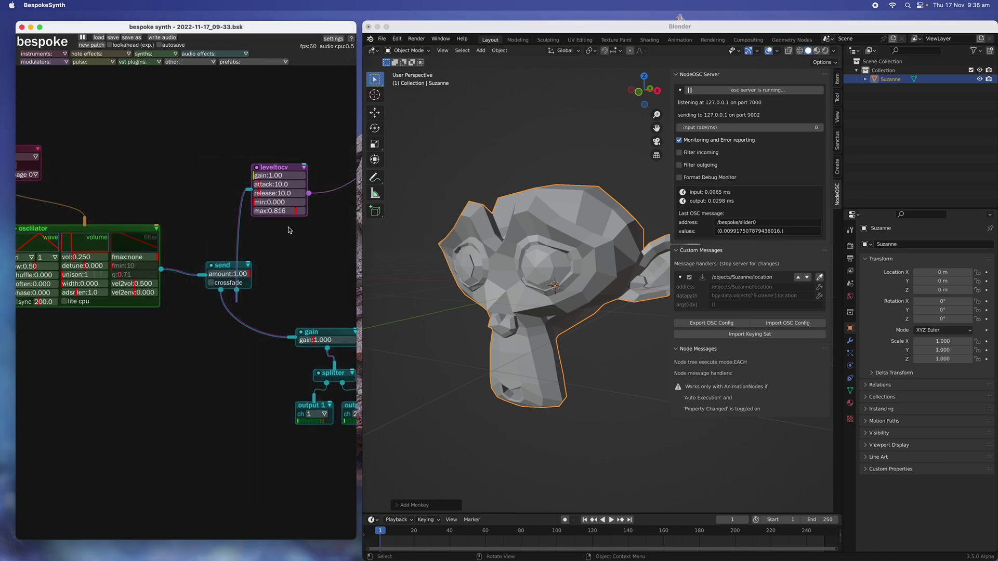
scroll(224, 232, "left", 5)
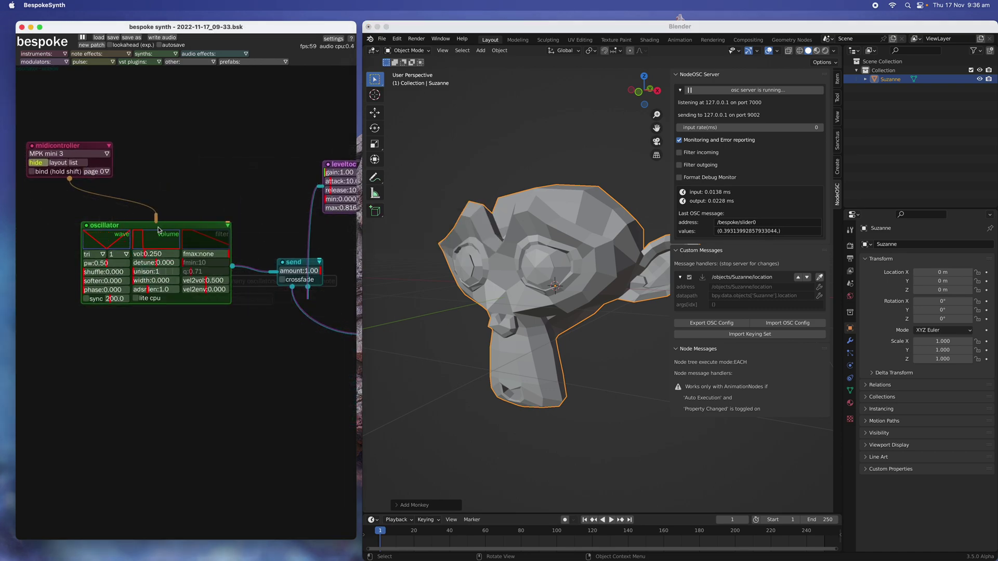
scroll(138, 212, "right", 5)
scroll(241, 241, "right", 5)
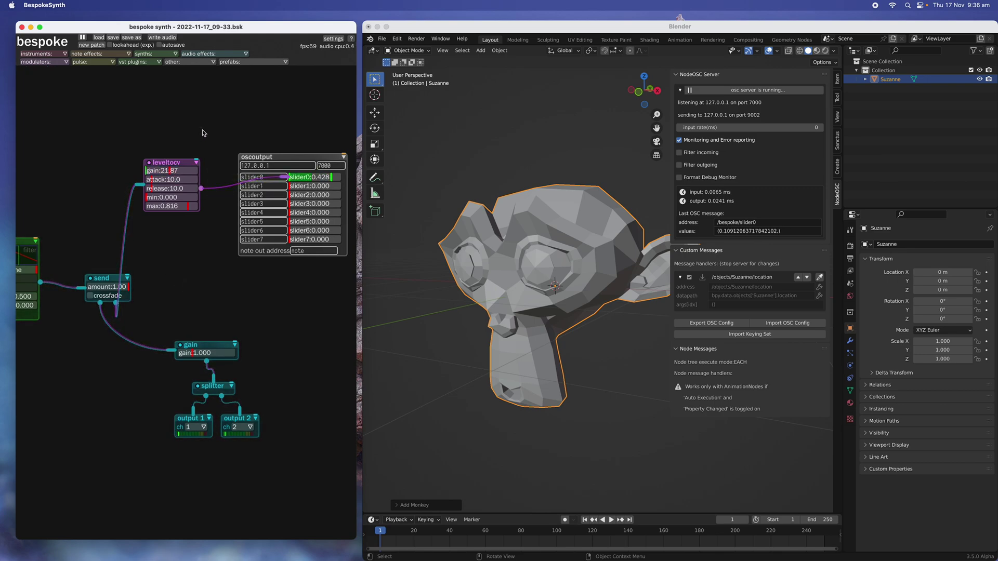
key("super+s")
scroll(207, 161, "right", 5)
scroll(207, 161, "up", 2)
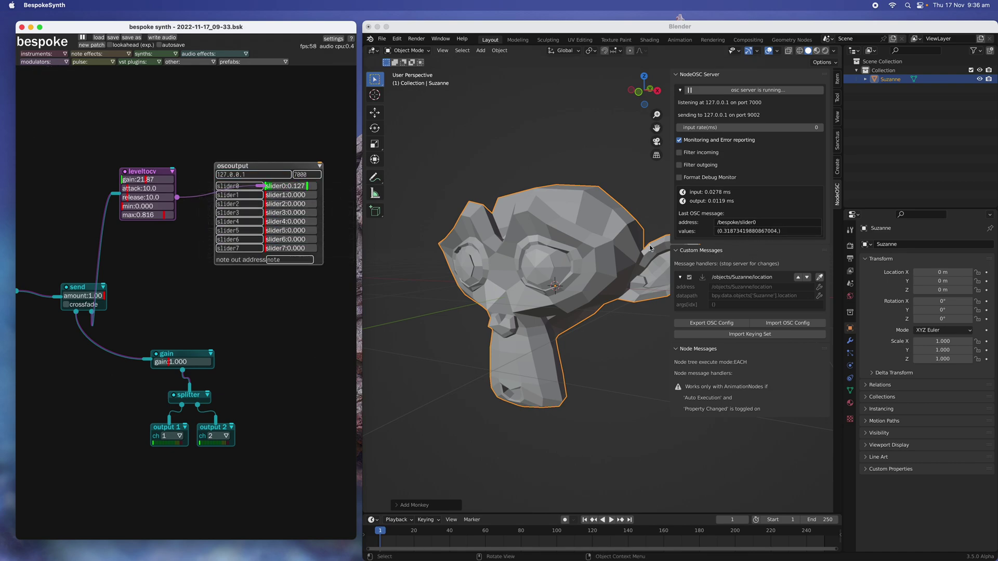
Step: Stop the NodeOSC server and set the Suzanne location handler's address to /bespoke/slider0, widening the sidebar
middle_click_drag(650, 248, 602, 232)
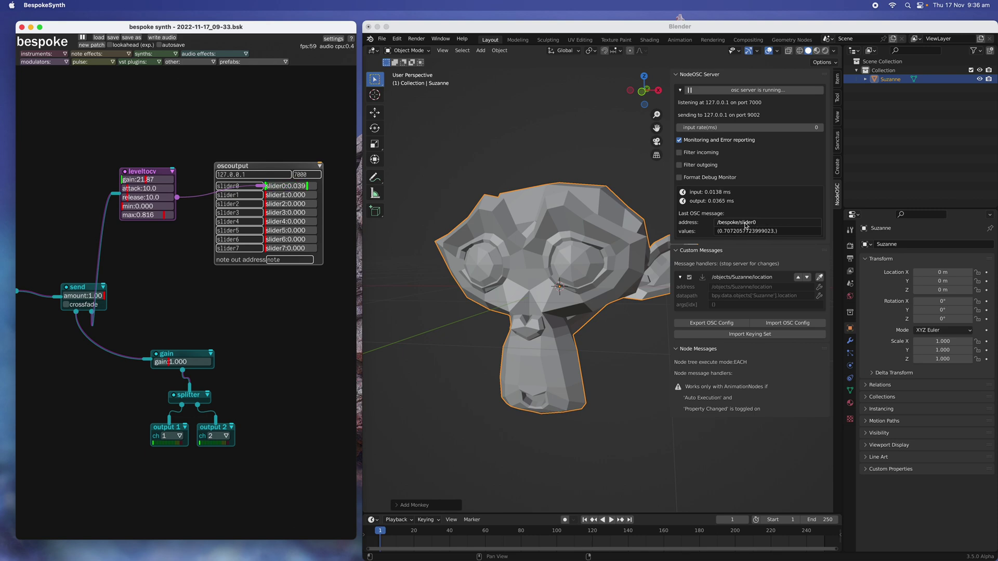
left_click(714, 92)
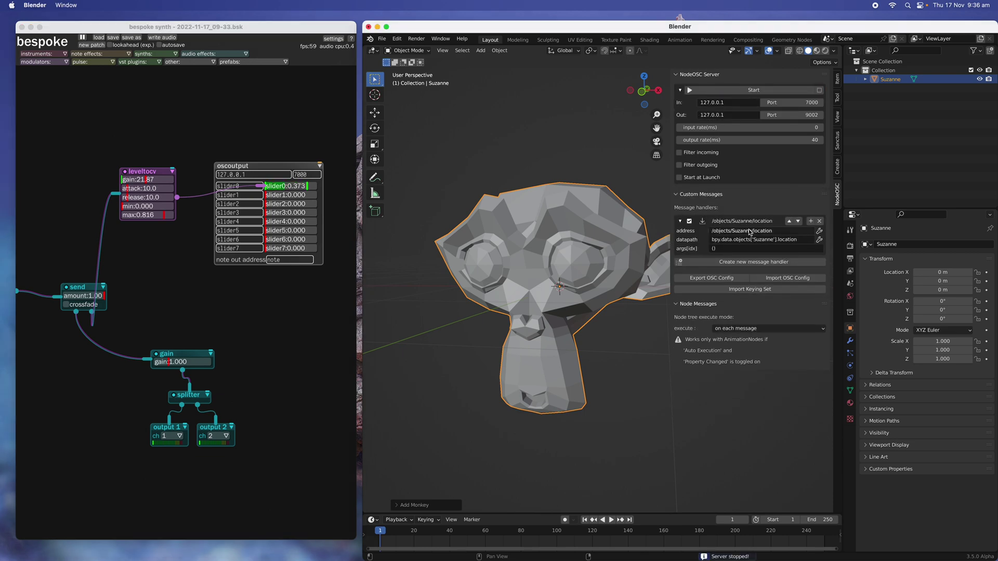
left_click_drag(671, 223, 640, 226)
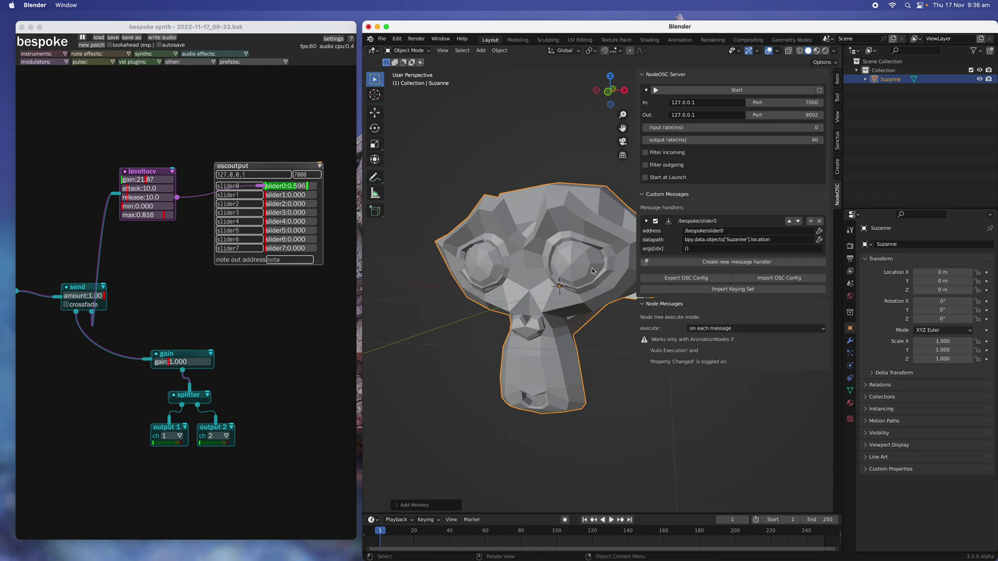
Step: Set the message handler's args to (0) and start the NodeOSC server again
middle_click_drag(593, 271, 580, 271)
scroll(581, 270, "up", 3)
scroll(590, 253, "down", 3)
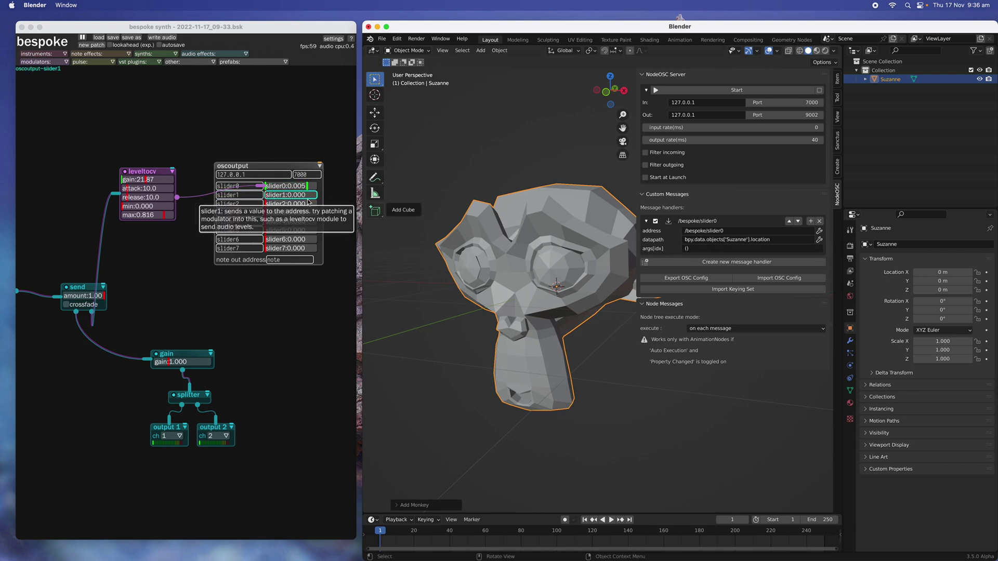
left_click(706, 249)
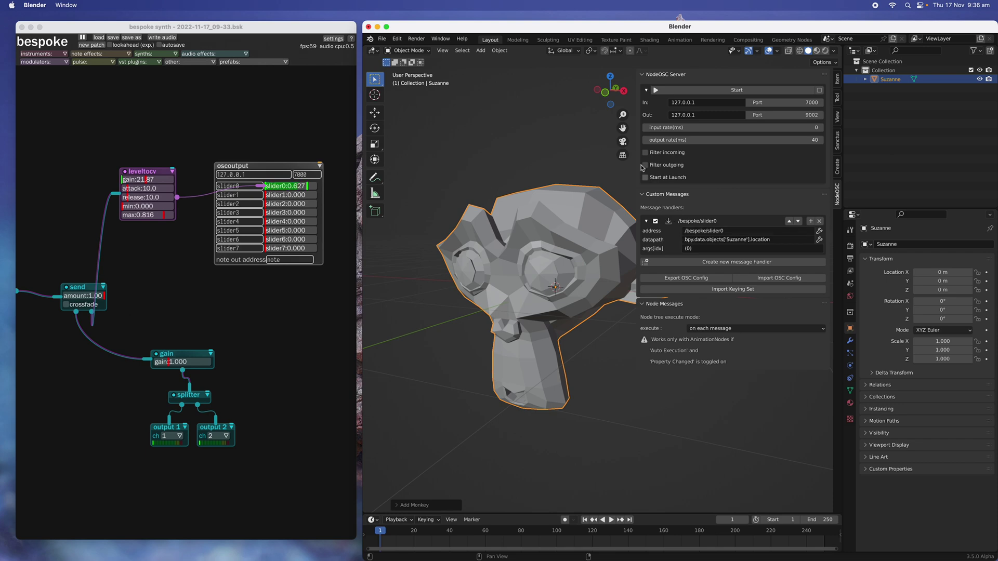
left_click(684, 91)
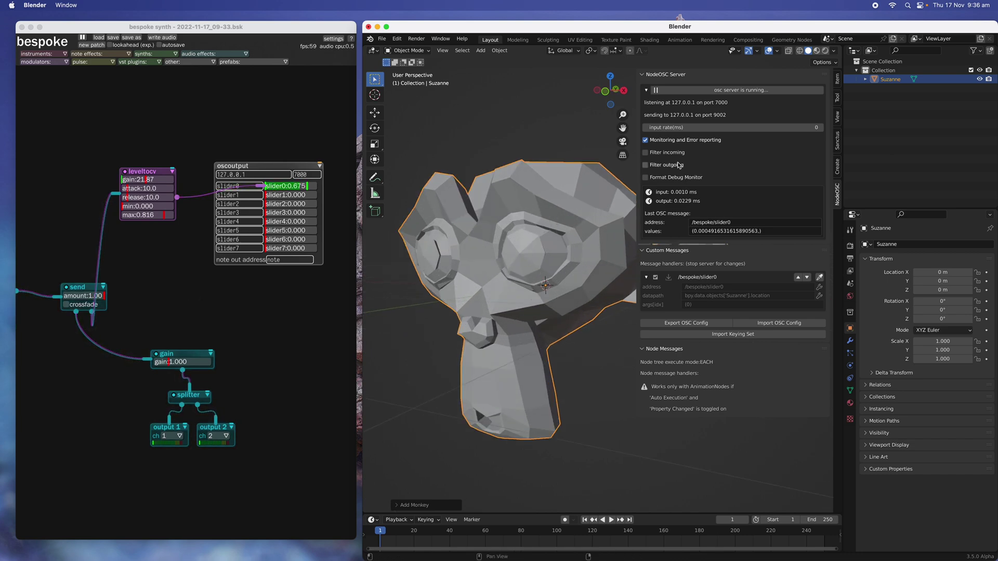
Step: Stop the server, set the handler's datapath to bpy.data.objects['Suzanne'].location[2], and restart the server
left_click(709, 91)
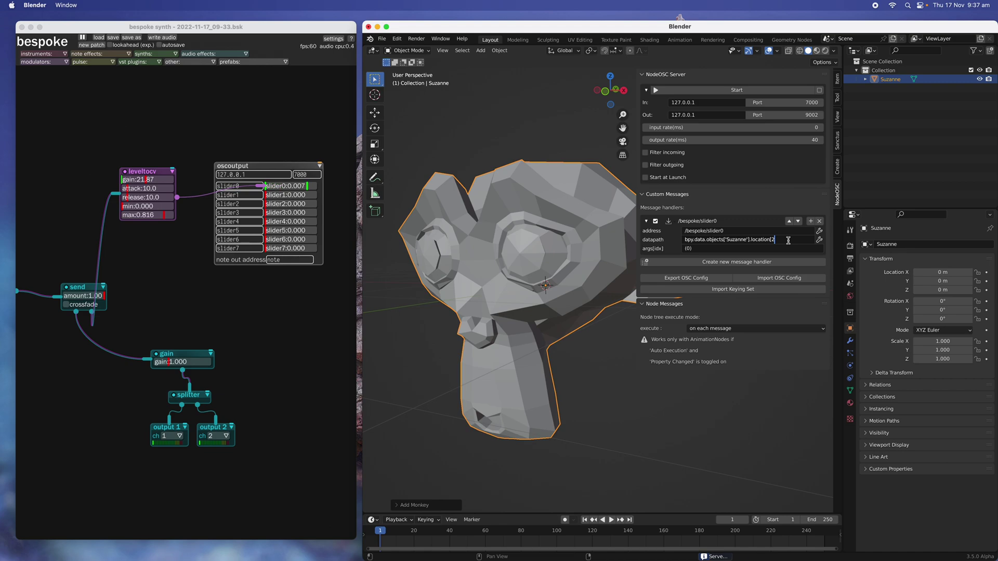
left_click(737, 89)
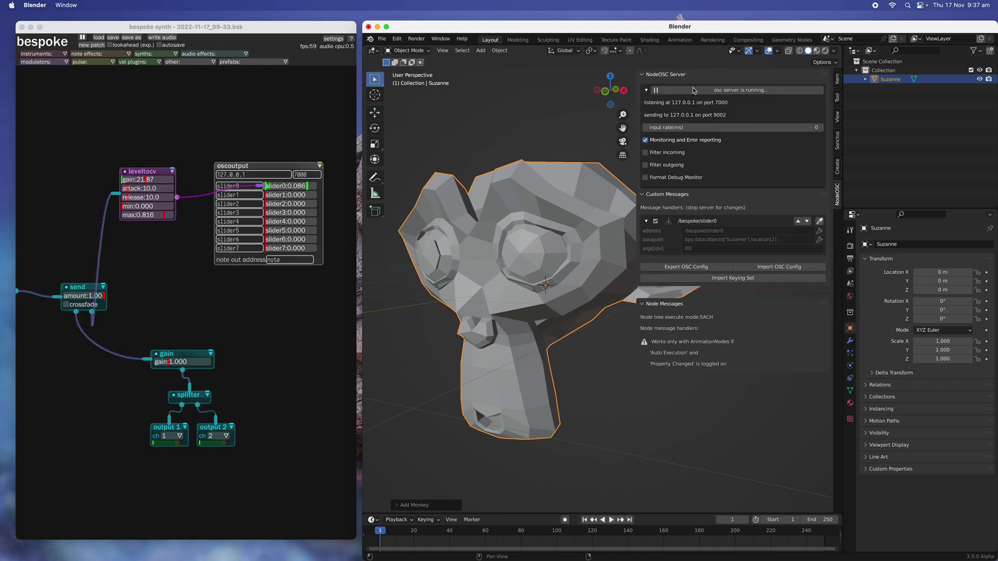
scroll(573, 193, "down", 1)
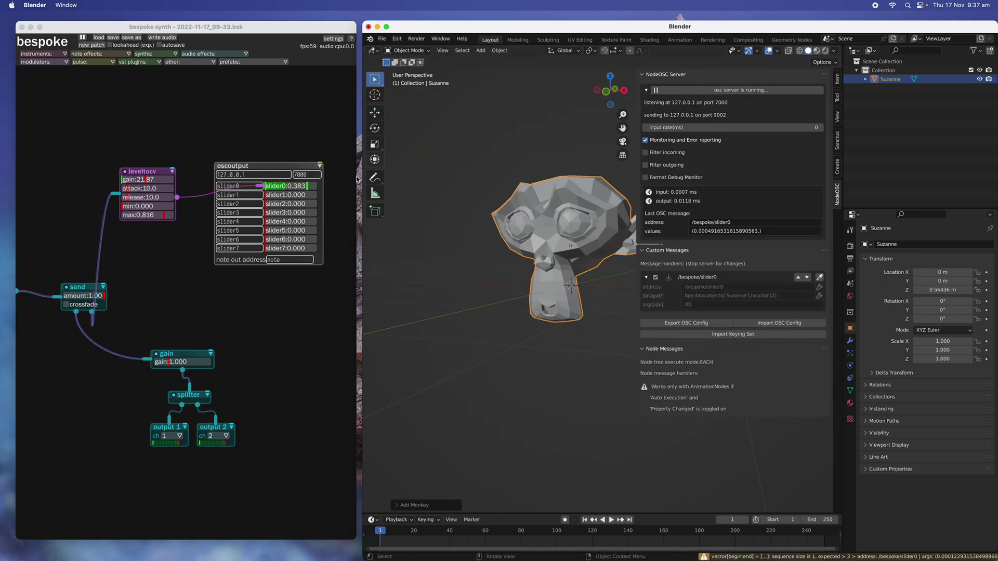
Step: Enlarge the Bespoke window to show more of the patch and set the oscillator's pw to 0.64
right_click_drag(256, 157, 278, 150)
left_click_drag(357, 23, 465, 13)
scroll(175, 223, "left", 5)
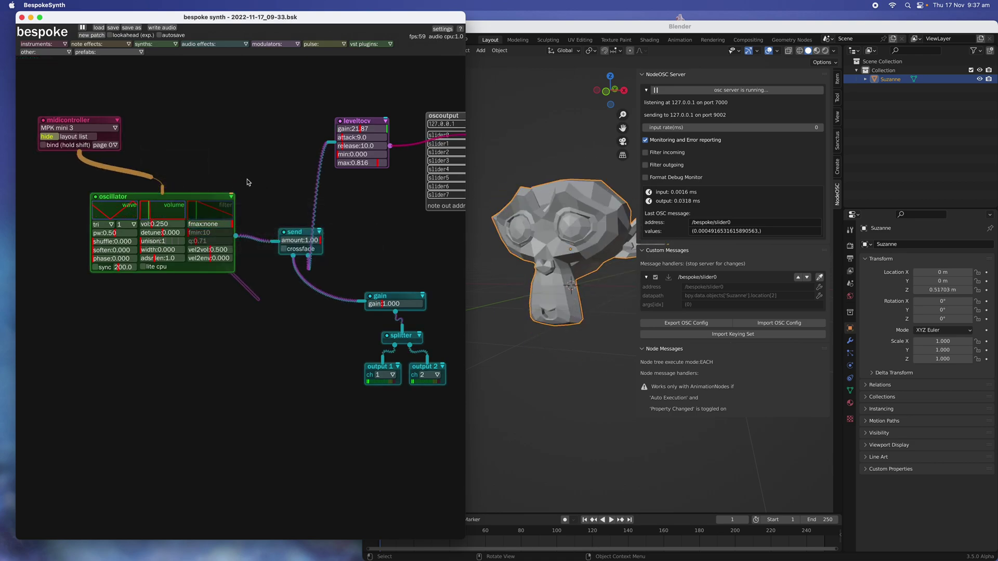
scroll(332, 263, "right", 3)
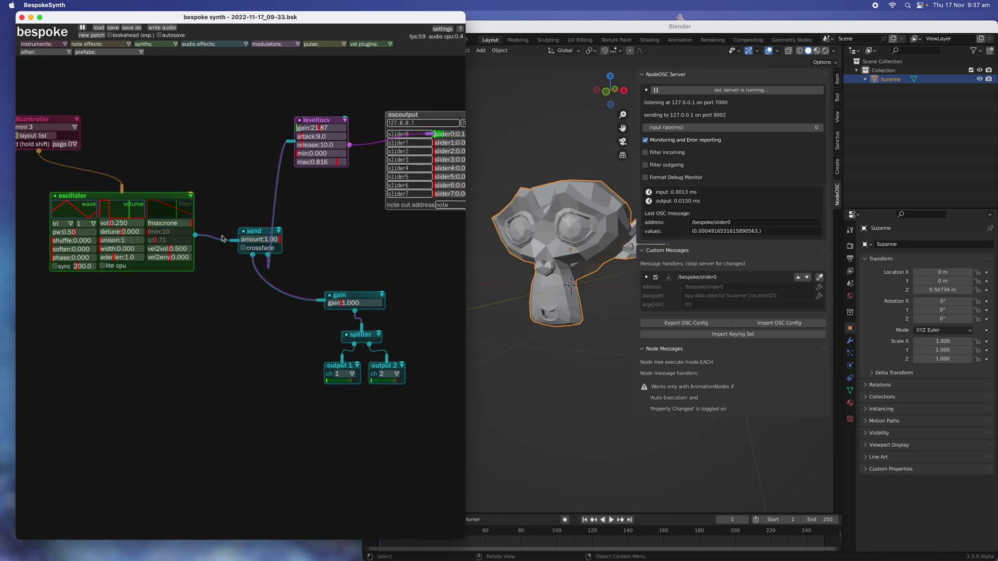
scroll(148, 170, "left", 3)
left_click_drag(47, 129, 85, 126)
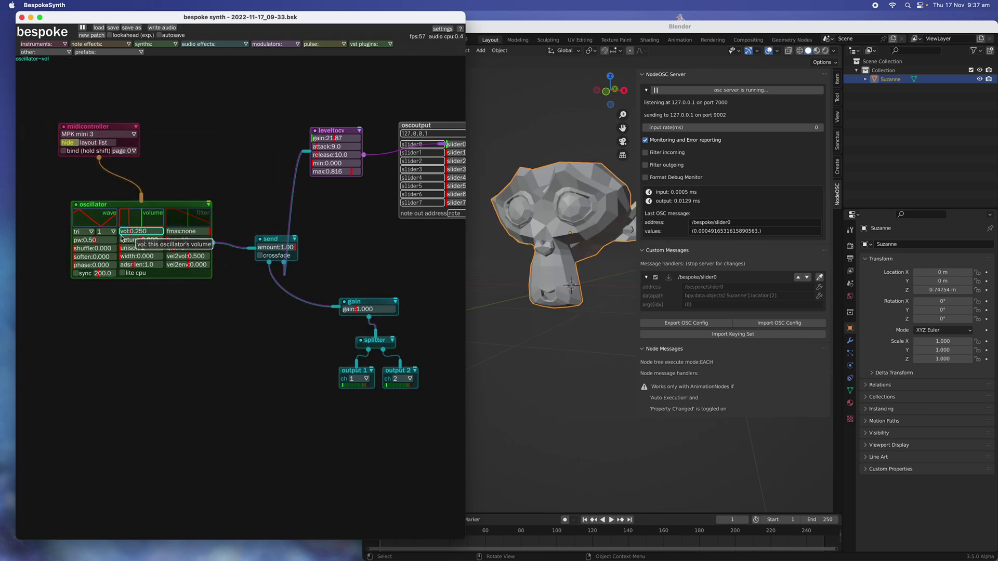
left_click_drag(95, 240, 120, 243)
Step: Turn on crossfade in the send module and lower its amount to about 0.08
left_click_drag(271, 249, 297, 248)
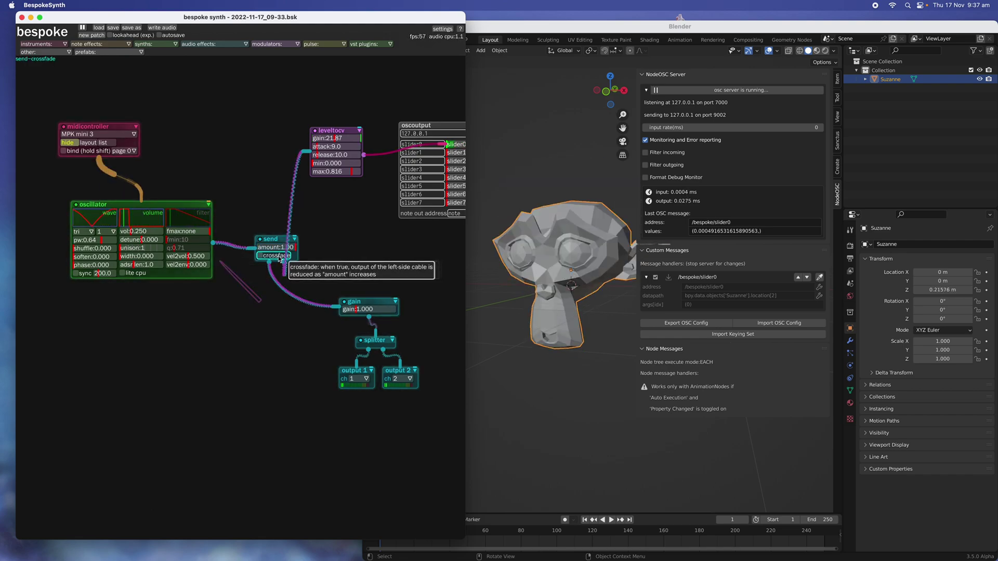
left_click(279, 255)
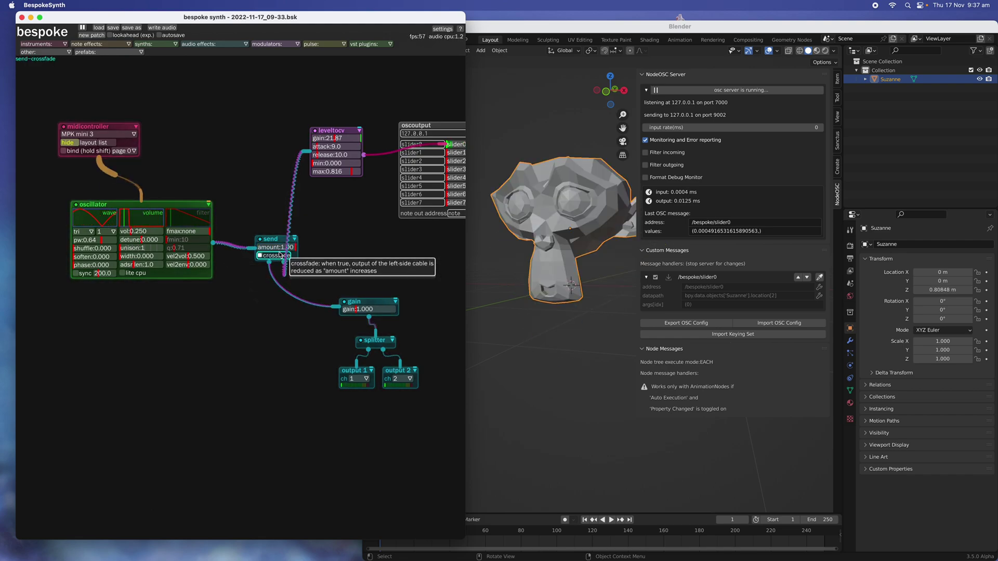
left_click_drag(284, 274, 312, 150)
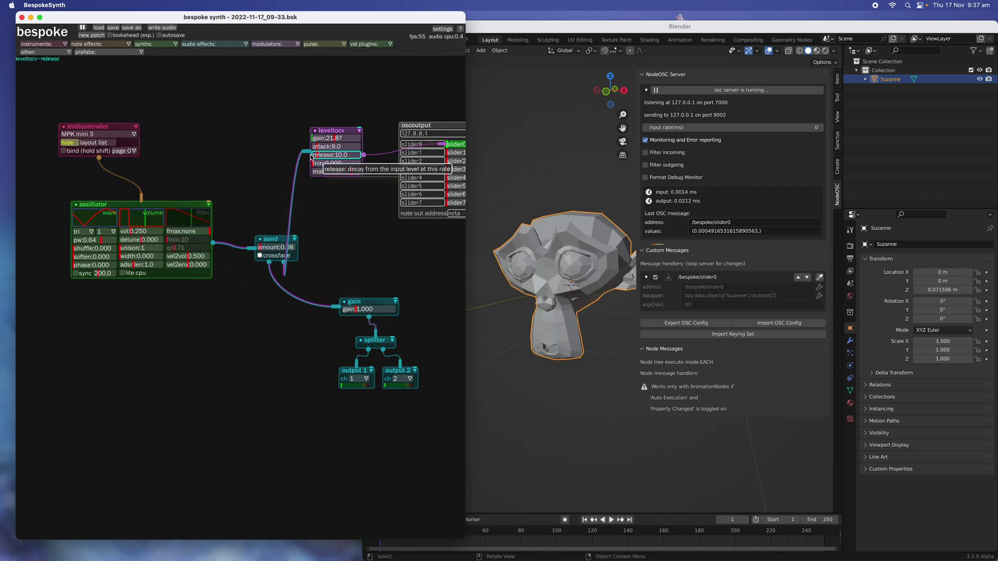
Step: Delete the send module between the oscillator, leveltocv and gain modules
left_click_drag(268, 209, 302, 273)
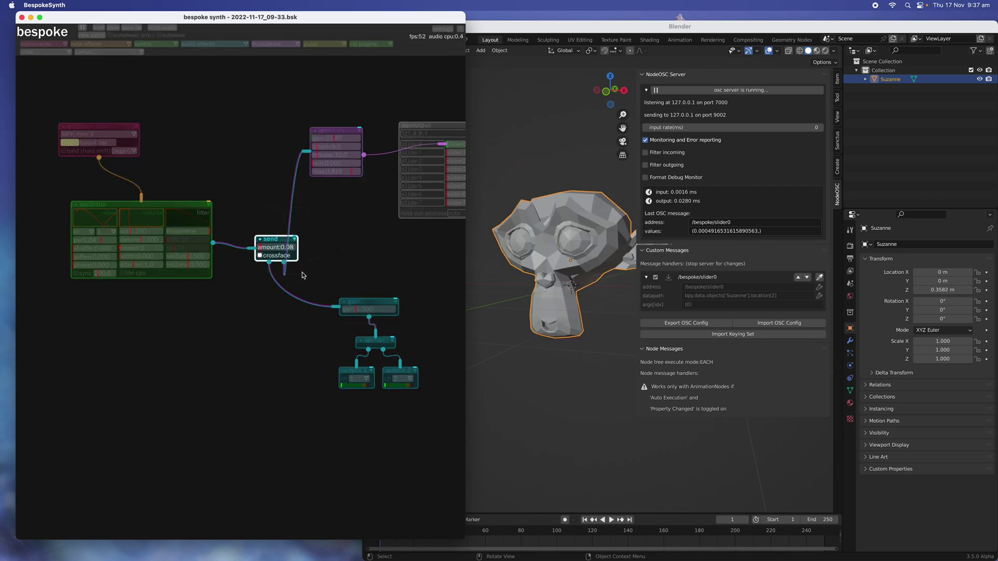
key("BackSpace")
scroll(302, 268, "right", 2)
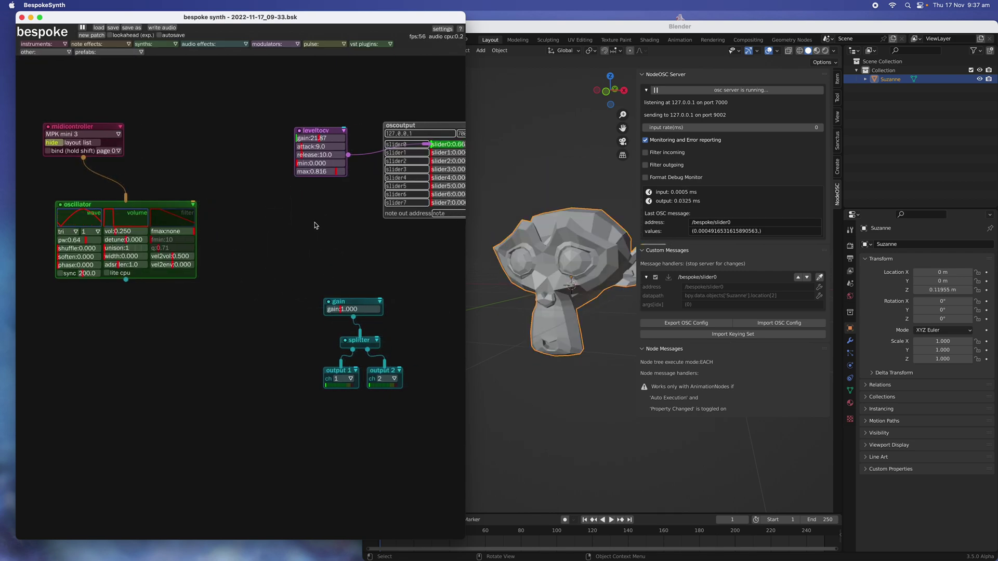
Step: Set leveltocv's attack to 1000 and reposition the leveltocv and oscoutput modules closer to the oscillator
scroll(314, 225, "right", 2)
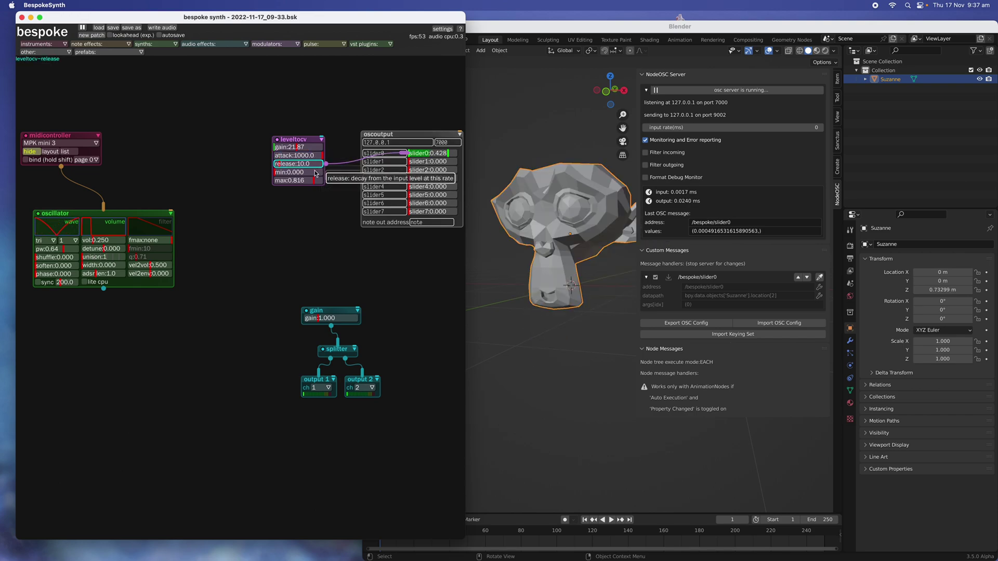
left_click_drag(306, 140, 274, 127)
left_click(383, 154)
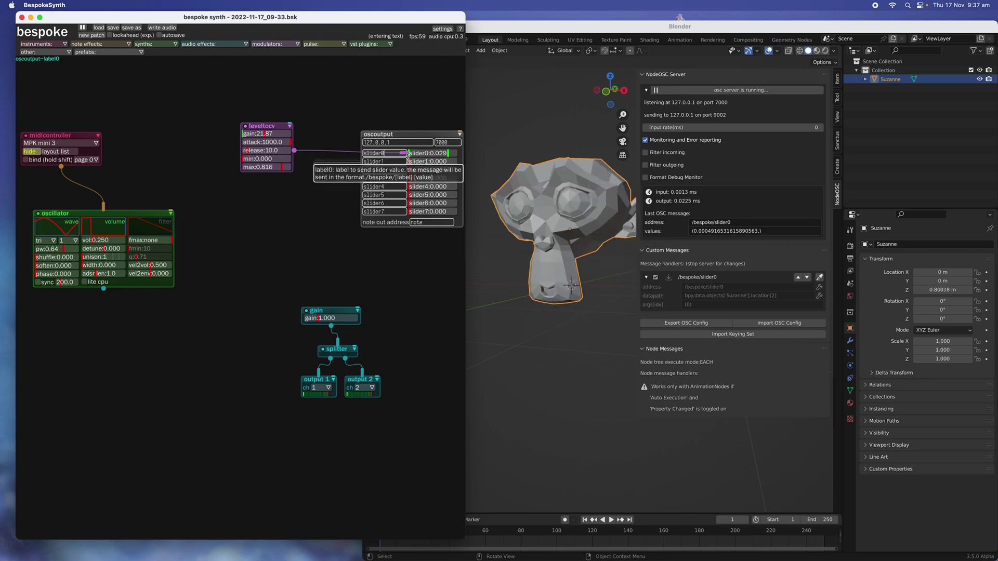
left_click(432, 154)
left_click_drag(438, 134, 409, 136)
Step: Patch the oscillator's output into leveltocv and set slider0's modulation range to about 0.235 to 0.459
right_click(417, 157)
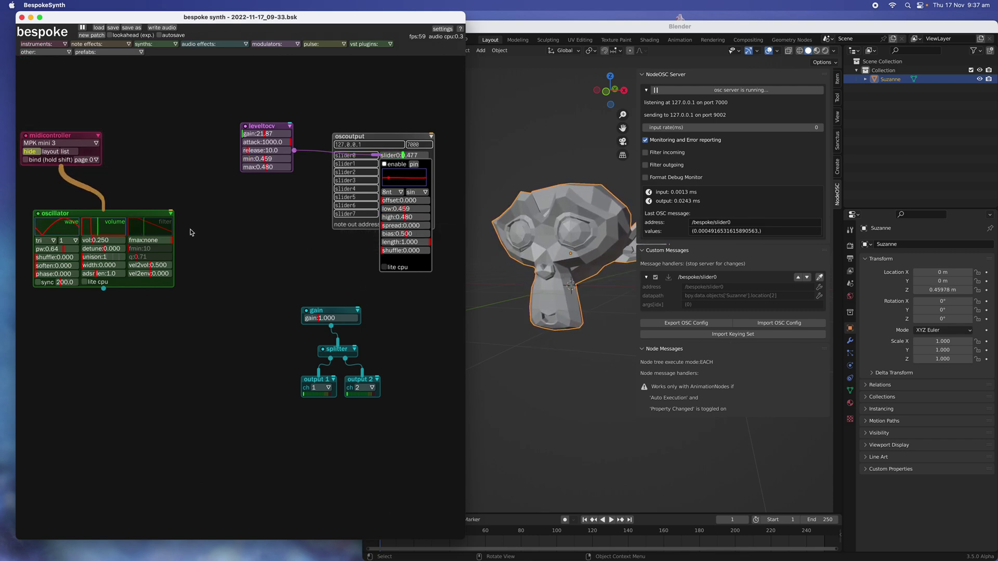
left_click_drag(103, 288, 254, 156)
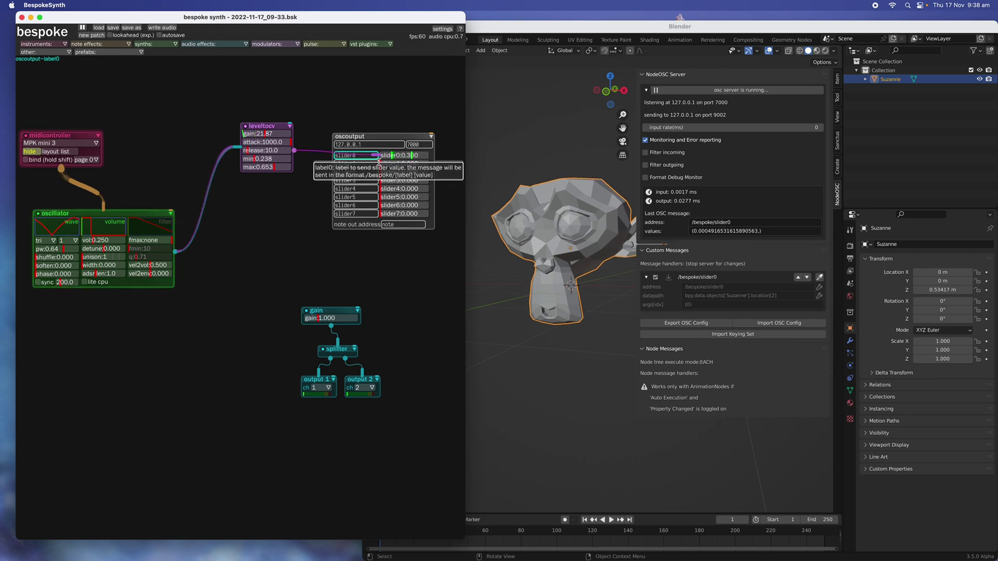
left_click_drag(392, 156, 402, 155)
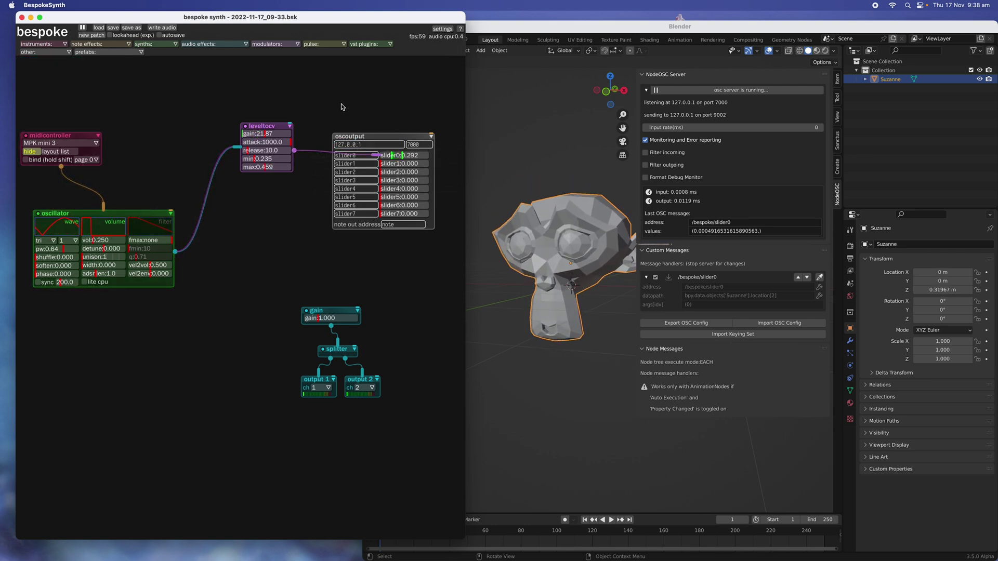
Step: Delete the leveltocv module and patch the oscillator's output straight into the gain module
left_click_drag(341, 106, 416, 261)
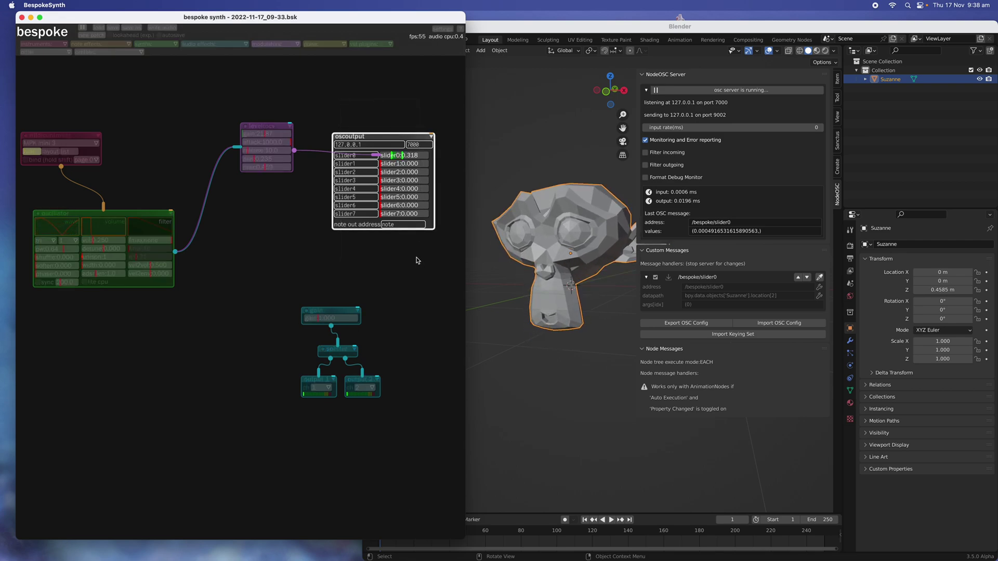
left_click_drag(259, 107, 274, 178)
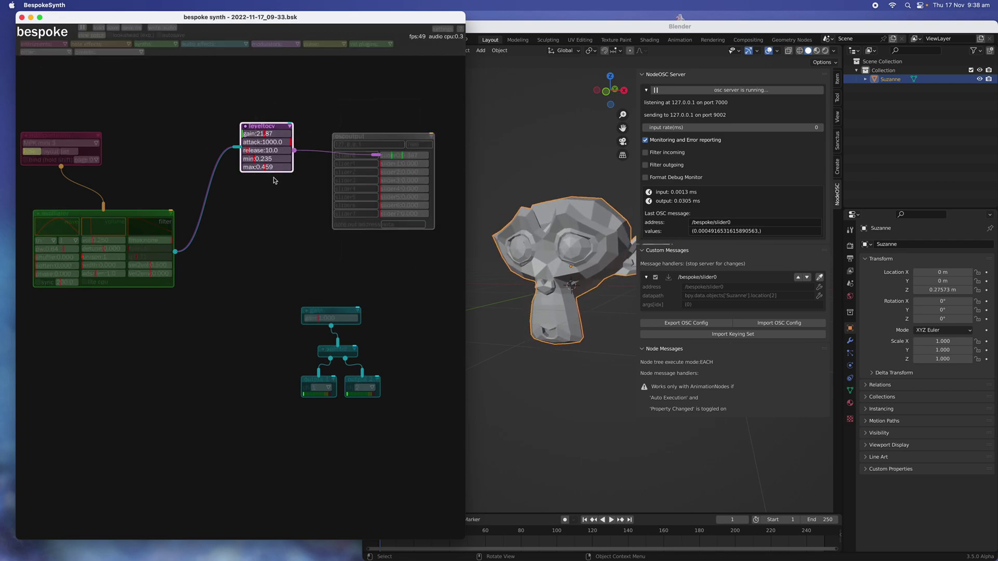
key("BackSpace")
left_click_drag(103, 288, 305, 315)
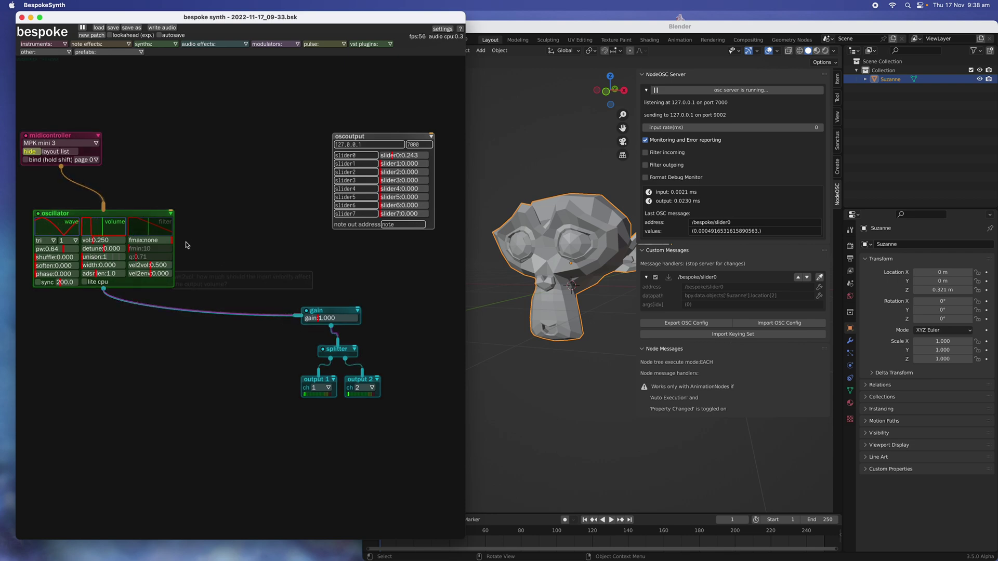
Step: Add a new leveltocv module, feed it from the oscillator's output and patch its modulation to oscoutput's slider0
key("super+s")
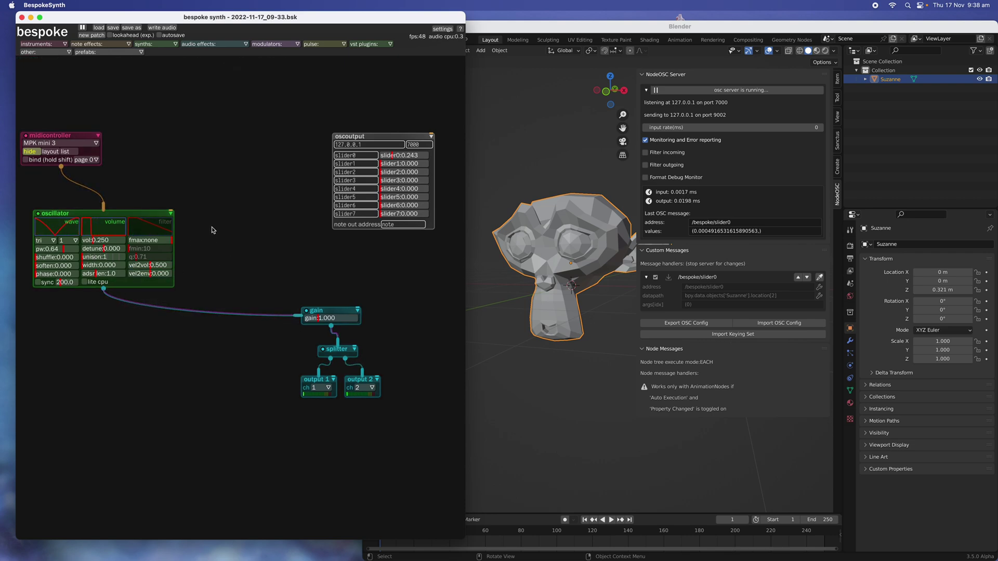
type("l")
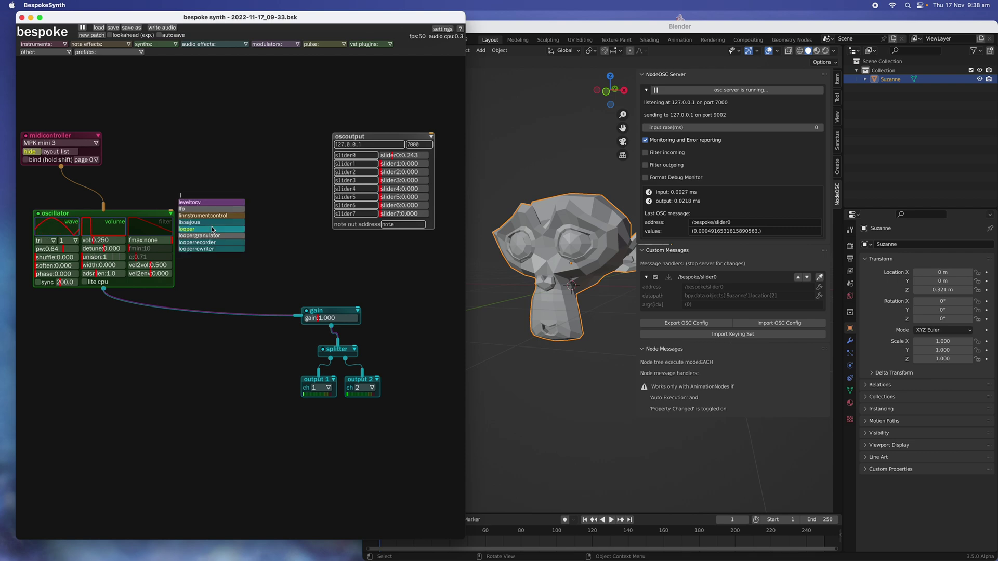
left_click_drag(200, 206, 235, 204)
left_click_drag(111, 292, 127, 283)
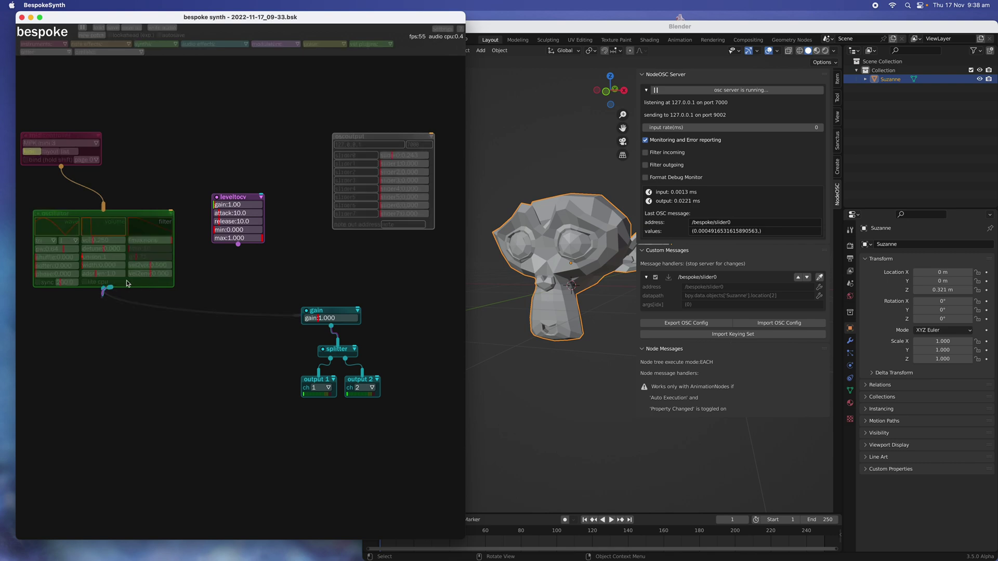
left_click_drag(184, 196, 224, 202)
left_click_drag(228, 240, 232, 207)
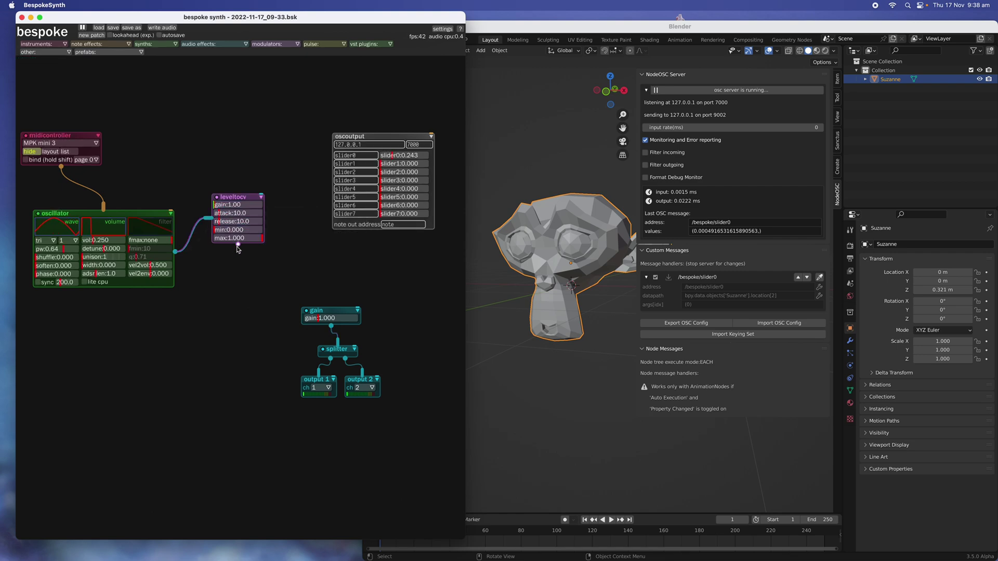
left_click_drag(237, 248, 242, 257)
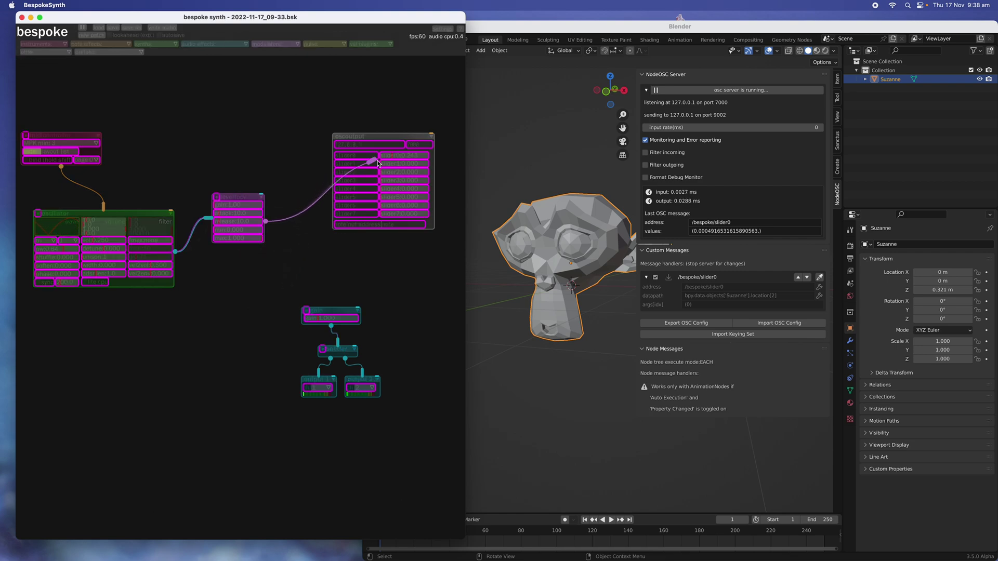
left_click_drag(394, 160, 393, 159)
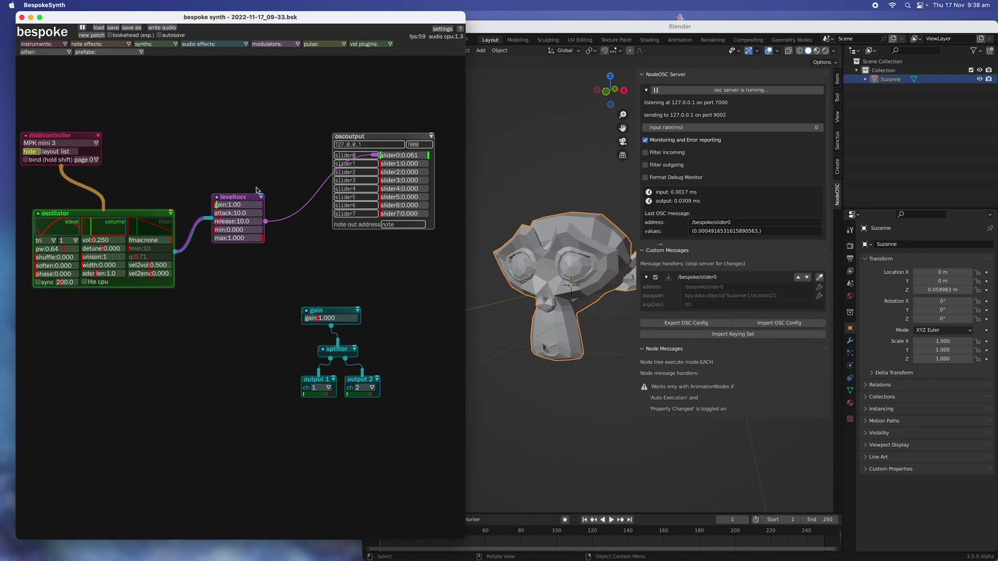
Step: Raise leveltocv's gain to 68.63 and split the oscillator's output through a send module into leveltocv and gain
left_click_drag(228, 207, 247, 208)
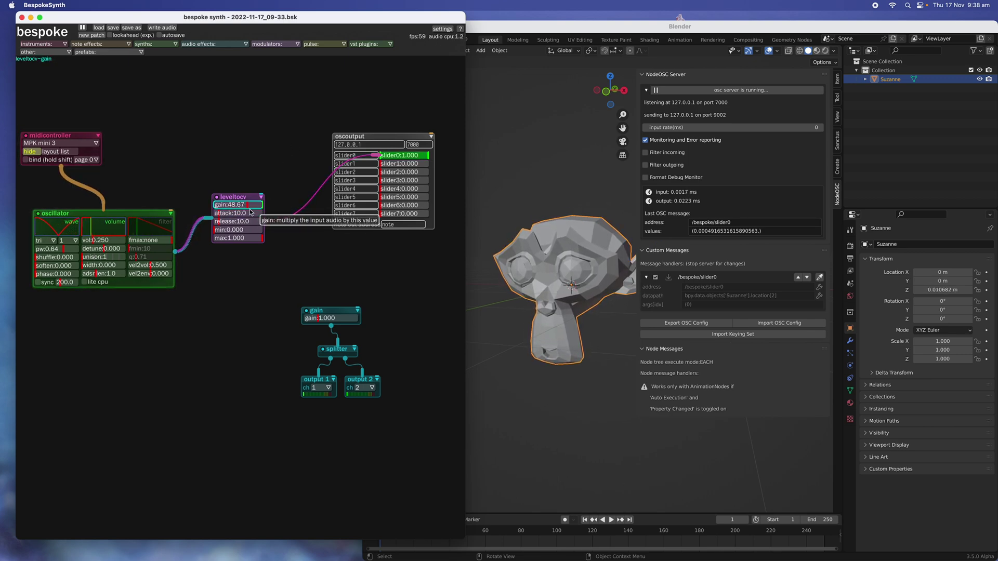
scroll(242, 205, "up", 3)
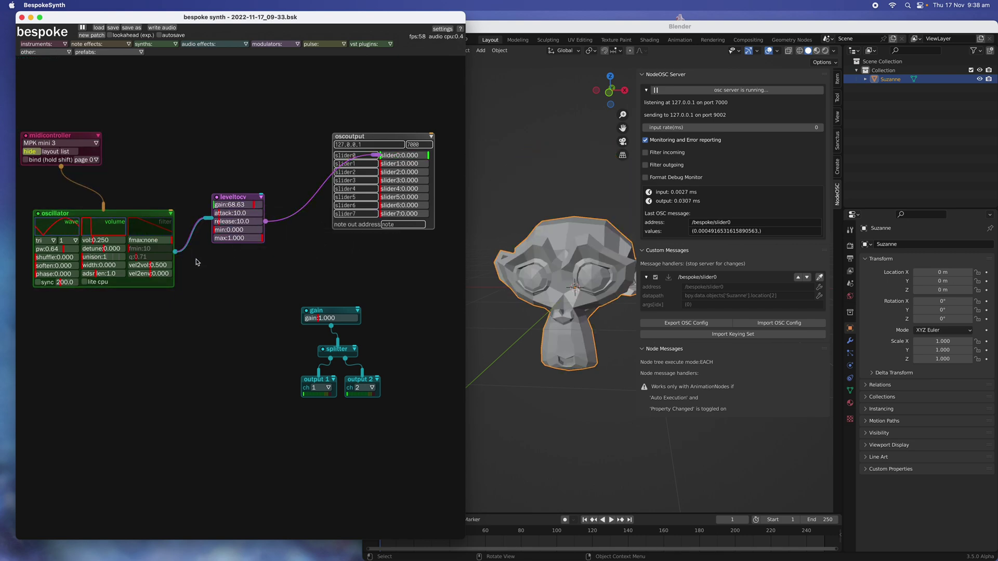
left_click_drag(177, 253, 222, 284, "shift")
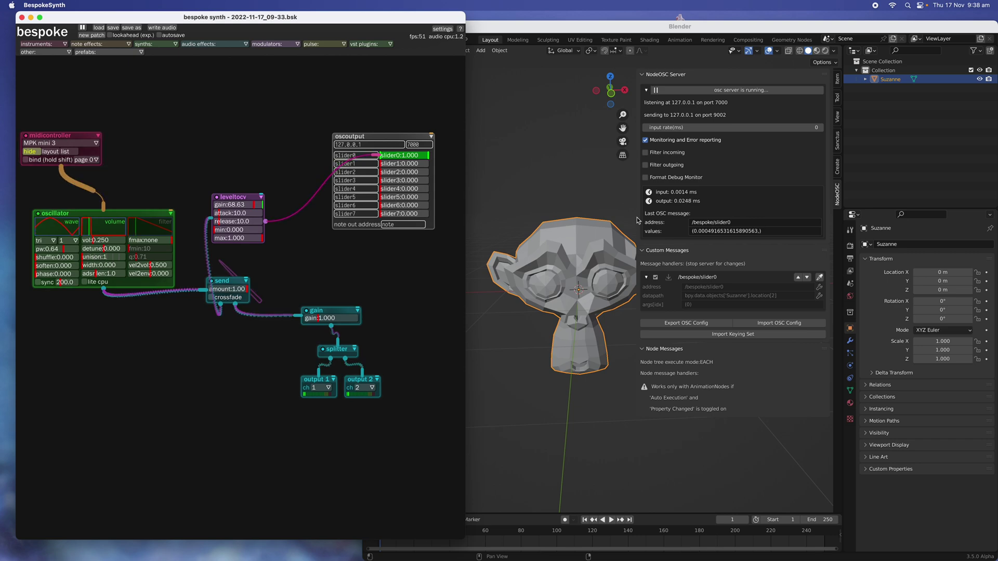
Step: Switch to Blender and hide the 3D viewport's NodeOSC sidebar so Suzanne is shown unobstructed
left_click(635, 173)
left_click_drag(637, 172, 764, 175)
scroll(646, 192, "left", 5)
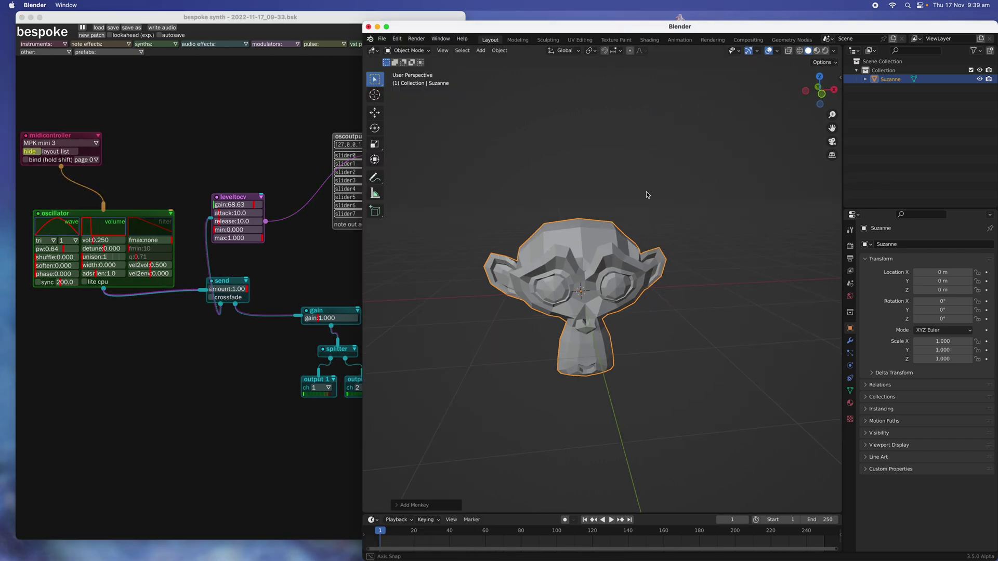
scroll(623, 202, "up", 2)
middle_click_drag(616, 209, 586, 210)
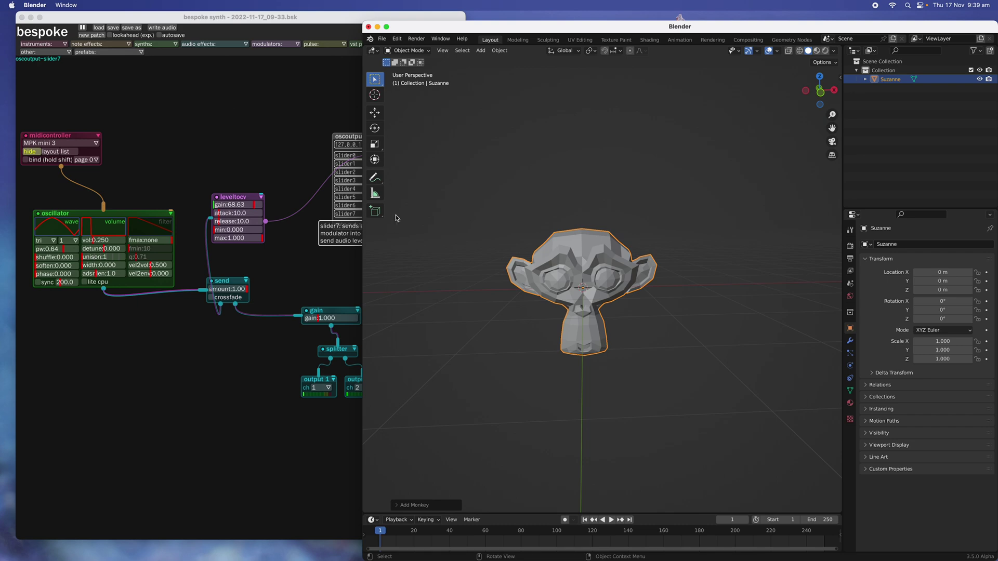
Step: Narrow the Blender and Bespoke windows so that they sit side by side without overlapping
left_click_drag(362, 25, 424, 16)
left_click_drag(405, 20, 400, 24)
left_click_drag(461, 18, 408, 21)
scroll(301, 138, "right", 5)
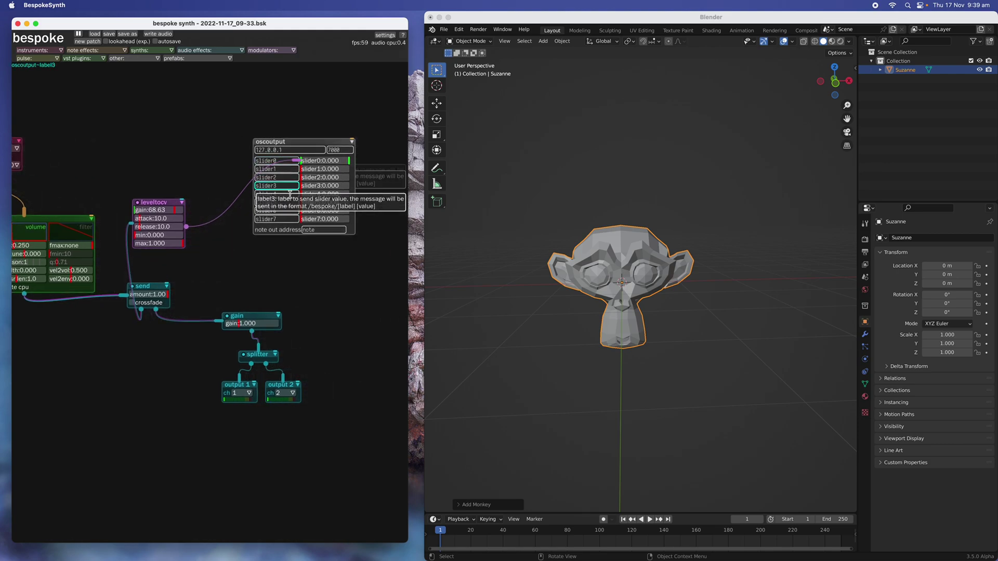
middle_click_drag(629, 253, 642, 255)
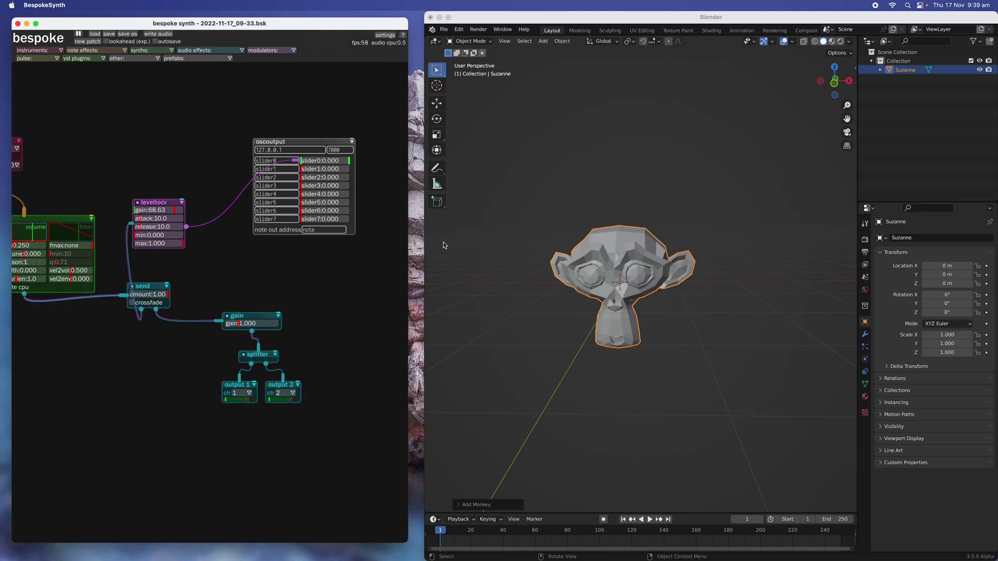
right_click_drag(260, 257, 312, 265)
scroll(296, 260, "left", 3)
scroll(267, 251, "right", 9)
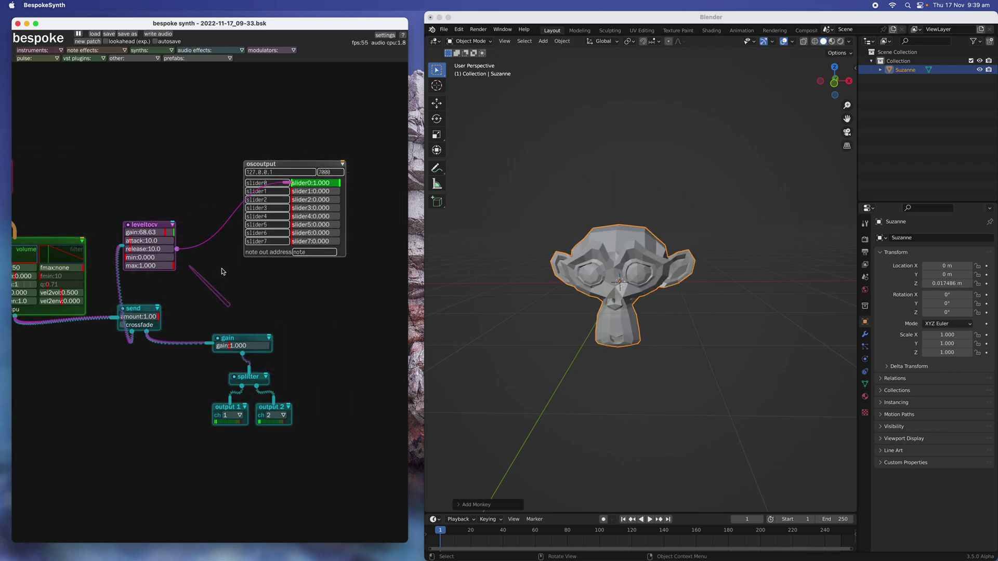
scroll(281, 268, "left", 10)
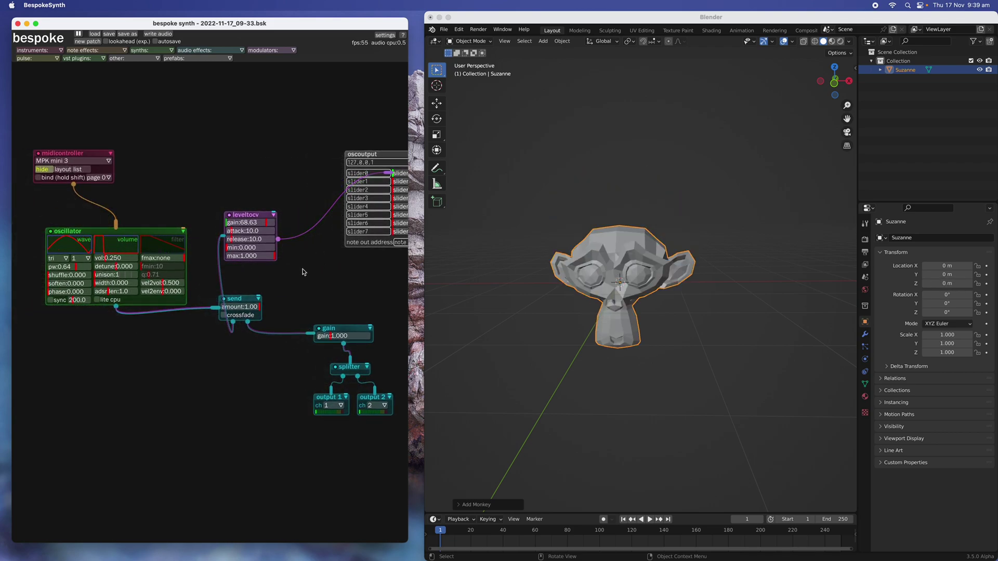
Step: Widen the Bespoke window and set the oscillator to a sin wave with shuffle 0.295 and soften 0.432
key("XF86AudioRaiseVolume")
left_click_drag(408, 99, 505, 89)
right_click_drag(167, 163, 228, 152)
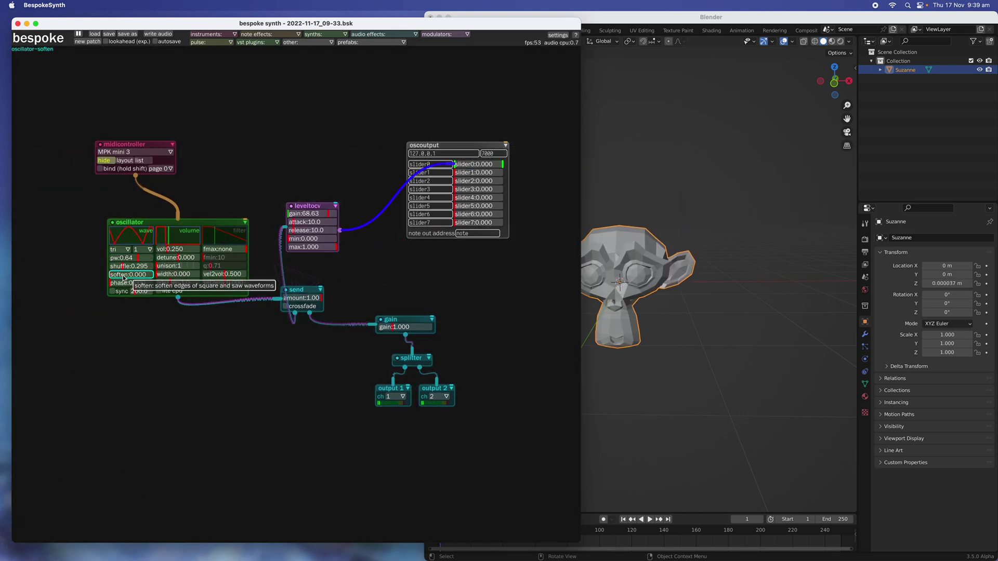
left_click(123, 252)
left_click(122, 259)
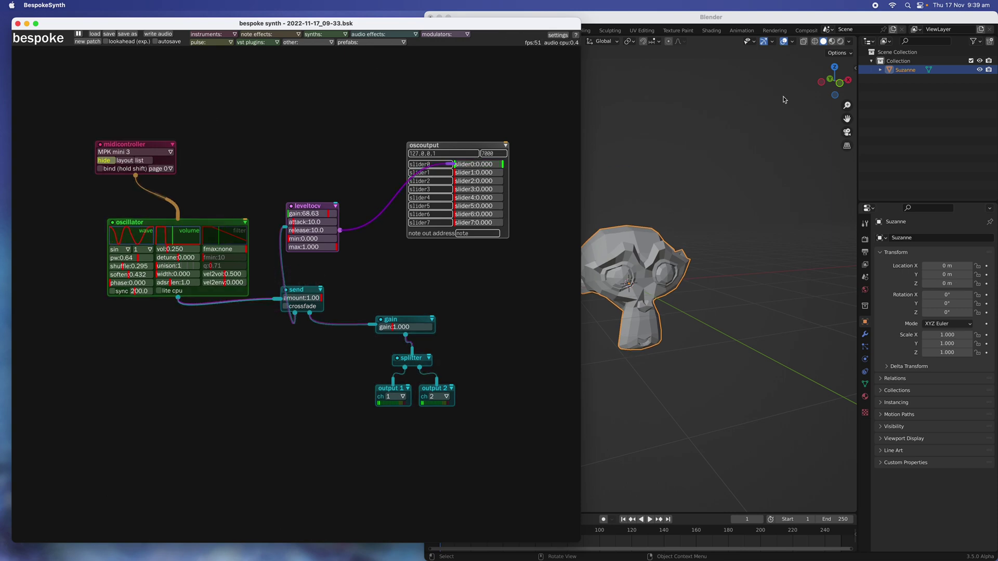
Step: Change Blender's viewport to Material Preview shading and lower leveltocv's gain in Bespoke to 6.94
left_click(759, 106)
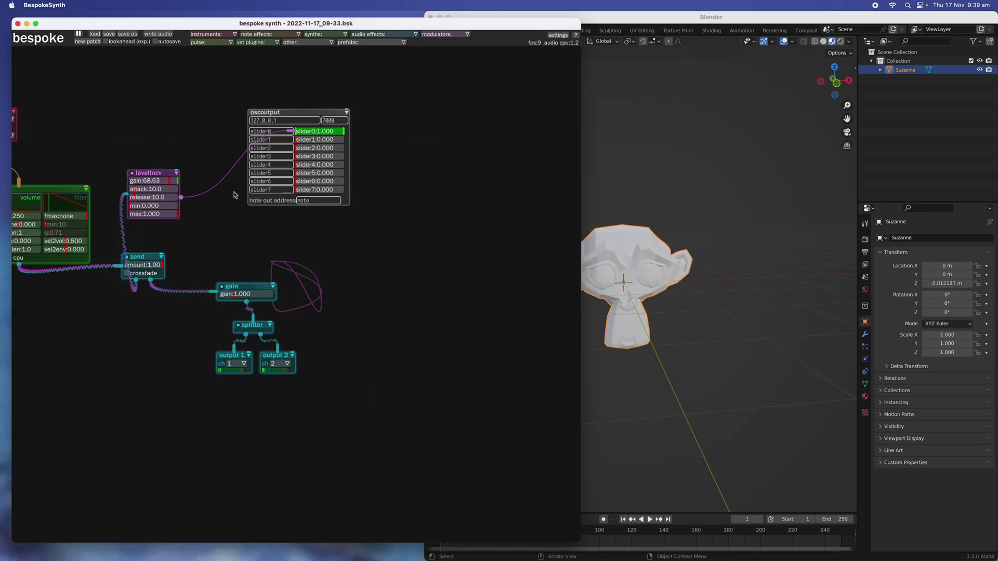
left_click_drag(149, 182, 141, 183)
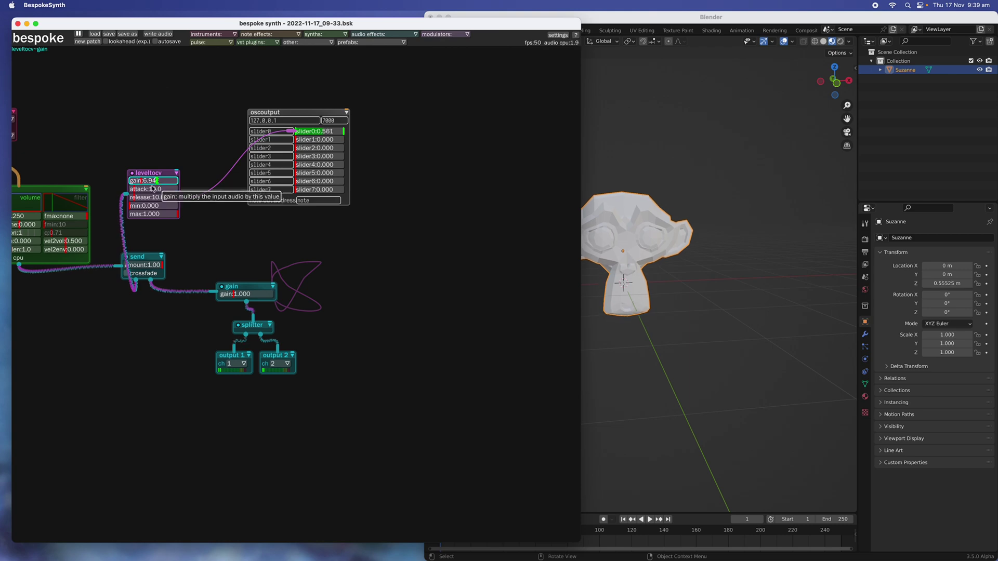
Step: Set the oscillator's pw to 0.70 and its vol to 0.277
scroll(171, 180, "left", 5)
scroll(213, 166, "left", 3)
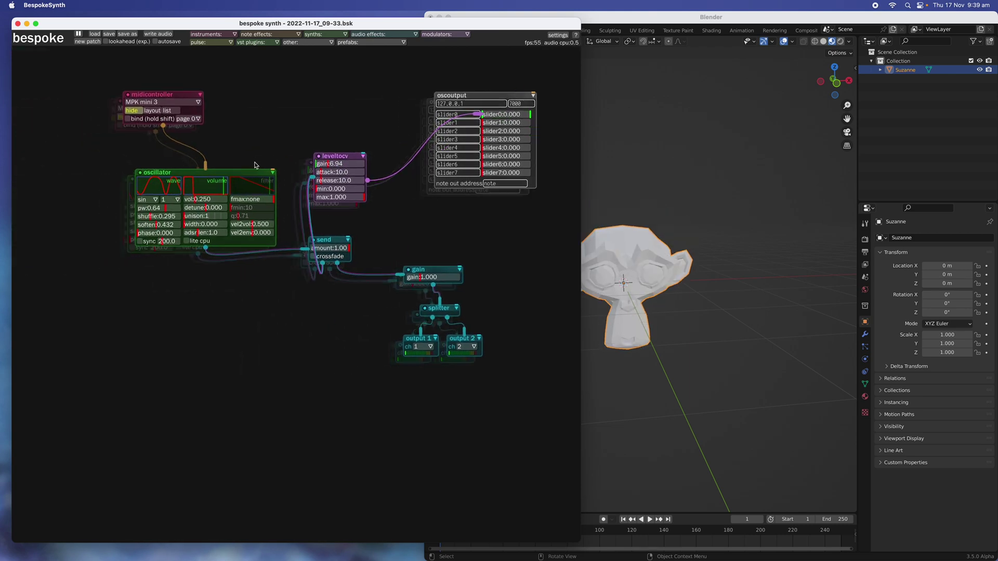
scroll(205, 186, "up", 1)
middle_click_drag(139, 208, 172, 207)
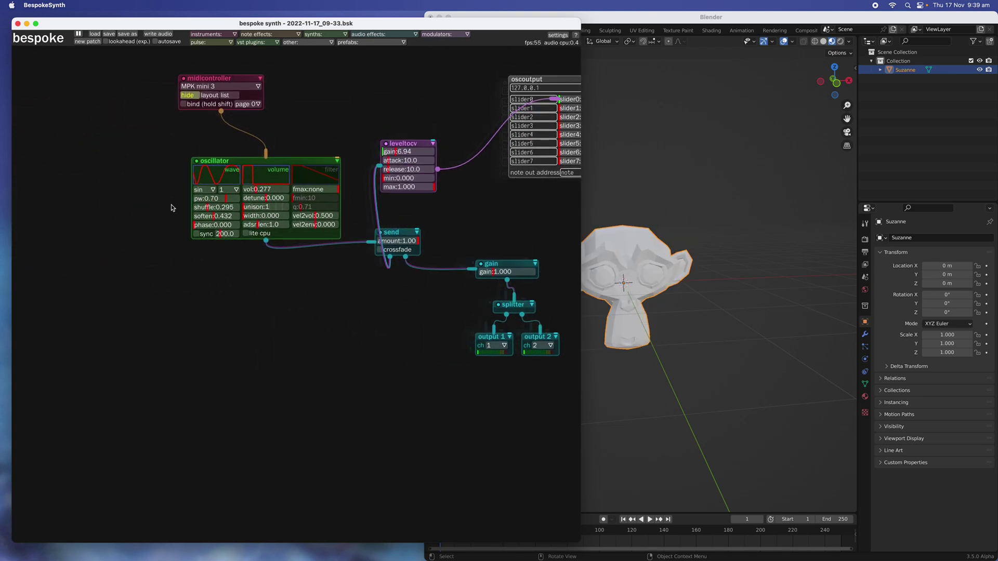
scroll(174, 195, "up", 3)
middle_click_drag(232, 168, 203, 217)
scroll(193, 197, "right", 2)
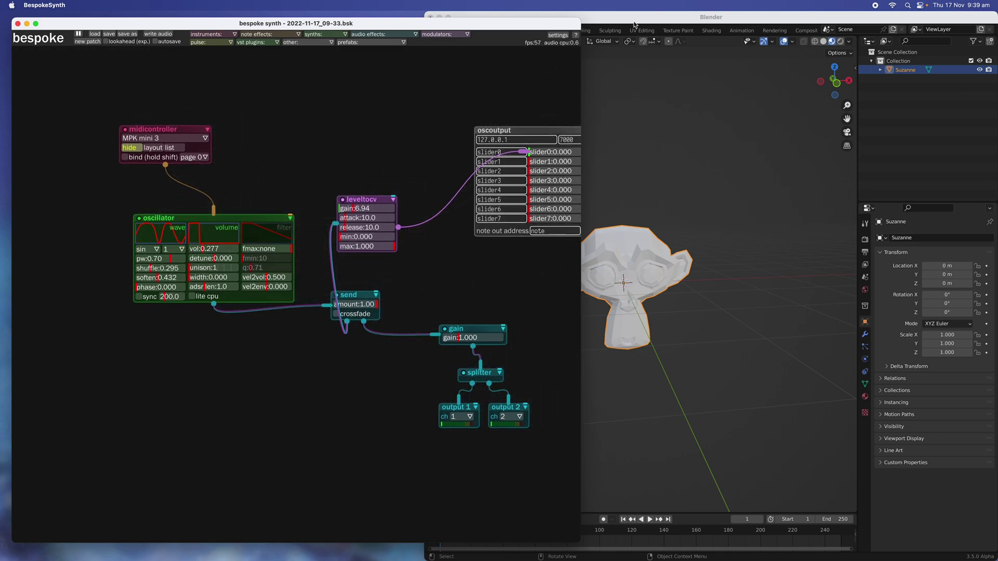
Step: Shrink the Blender window's width so that it fits beside the wide Bespoke window, and return to Bespoke
left_click(583, 23)
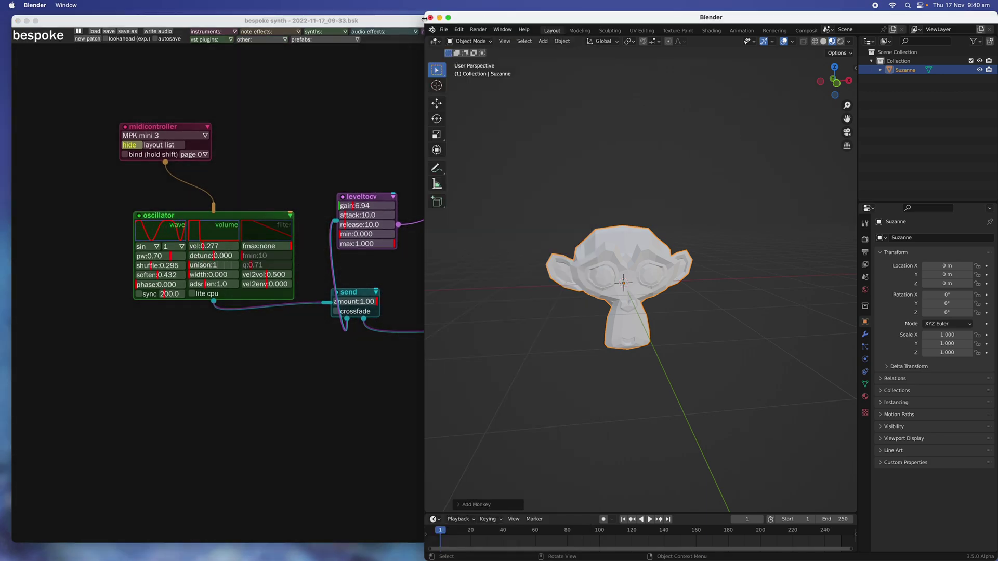
left_click_drag(441, 14, 610, 14)
left_click(419, 90)
scroll(414, 92, "right", 3)
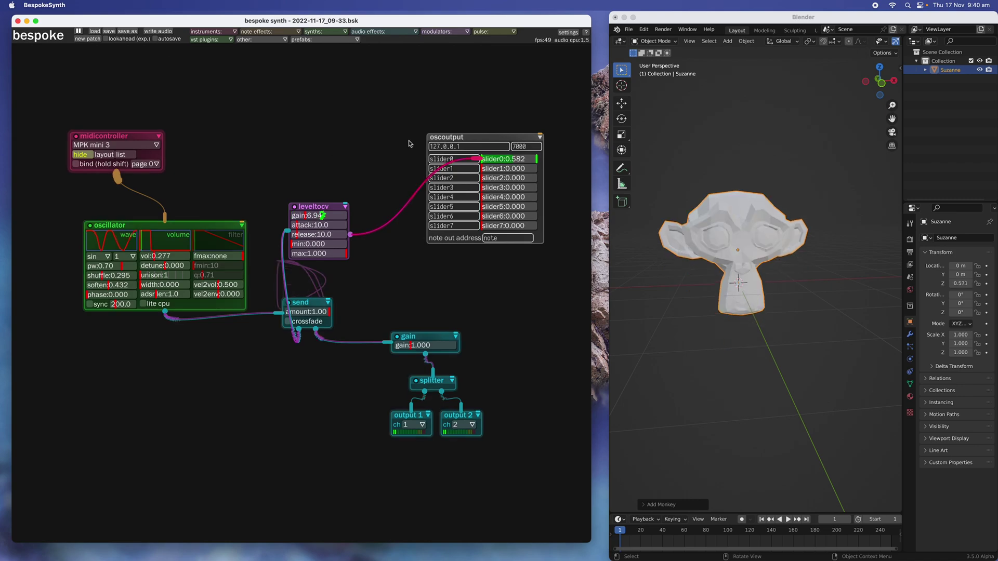
Step: Add a fubble modulator module to the empty area below the oscillator in the patch
scroll(339, 189, "down", 3)
scroll(339, 189, "left", 3)
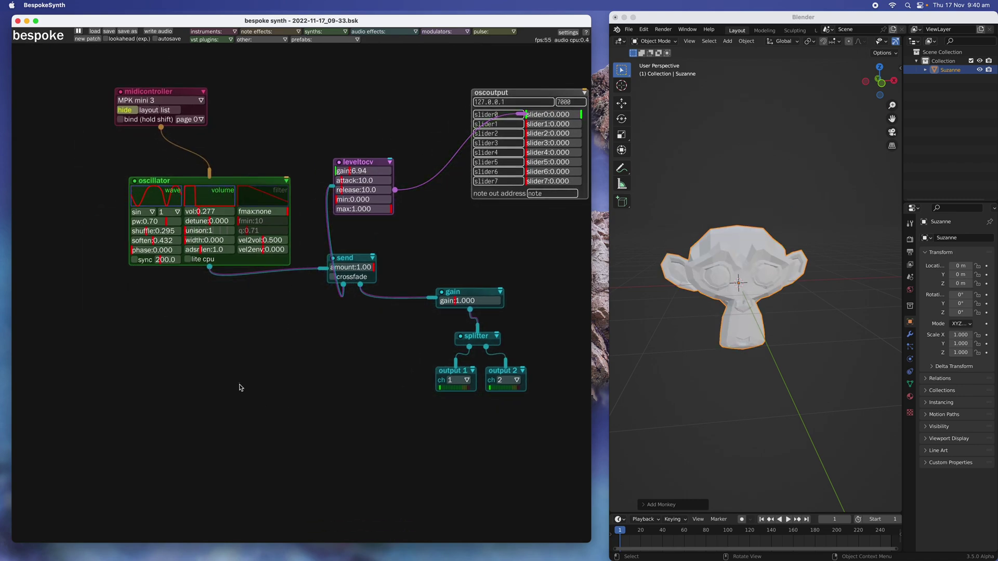
type("f")
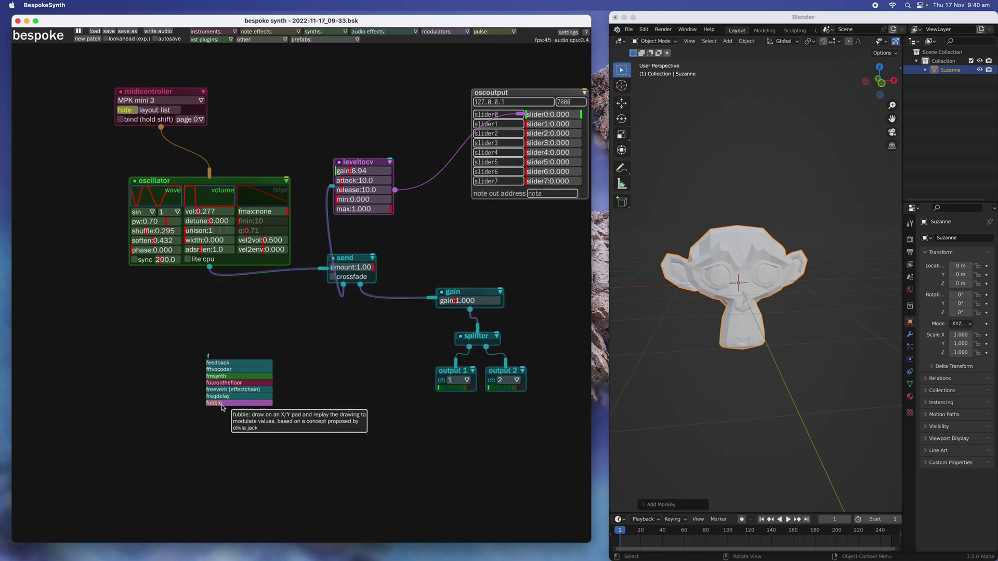
left_click(222, 404)
scroll(222, 287, "left", 4)
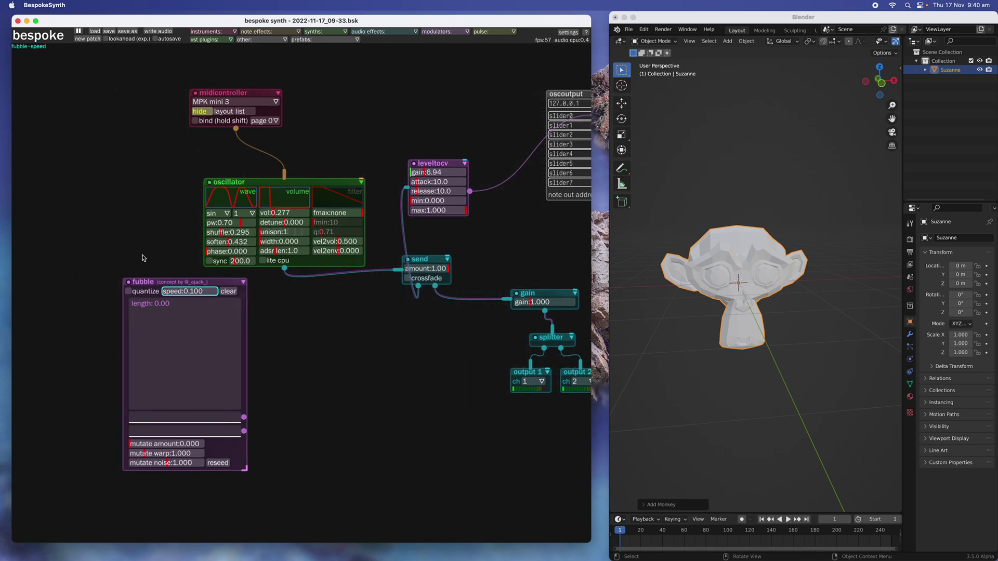
Step: Place the fubble beside the oscillator, draw a spiral path in it at speed 1.000, and connect its upper output to the oscillator's phase
left_click_drag(177, 281, 123, 240)
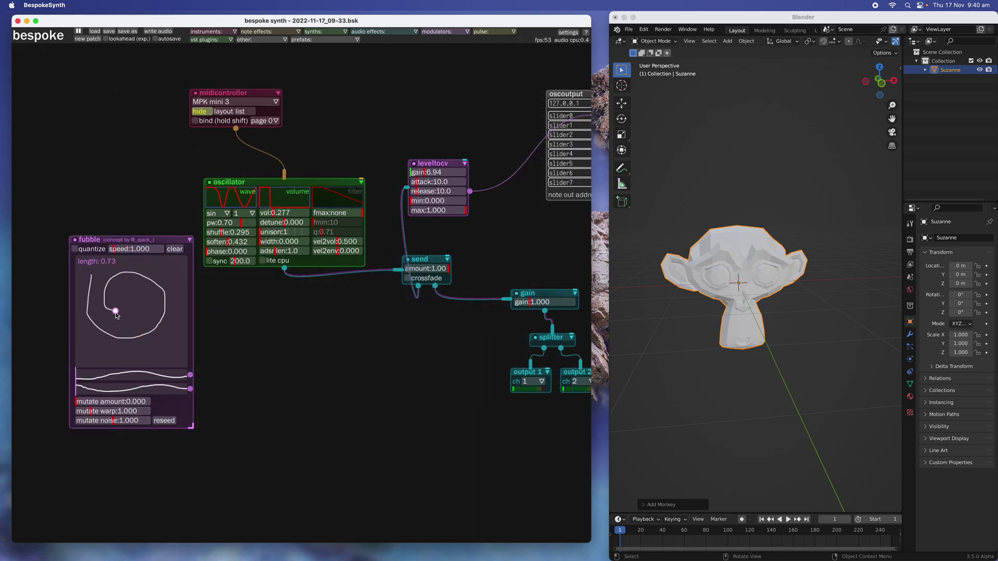
left_click_drag(142, 237, 120, 234)
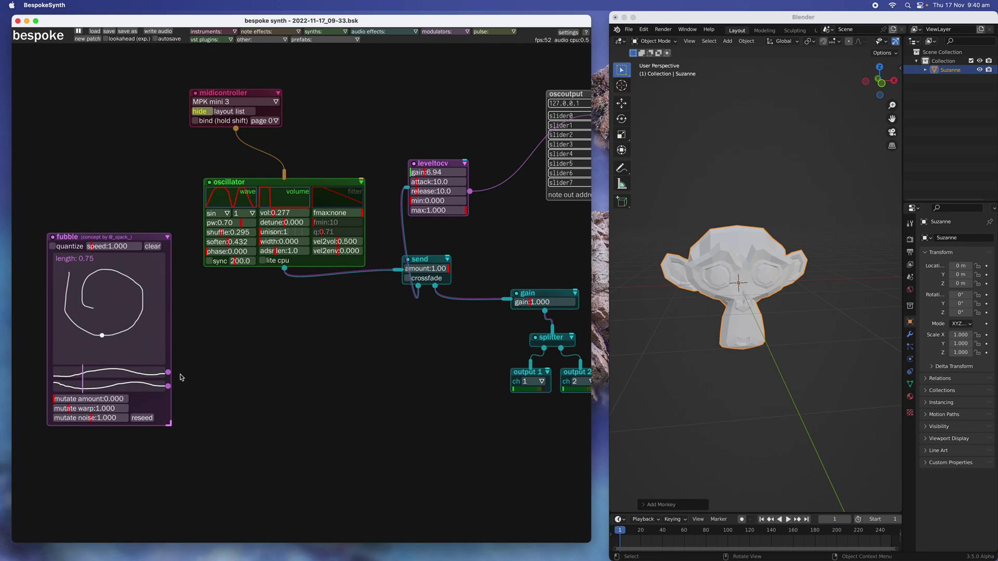
left_click_drag(169, 373, 196, 343)
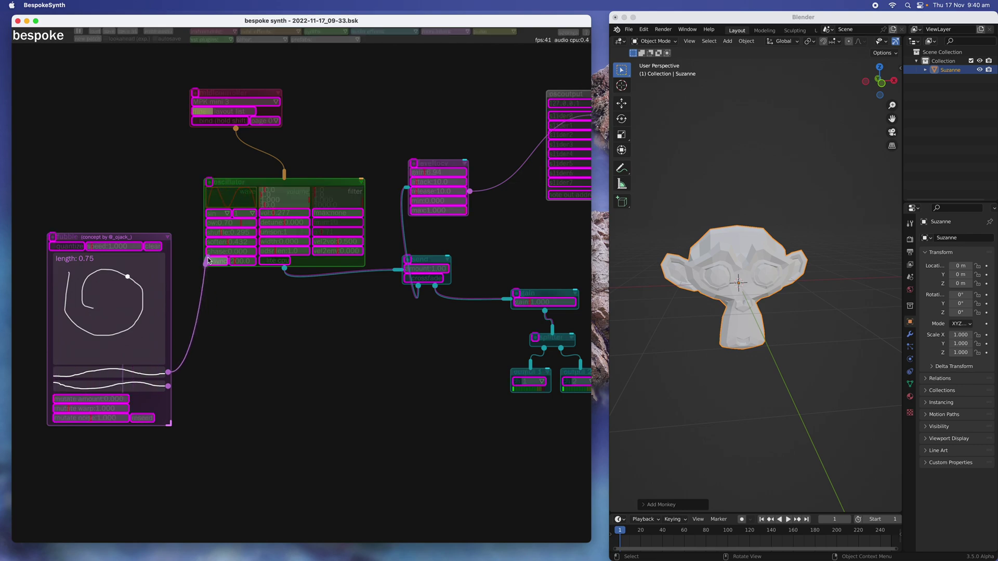
left_click_drag(212, 256, 212, 254)
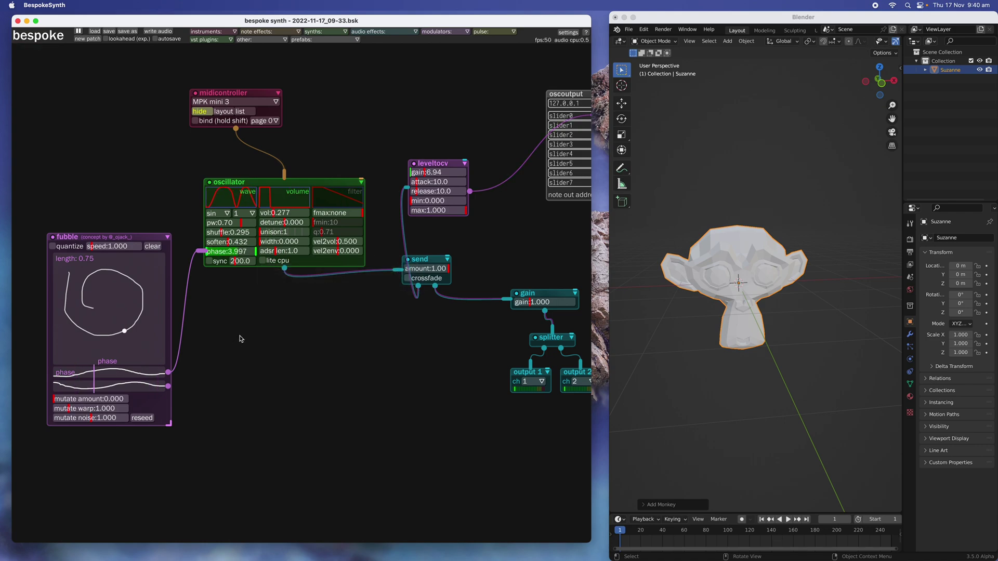
Step: Set the fubble's mutate amount to 0.496, mutate warp to 1.654 and mutate noise to 0.887, and redraw its path
left_click(105, 401)
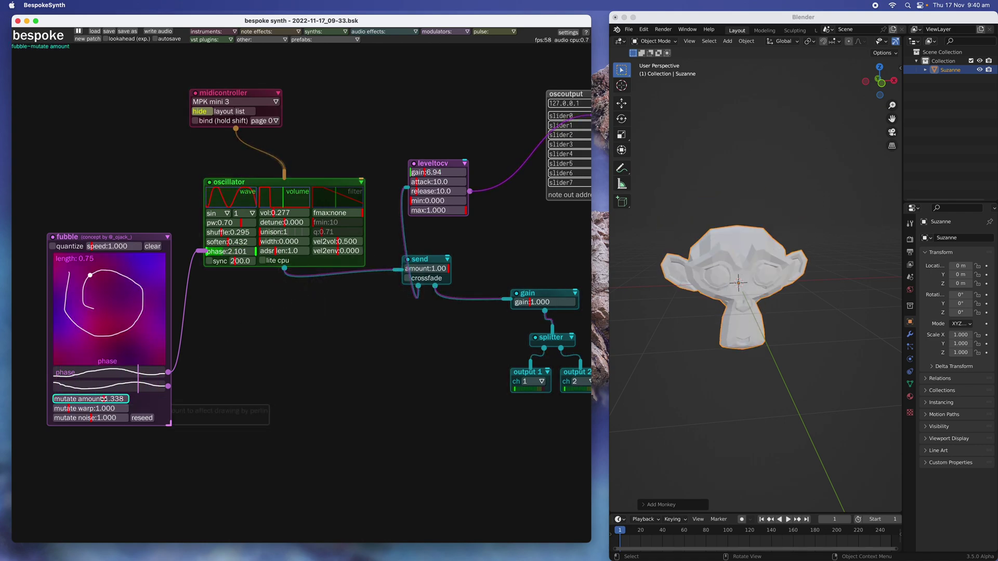
mouse_move(105, 402)
left_mouse_down()
mouse_move(70, 400)
mouse_move(78, 410)
left_mouse_up()
left_click(84, 417)
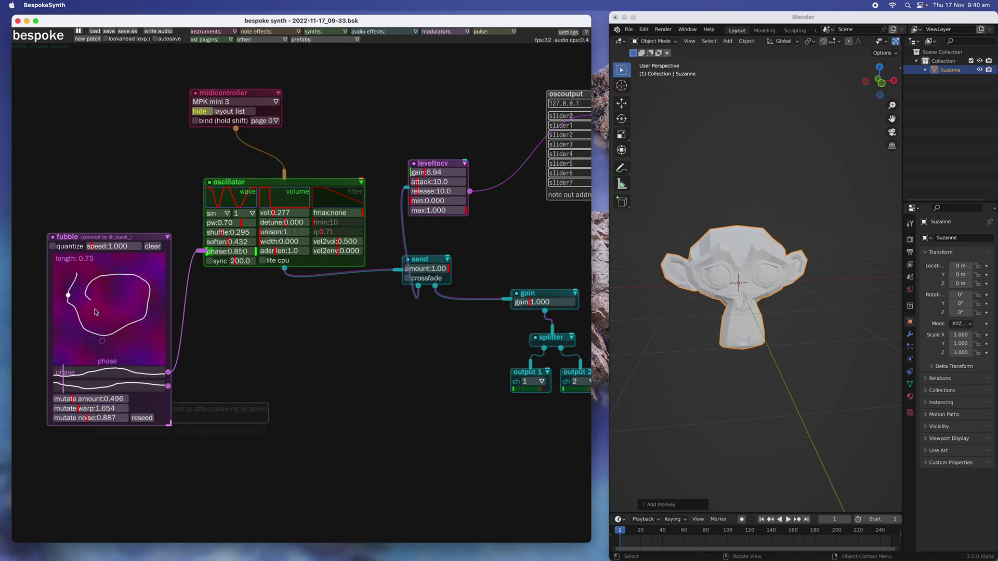
mouse_move(110, 280)
left_mouse_down()
mouse_move(99, 302)
mouse_move(118, 326)
left_mouse_up()
left_click_drag(87, 265, 95, 339)
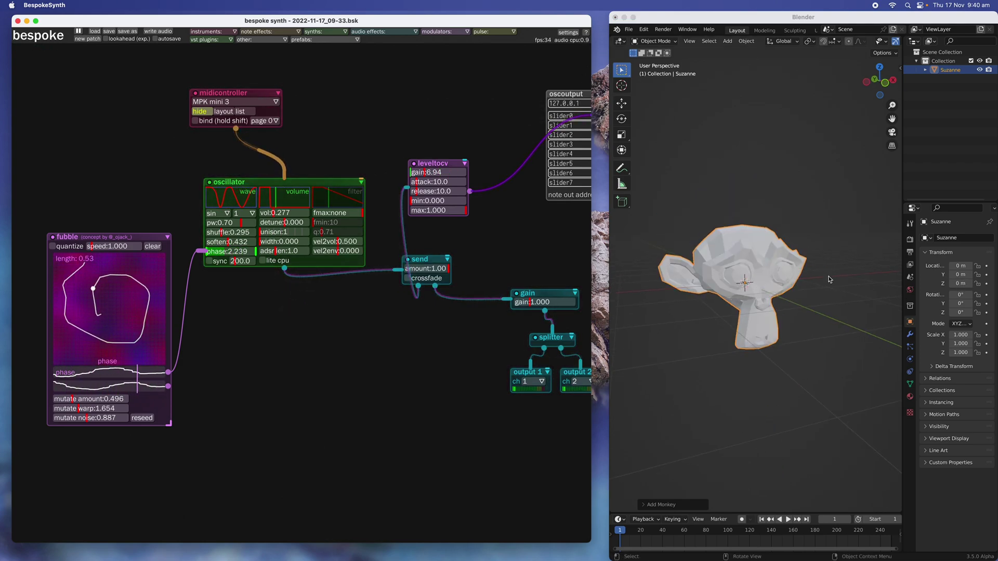
Step: Switch to Blender, give Suzanne a new material, and save the file as untitled.blend in the Desktop folder
left_click(912, 393)
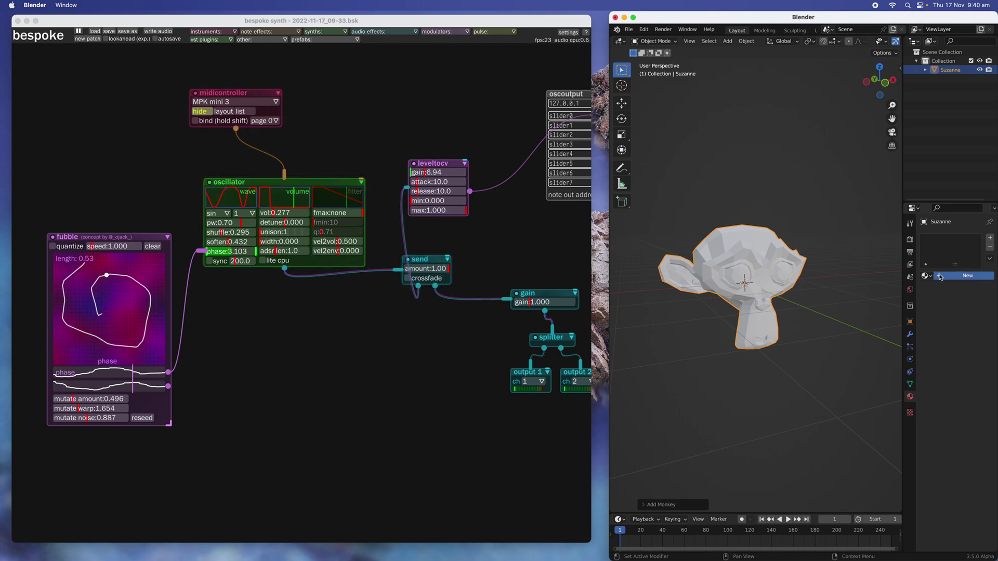
left_click(967, 275)
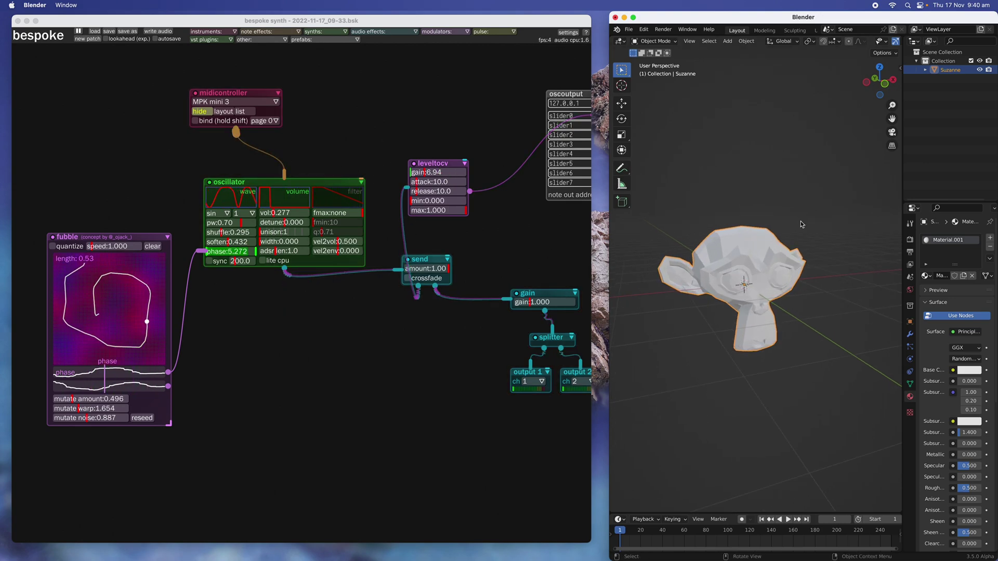
key("ctrl+s")
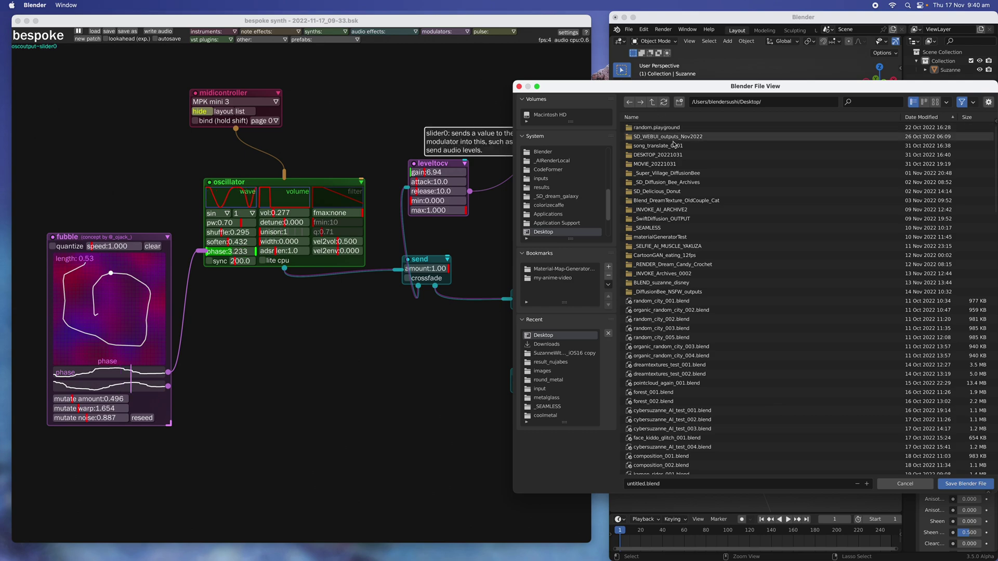
left_click(652, 485)
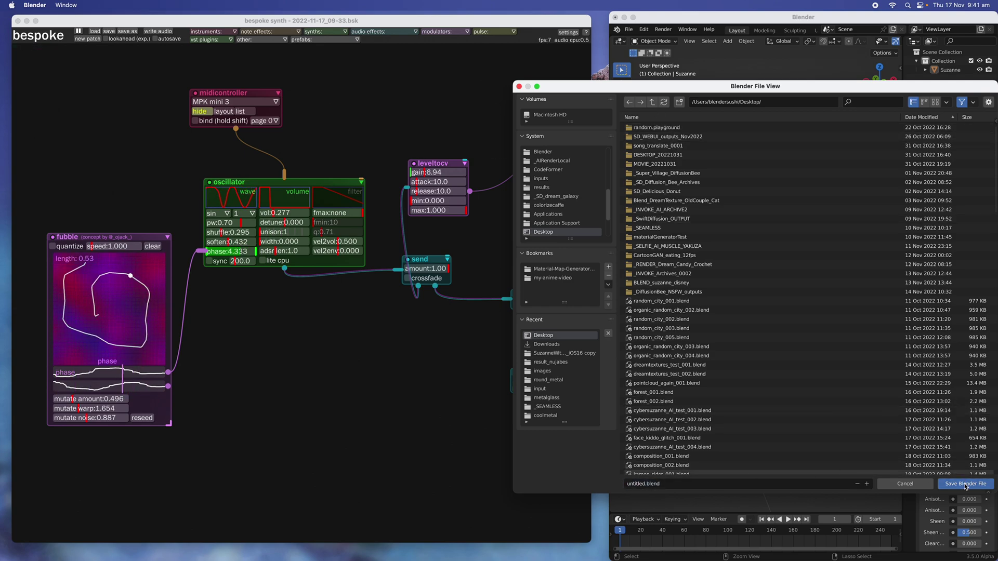
left_click(966, 484)
Step: Widen the Blender window, split the 3D viewport horizontally, and make its upper area a Geometry Node Editor with a node tree for Suzanne
left_click_drag(612, 11, 409, 16)
left_click(645, 242)
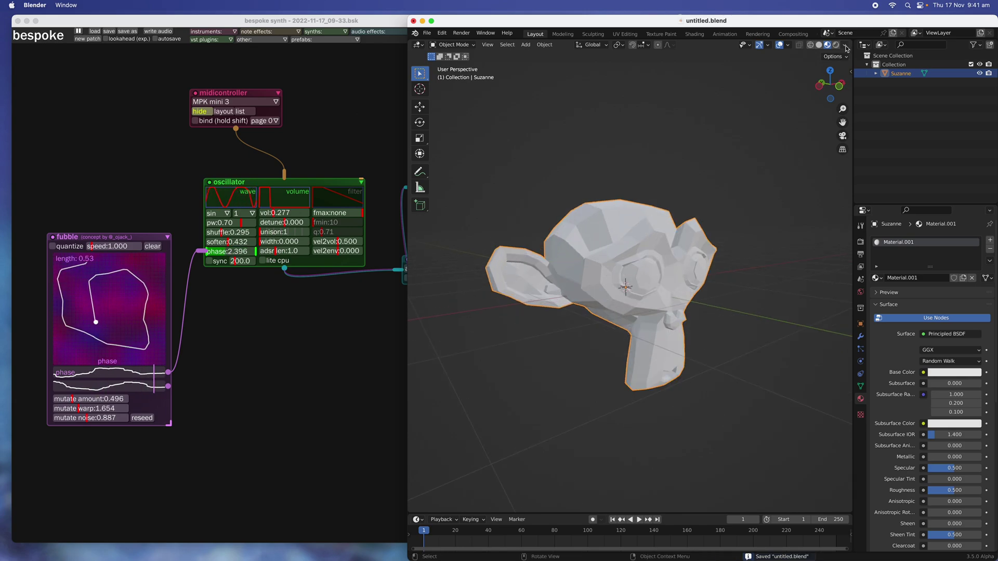
left_click_drag(851, 42, 520, 197)
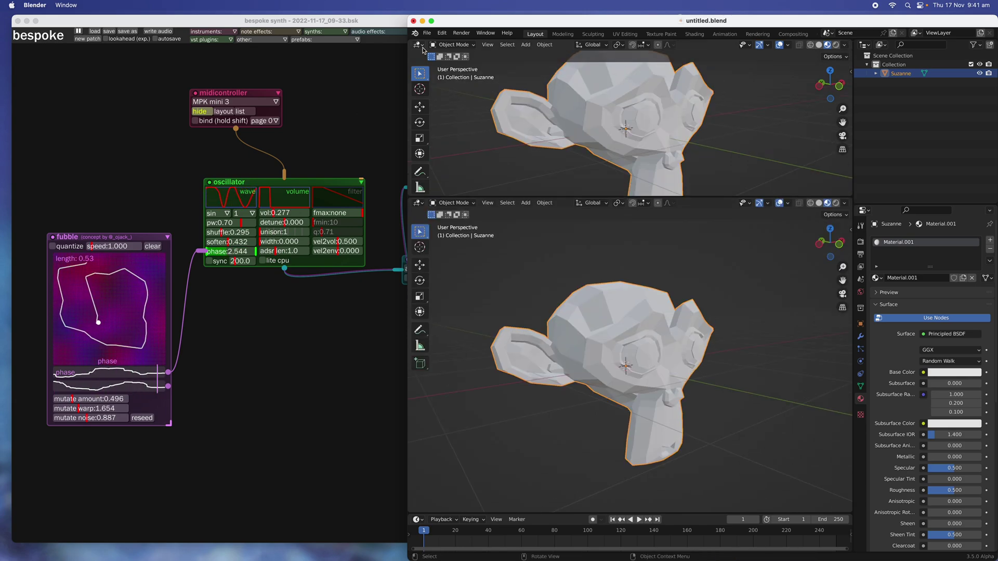
left_click(422, 47)
left_click(443, 127)
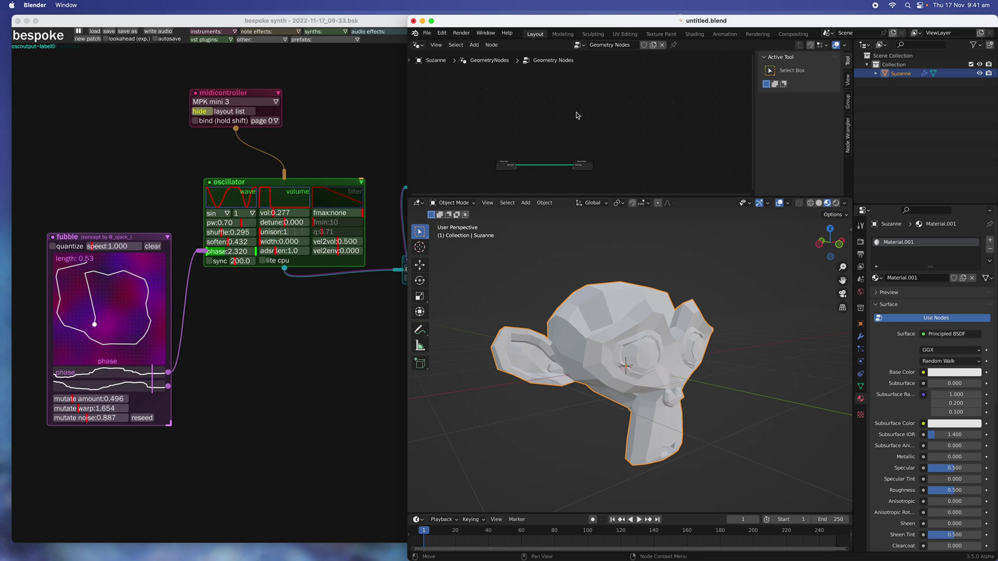
Step: Add a Self Object node above the Group Input node
scroll(516, 107, "up", 5)
scroll(524, 103, "down", 1)
middle_click_drag(523, 103, 538, 102)
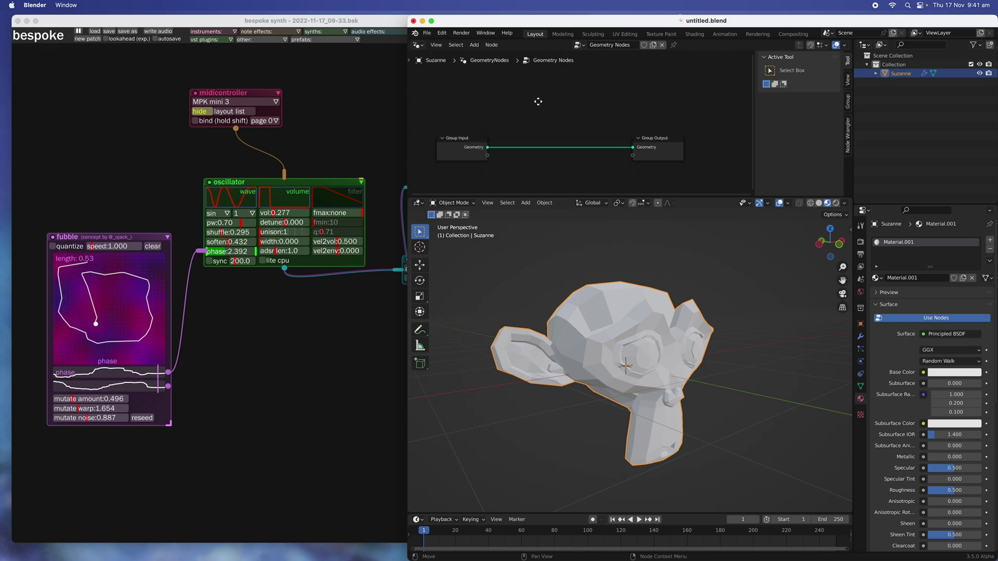
key("shift+a")
left_click(522, 52)
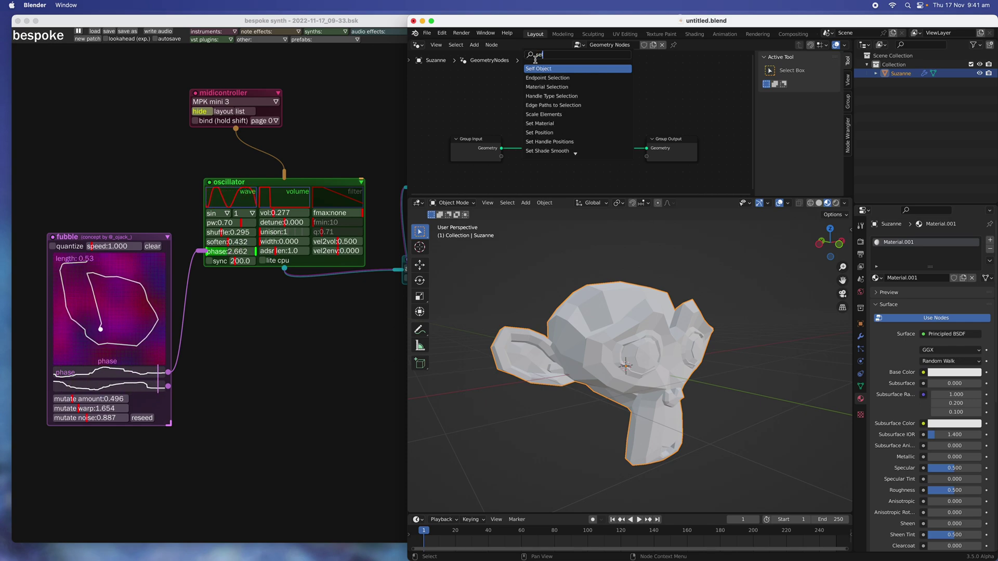
left_click(535, 68)
scroll(520, 98, "up", 1)
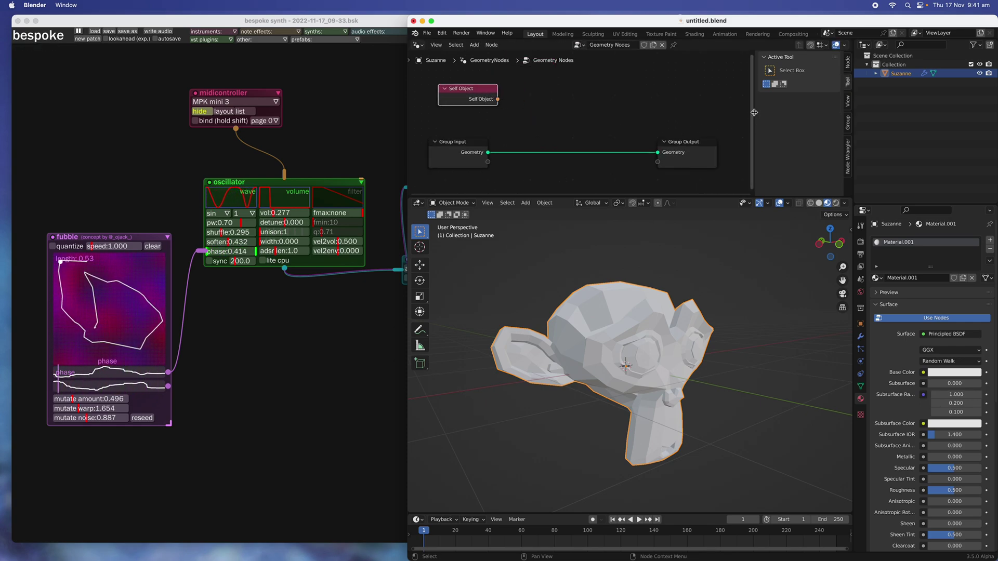
Step: Narrow the node editor's sidebar and add an Object Info node fed by the Self Object output
left_click_drag(754, 112, 826, 117)
middle_click_drag(644, 318, 623, 276)
scroll(623, 276, "down", 1)
key("g")
right_click(613, 234)
scroll(508, 111, "up", 2)
mouse_move(525, 97)
left_mouse_down()
mouse_move(493, 105)
mouse_move(536, 95)
left_mouse_up()
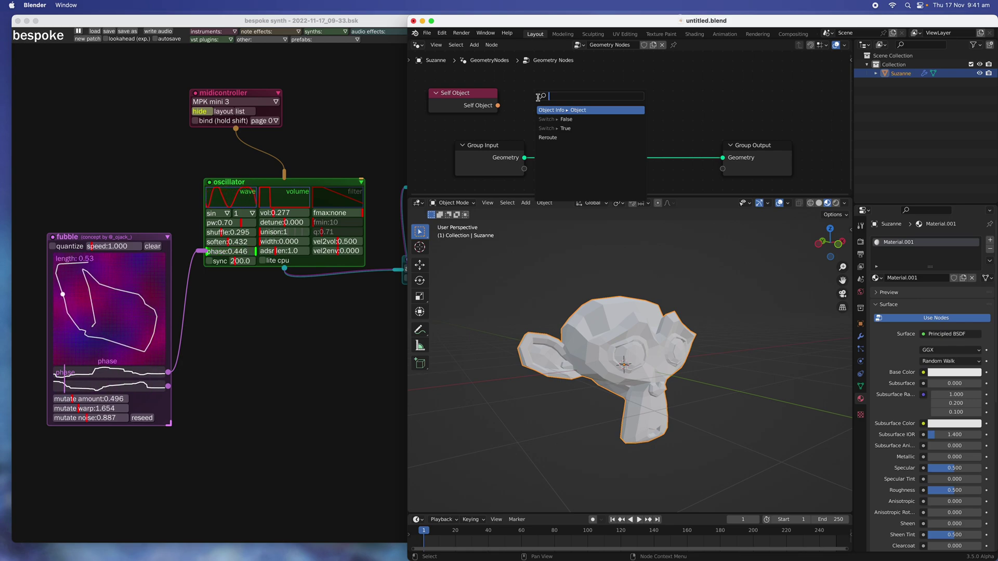
left_click(566, 110)
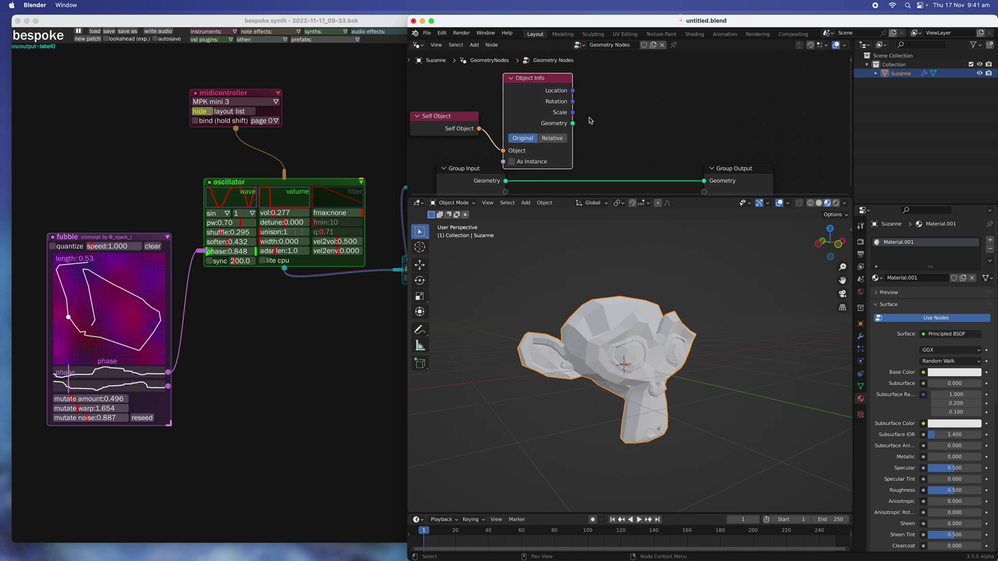
Step: Add a Separate XYZ node fed by the Object Info node's Location output
left_click_drag(573, 91, 603, 89)
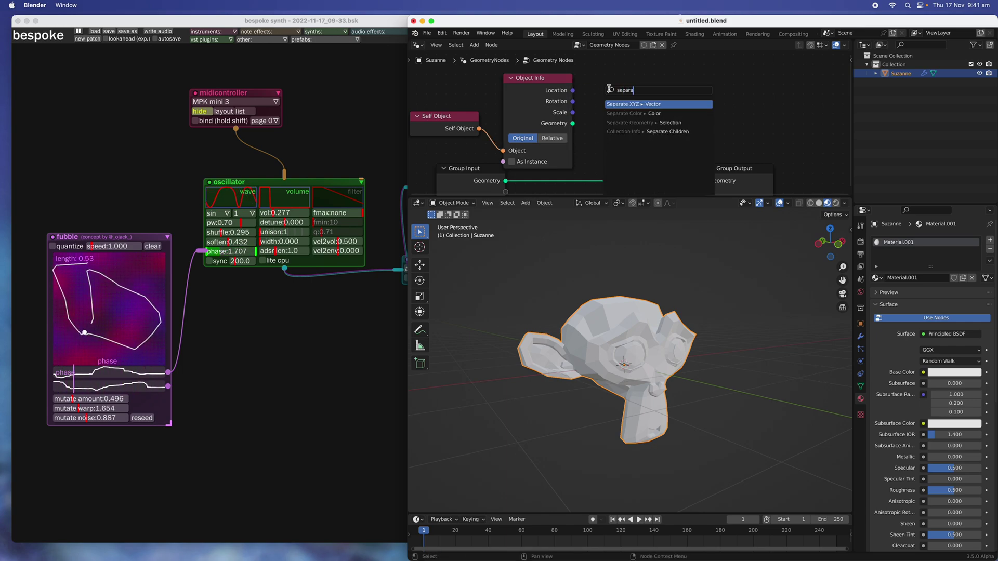
left_click(624, 104)
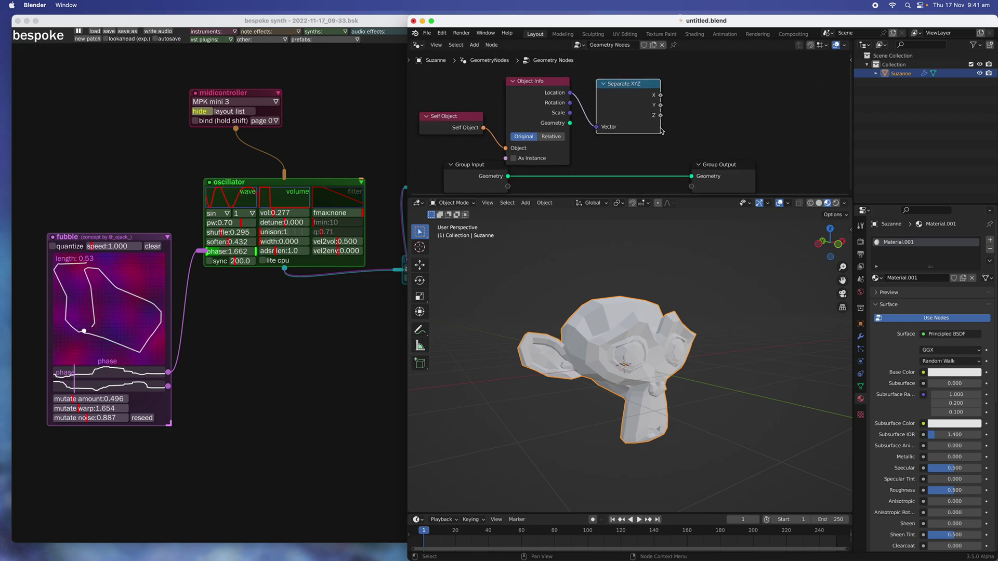
scroll(703, 141, "down", 1)
left_click_drag(703, 141, 701, 141)
middle_click_drag(653, 301, 646, 308)
left_click_drag(660, 126, 668, 123)
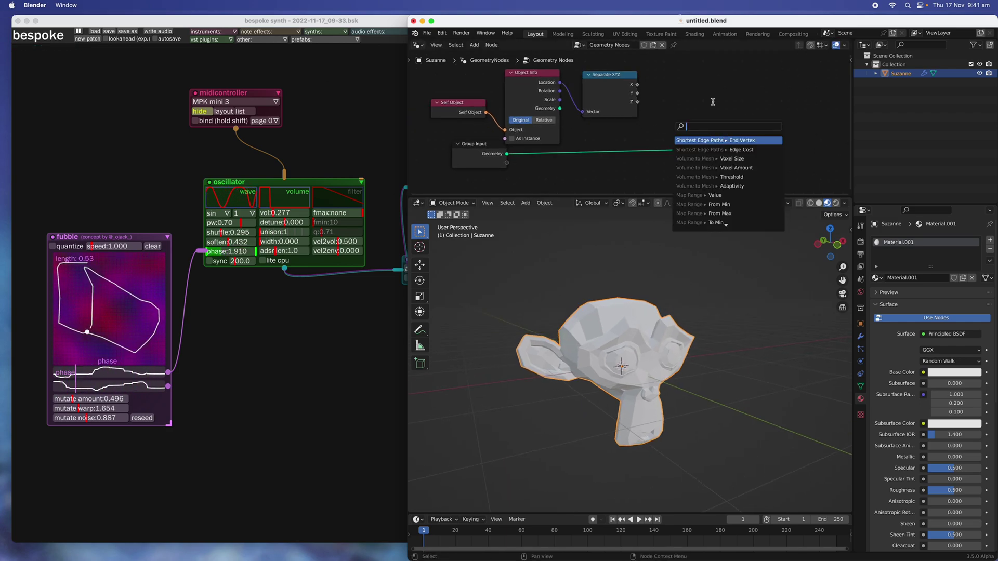
Step: Insert an Extrude Mesh node into the link between Group Input and Group Output, spacing the nodes apart
left_click_drag(719, 142, 746, 141)
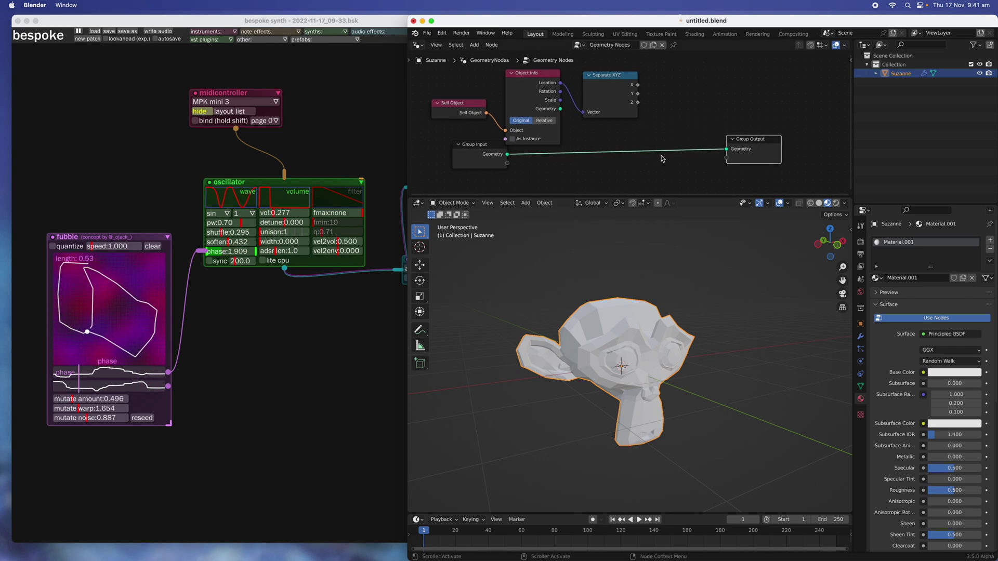
key("shift+a")
key("s")
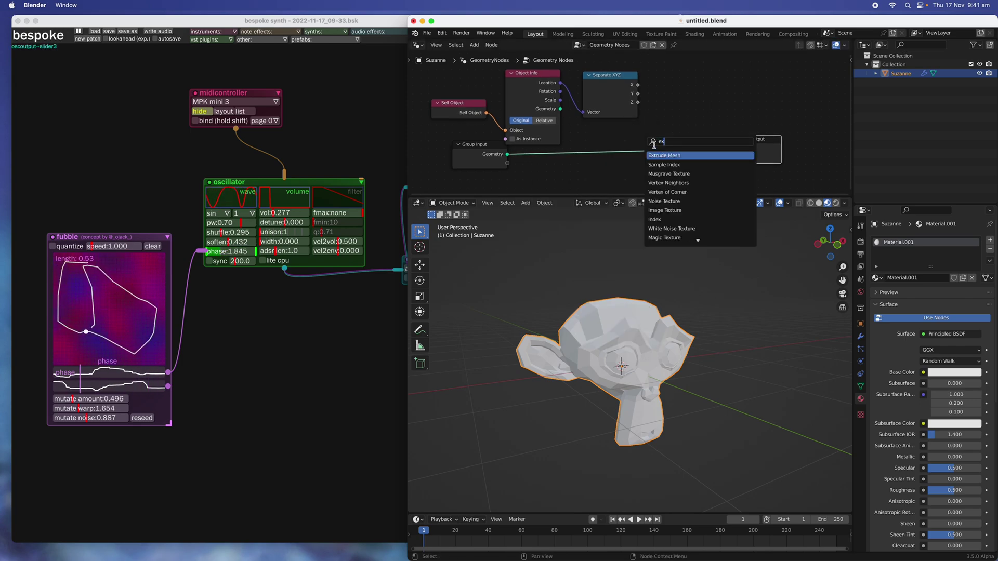
left_click(659, 155)
left_click(651, 103)
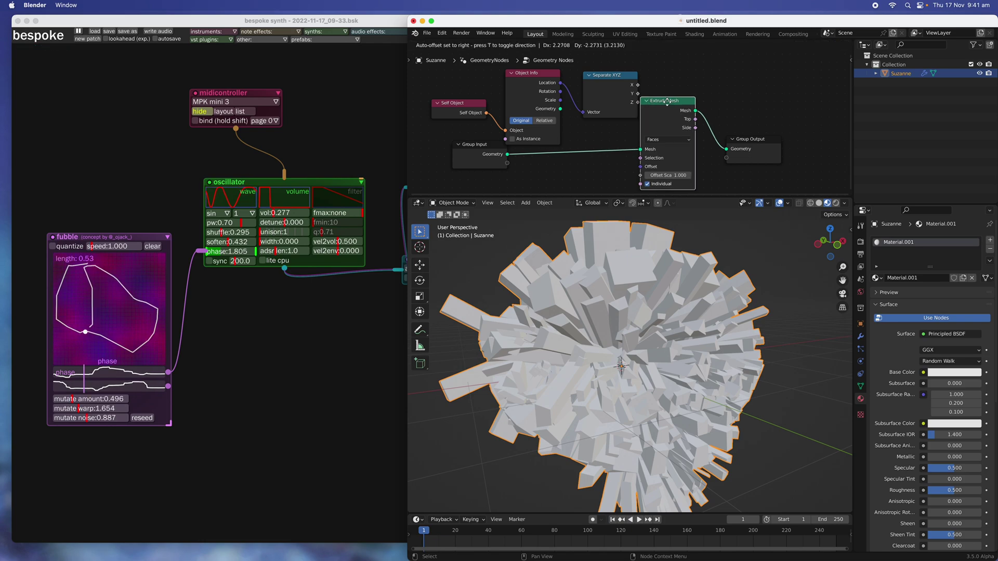
left_click_drag(663, 101, 680, 83)
left_click_drag(739, 139, 762, 129)
Step: Try an Extrude Mesh offset scale of 0.320, and drive Offset Scale with the Separate XYZ node's Z output
left_click_drag(685, 157, 657, 156, "shift")
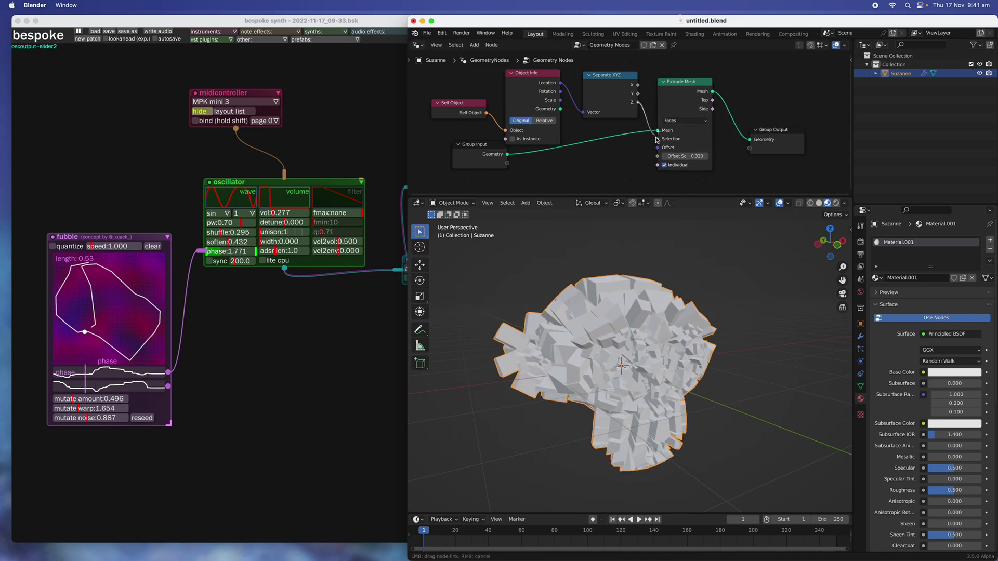
left_click_drag(659, 155, 656, 155)
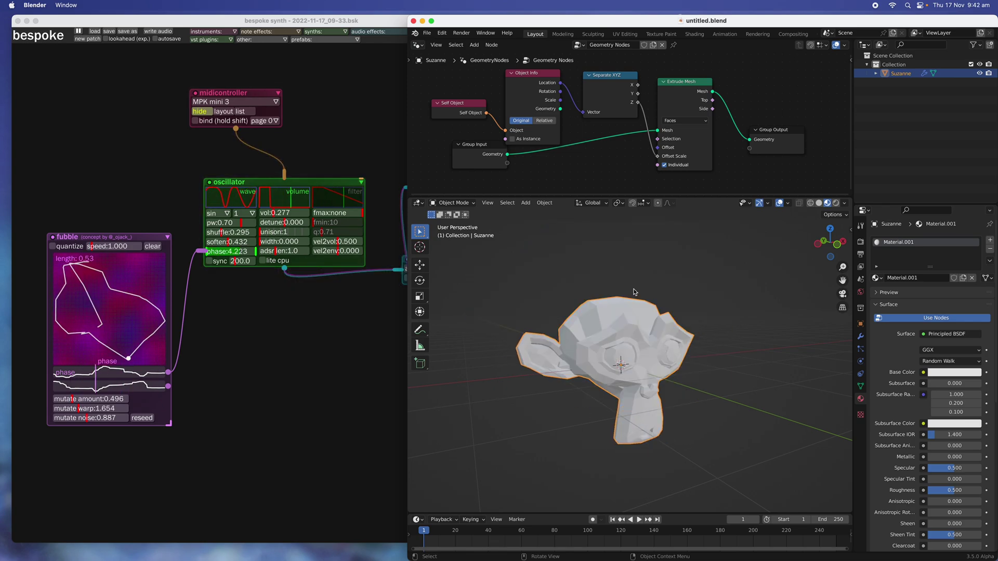
middle_click_drag(649, 292, 627, 292)
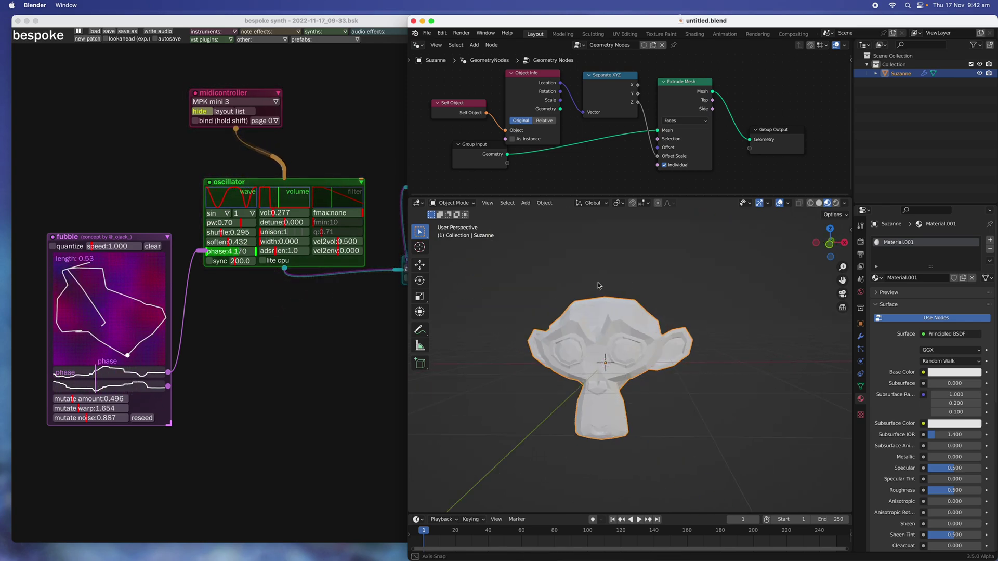
Step: Change the viewport to Solid shading and enable Cavity in its shading options
left_click(844, 203)
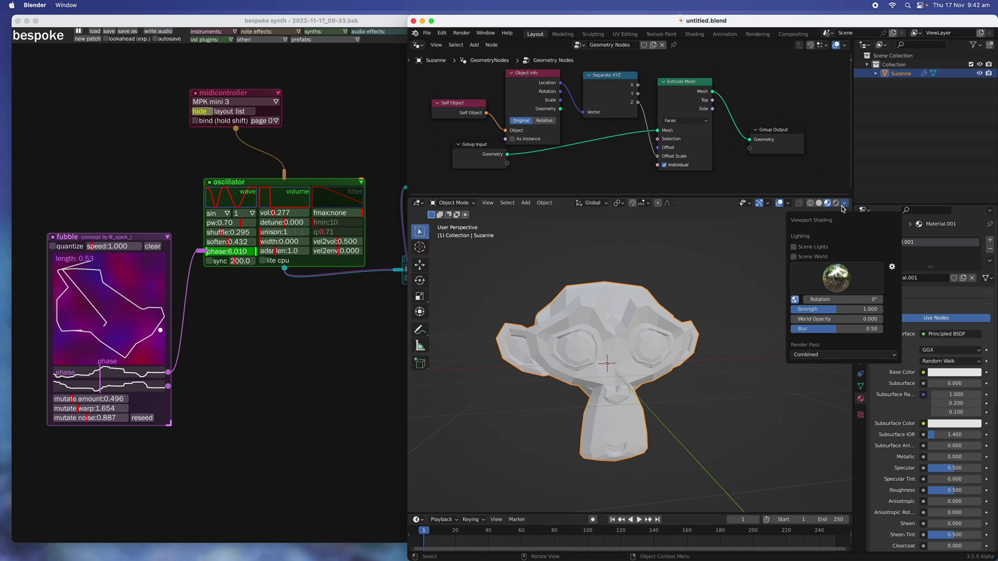
left_click(819, 204)
left_click(845, 204)
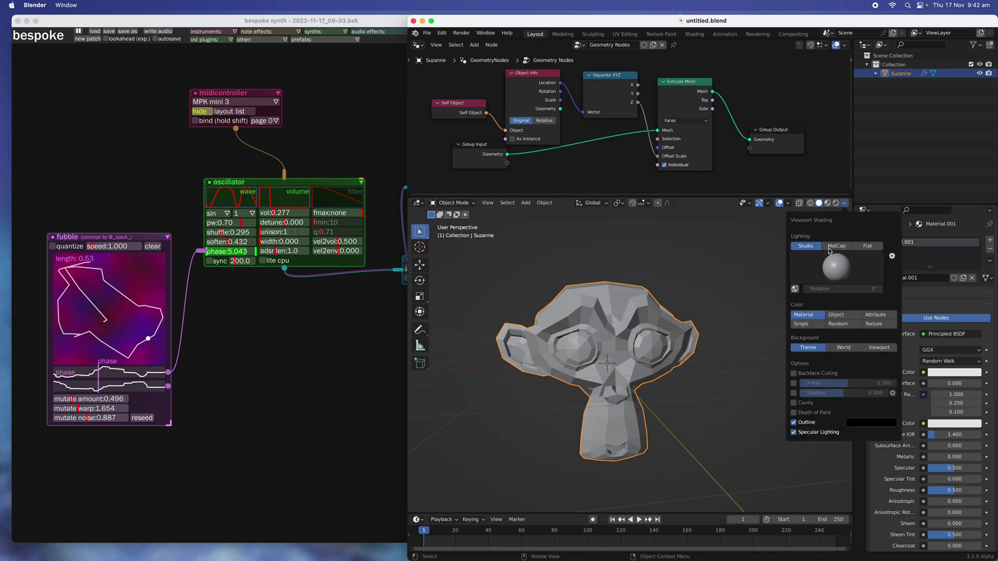
left_click(799, 404)
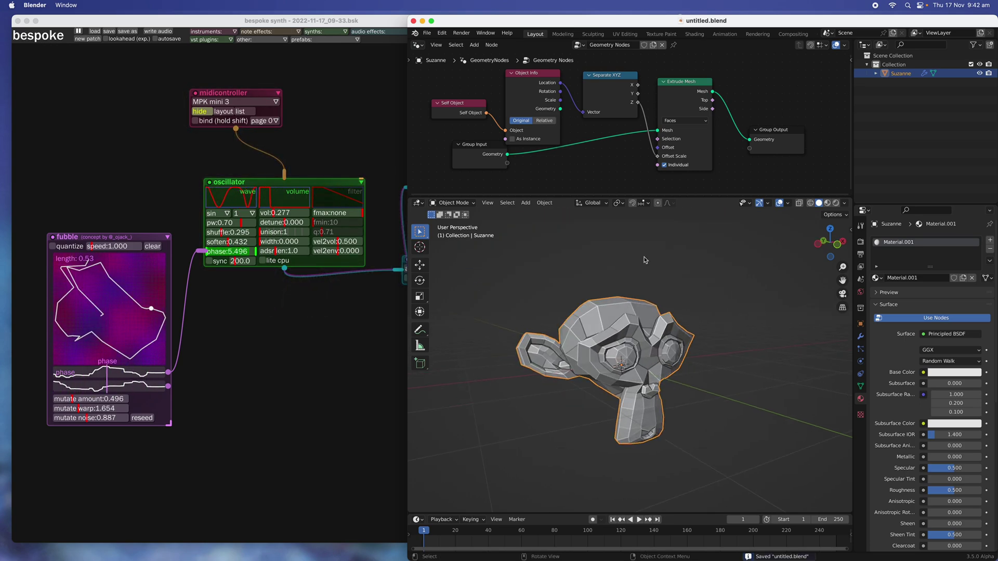
Step: Reposition the Extrude Mesh and Group Output nodes to leave more space after Separate XYZ
scroll(660, 159, "up", 3)
scroll(659, 159, "down", 3)
left_click_drag(659, 158, 676, 142)
left_click_drag(742, 131, 765, 124)
scroll(691, 117, "up", 1)
left_click_drag(659, 140, 670, 143)
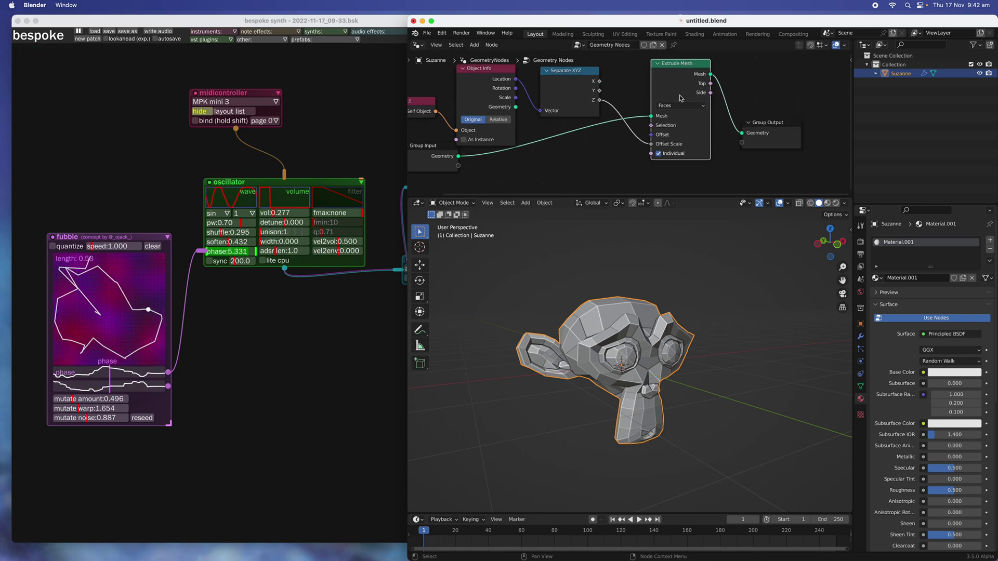
left_click_drag(680, 97, 672, 108)
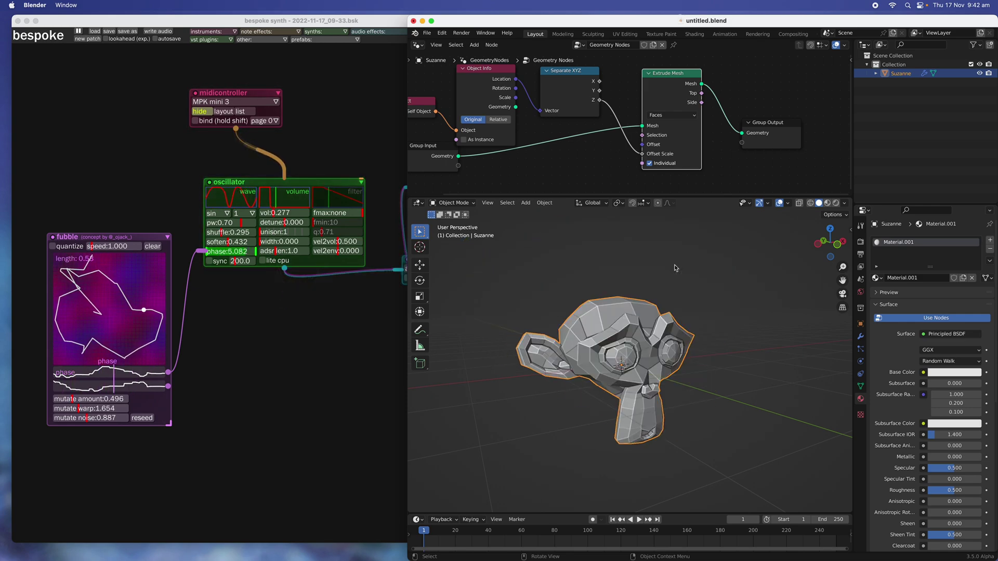
Step: Try the Extrude Mesh node's Vertices mode, and return it to Faces
left_click(663, 119)
left_click(661, 126)
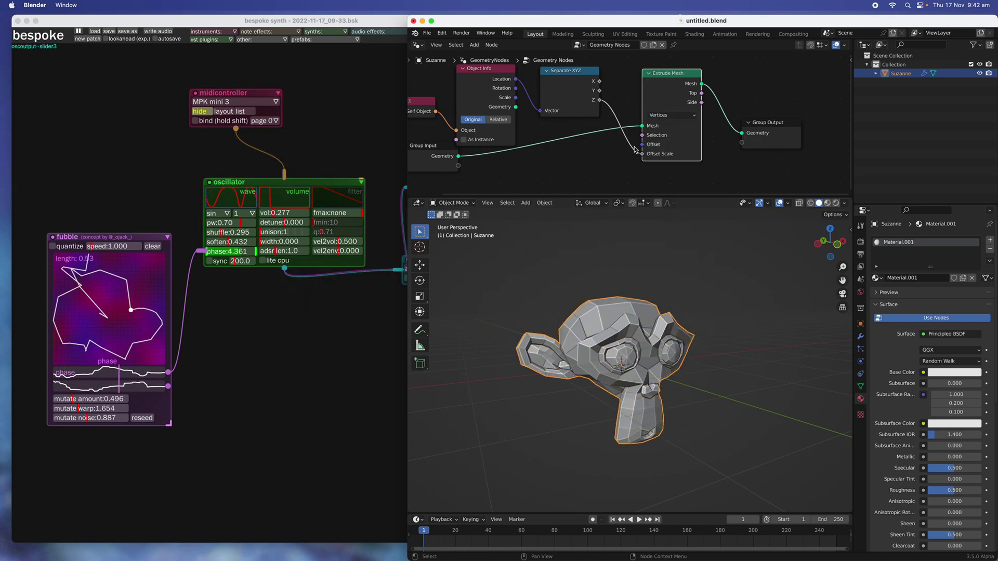
left_click(660, 115)
left_click(663, 134)
middle_click_drag(614, 343, 659, 347)
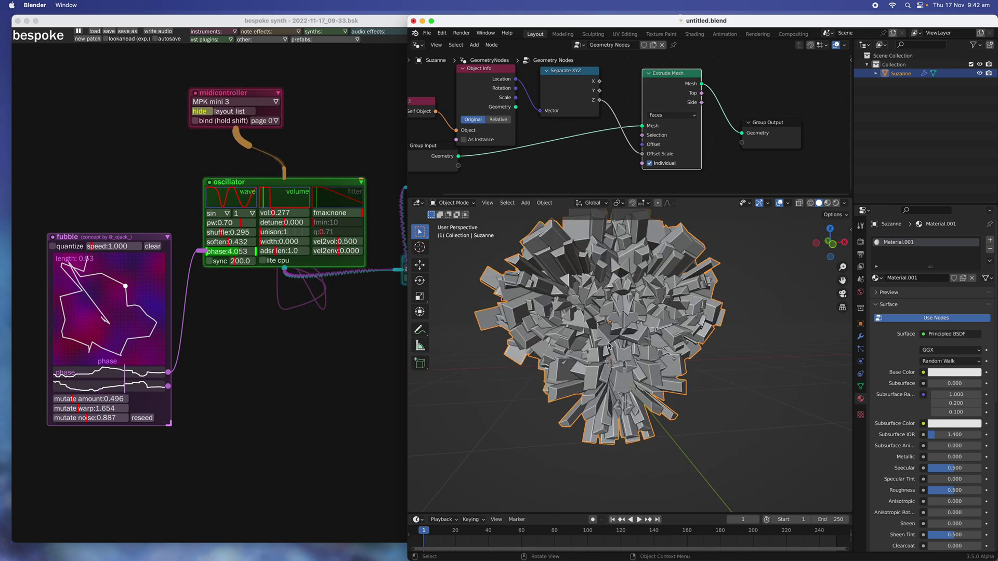
Step: Switch to Bespoke, redraw the fubble module's path as a looping curve, and patch its second output to the oscillator's shuffle
left_click(266, 342)
right_click_drag(274, 338, 229, 331)
left_click_drag(96, 289, 53, 311)
right_click_drag(47, 305, 70, 307)
mouse_move(71, 310)
left_mouse_down()
mouse_move(74, 298)
mouse_move(89, 312)
mouse_move(57, 307)
mouse_move(71, 266)
mouse_move(45, 278)
mouse_move(117, 283)
mouse_move(100, 328)
left_mouse_up()
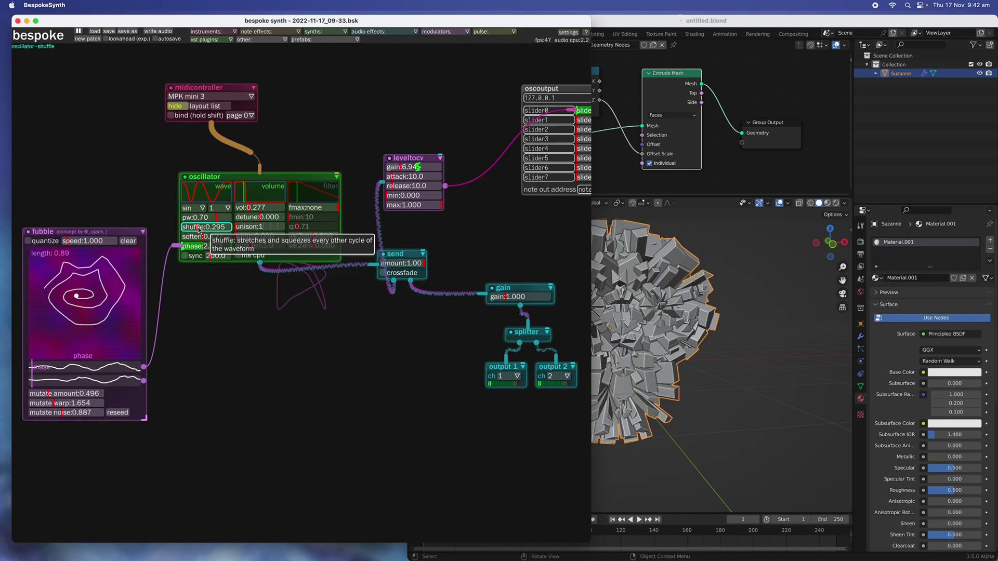
left_click_drag(144, 381, 181, 309)
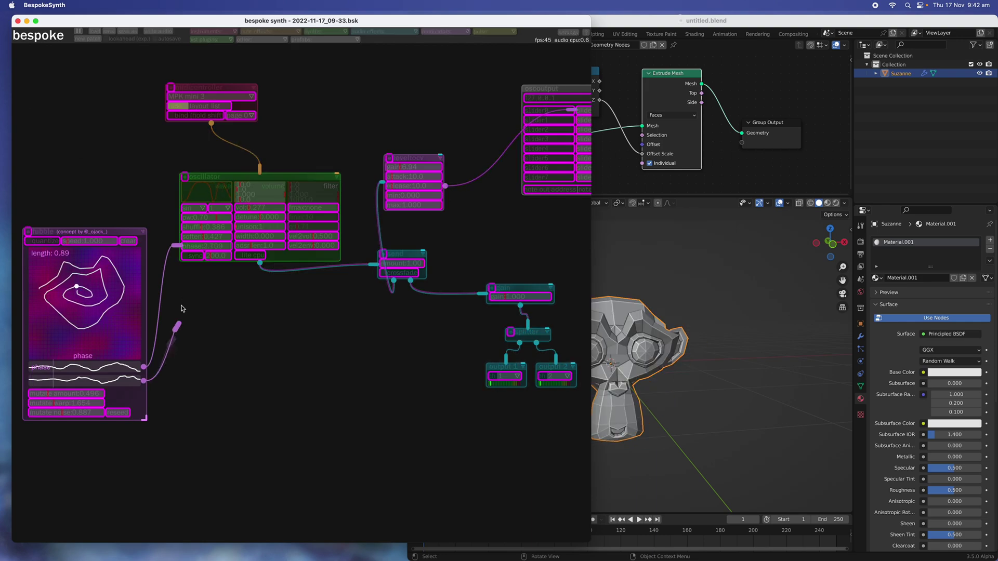
left_click_drag(177, 247, 185, 231)
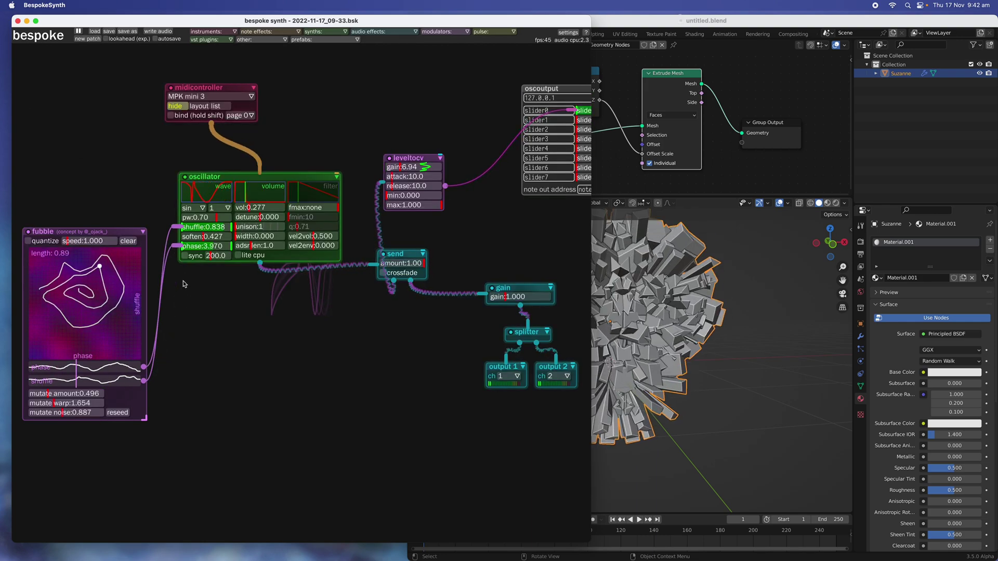
Step: Narrow the Bespoke window to uncover more of Blender's node tree and viewport
right_click_drag(332, 342, 287, 357)
scroll(314, 352, "down", 3)
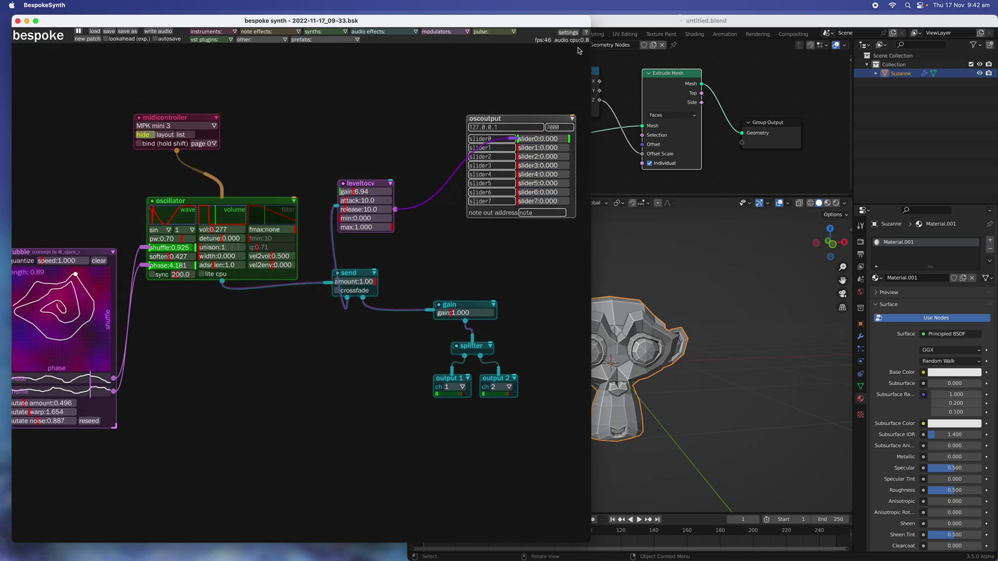
left_click_drag(590, 20, 454, 25)
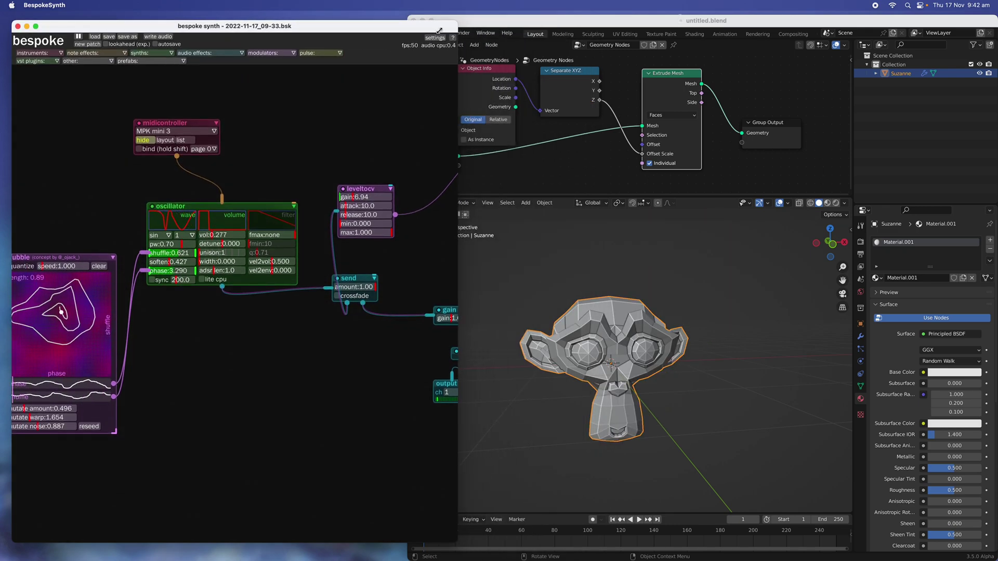
scroll(300, 208, "right", 5)
scroll(299, 207, "down", 1)
right_click_drag(348, 232, 354, 230)
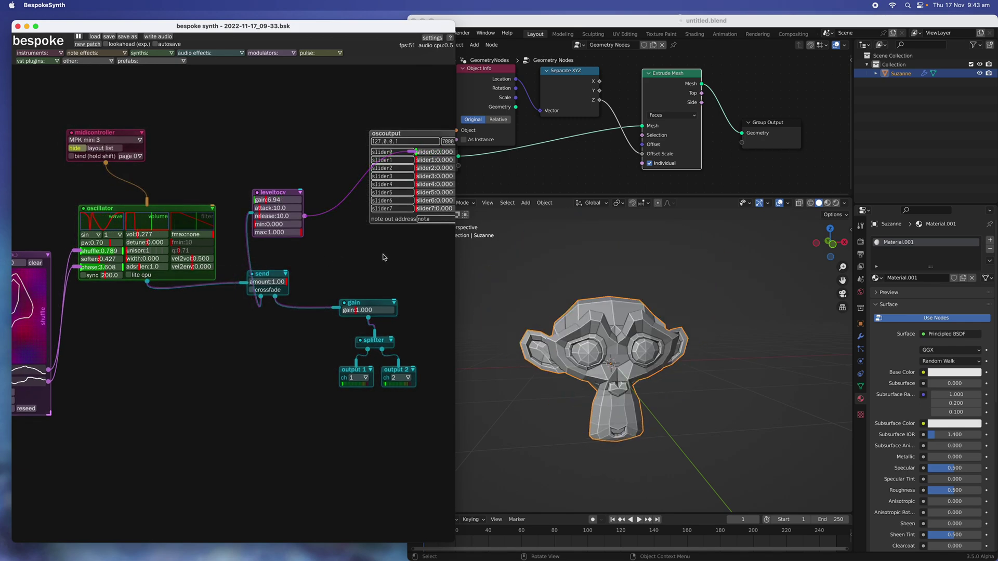
scroll(285, 243, "down", 3)
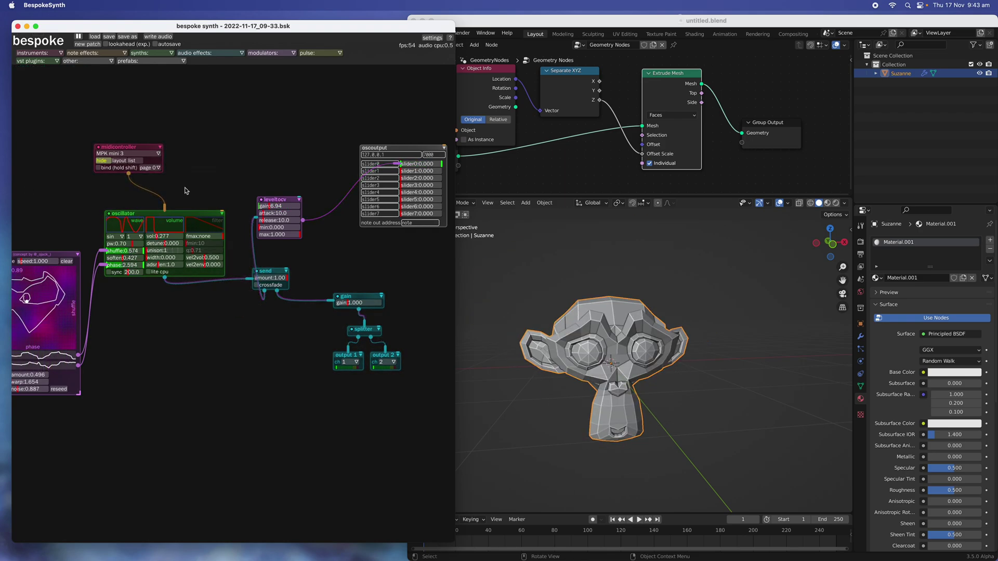
Step: Set the oscillator module's waveform to squ
right_click_drag(193, 148, 197, 145)
scroll(197, 145, "left", 1)
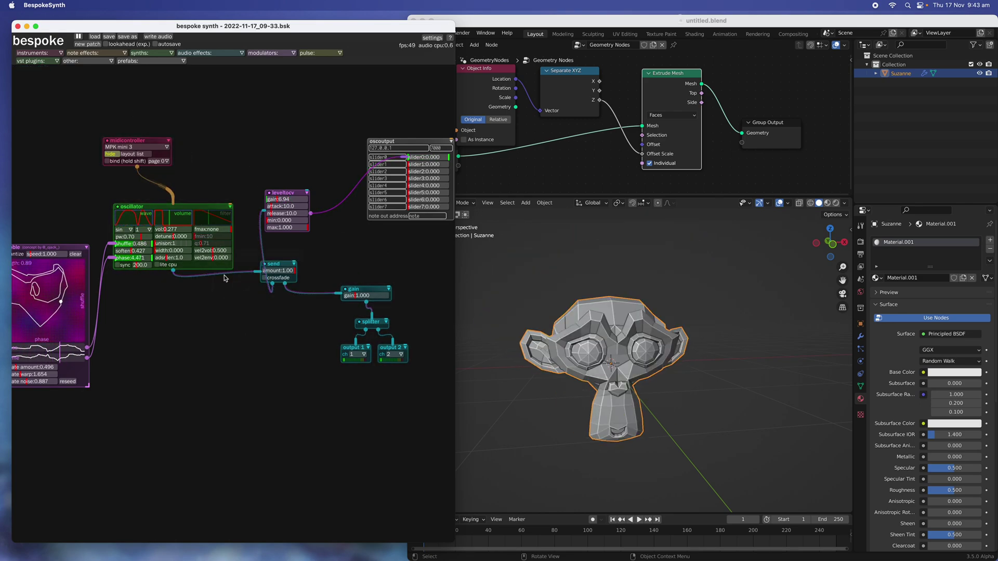
right_click_drag(233, 330, 234, 265)
scroll(234, 265, "up", 3)
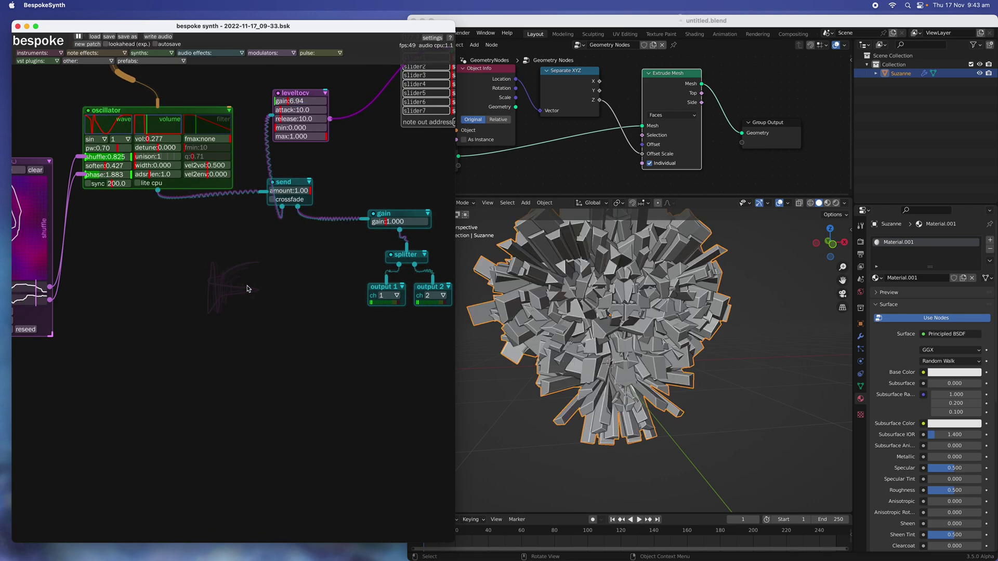
scroll(230, 290, "down", 2)
scroll(230, 290, "up", 2)
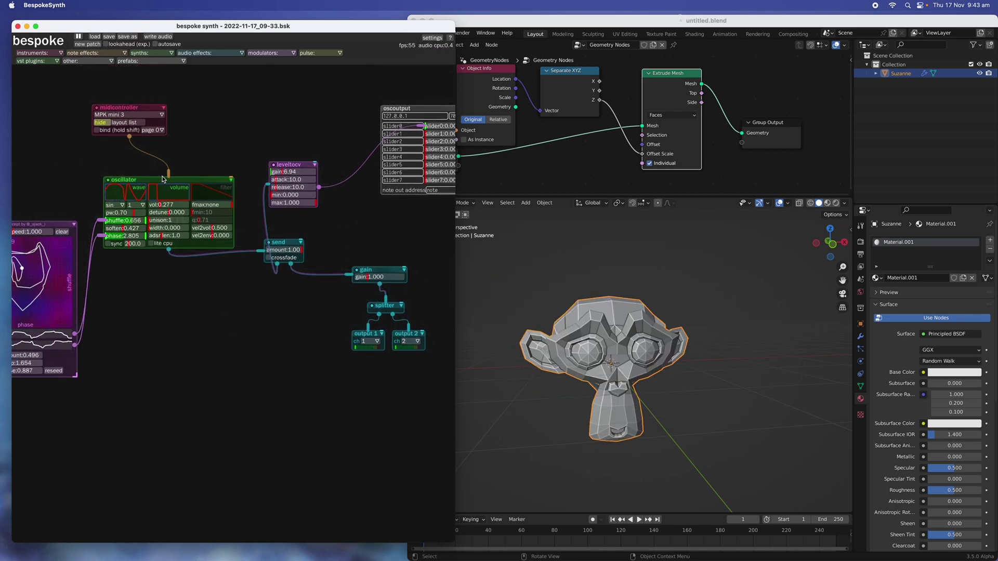
left_click_drag(163, 179, 162, 182)
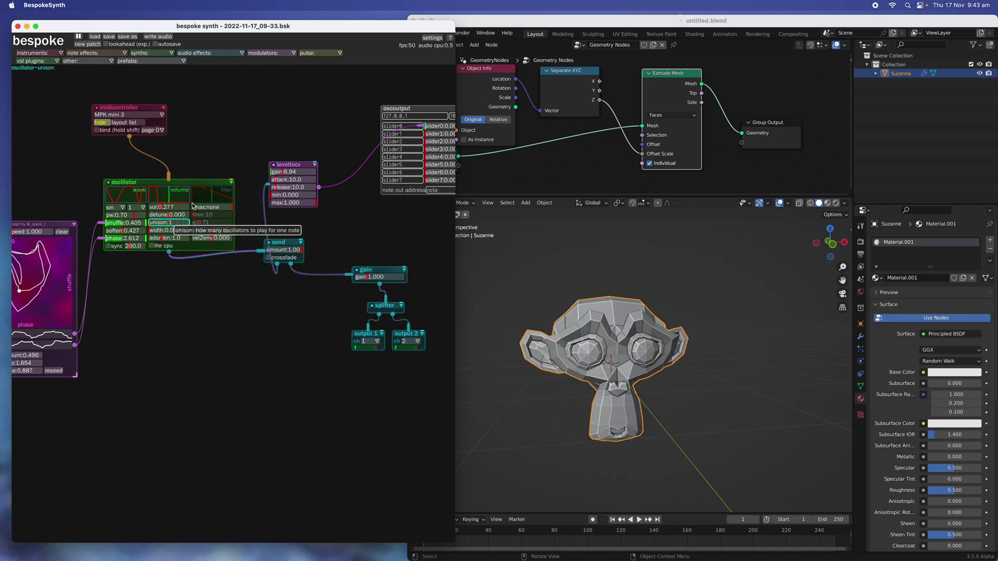
left_click(115, 207)
left_click(115, 207)
left_click(116, 223)
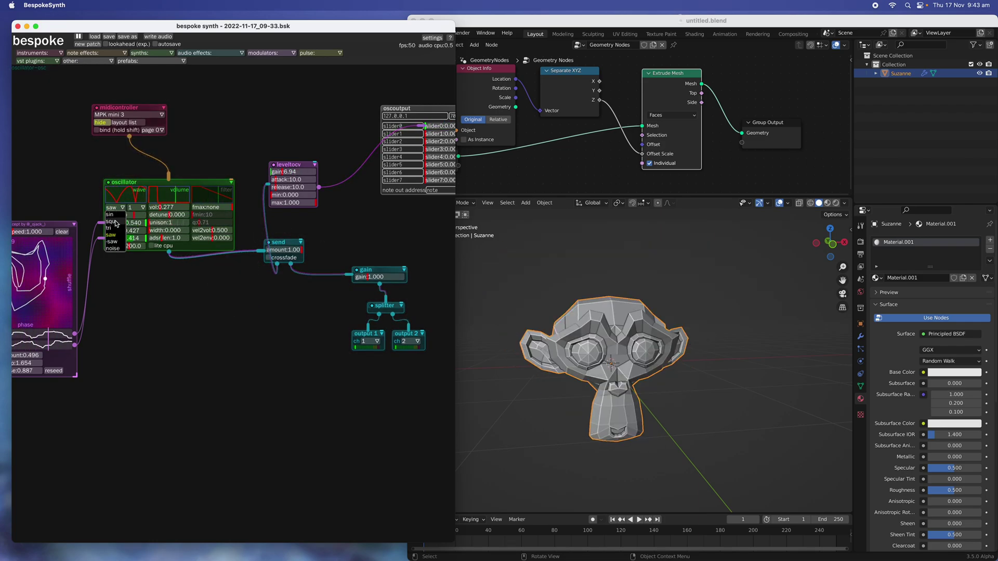
Step: Set the oscillator's vol to 0.330, detune to -0.012, width to 0.409, fmax to 1094 and fmin to 1590
left_click(163, 208)
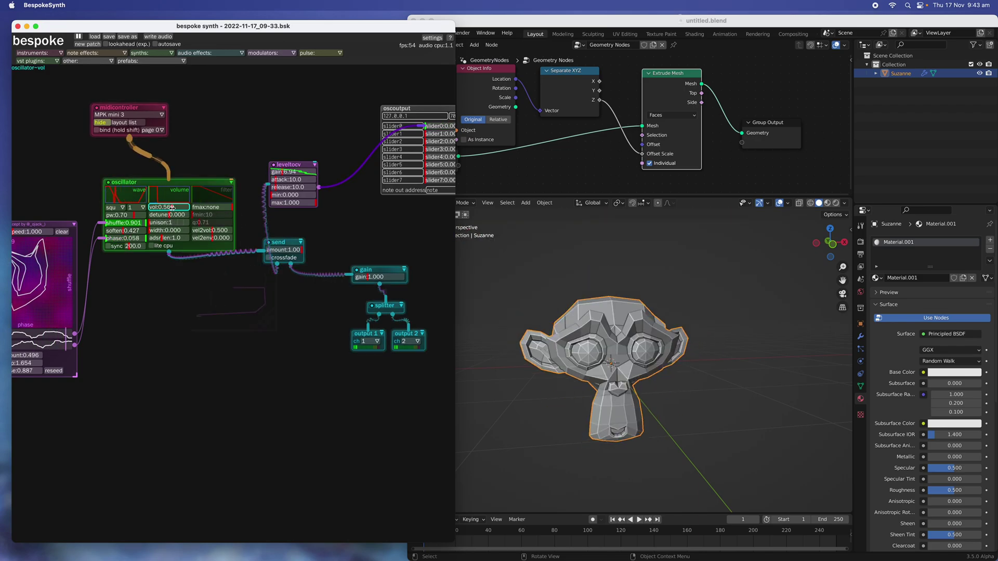
left_click(167, 215)
scroll(167, 215, "down", 2)
scroll(167, 230, "up", 5)
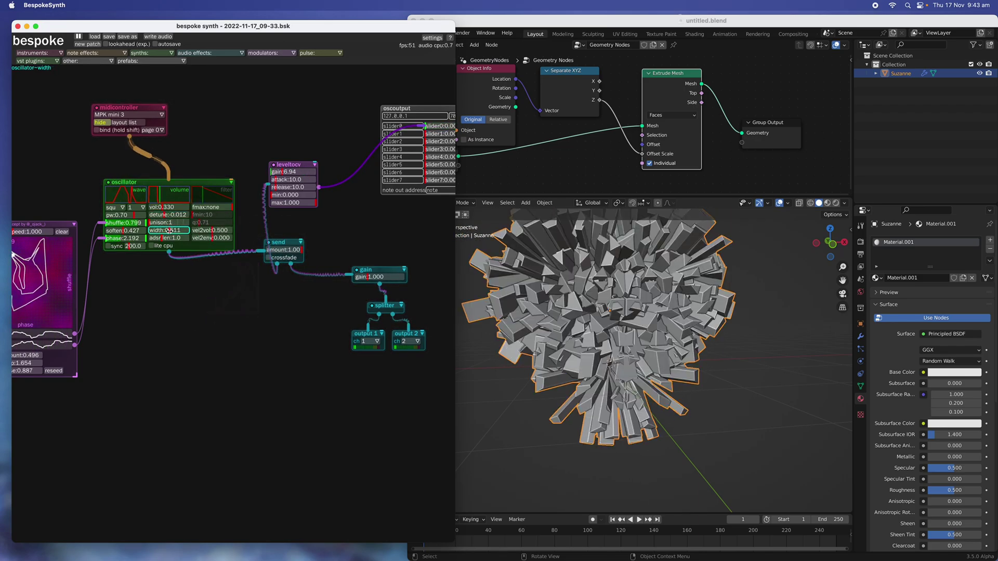
scroll(167, 238, "up", 3)
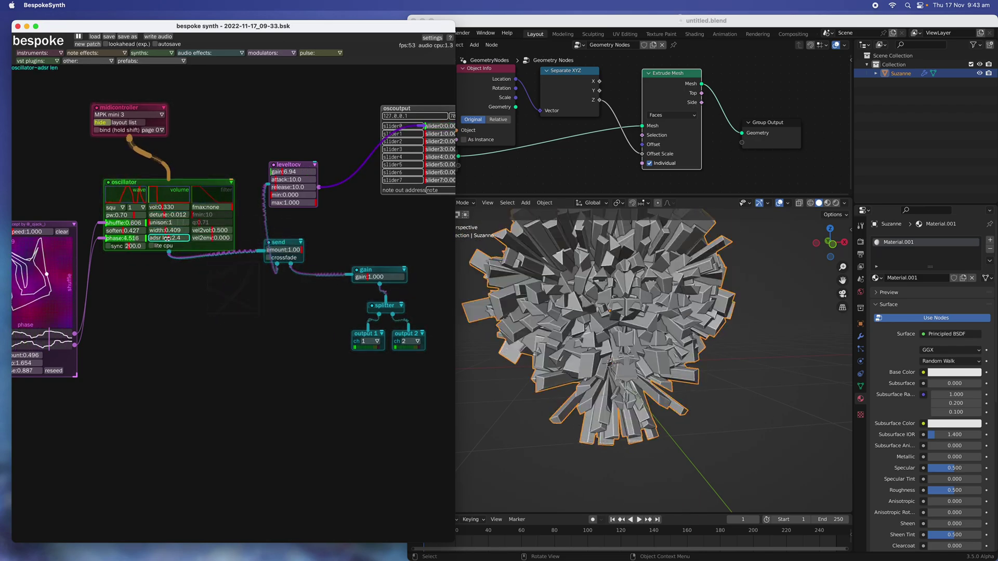
left_click(212, 207)
left_click(203, 215)
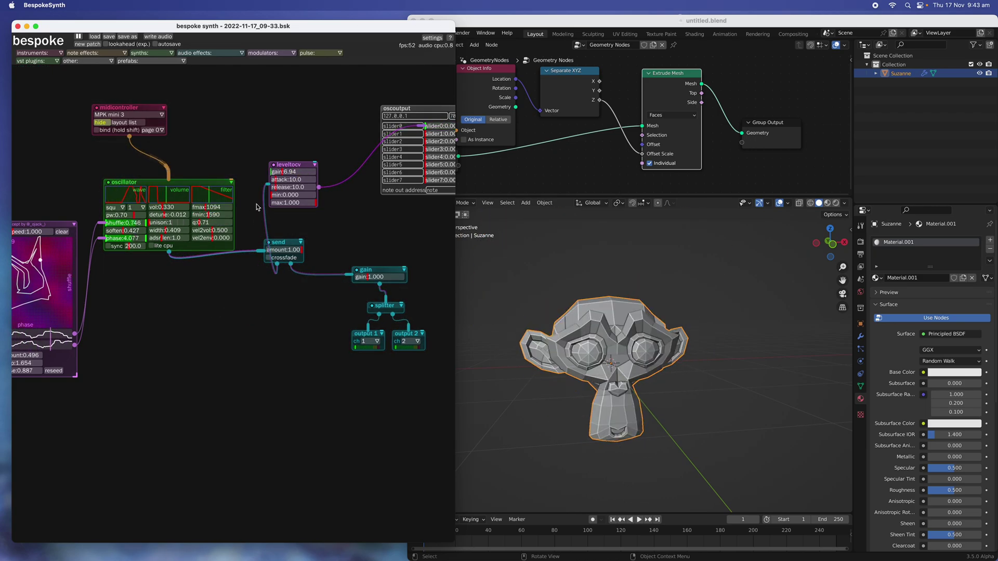
Step: Reposition the leveltocv module farther above send, and try a max of 0.969 before returning it to 1.000
left_click_drag(283, 163, 307, 150)
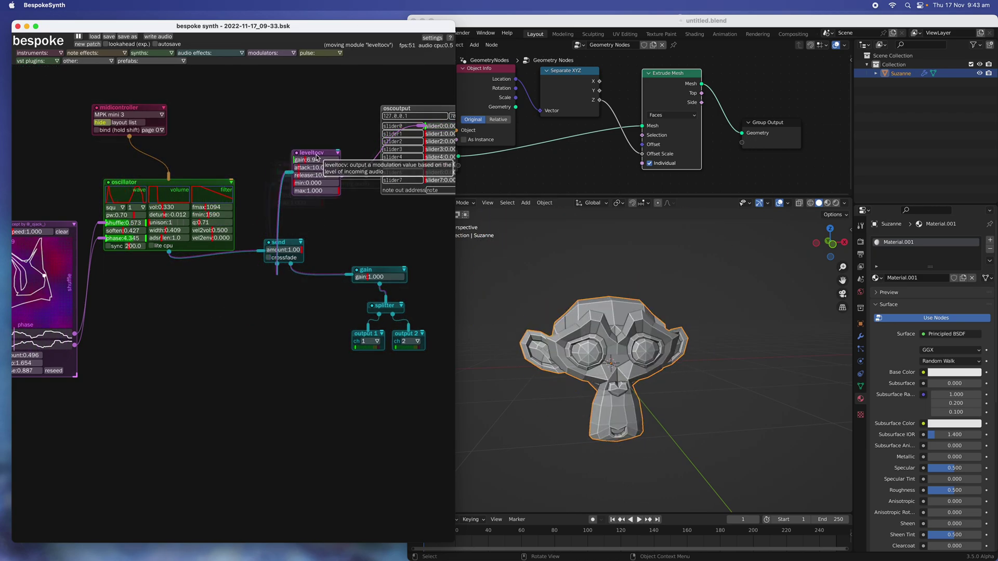
left_click(322, 191)
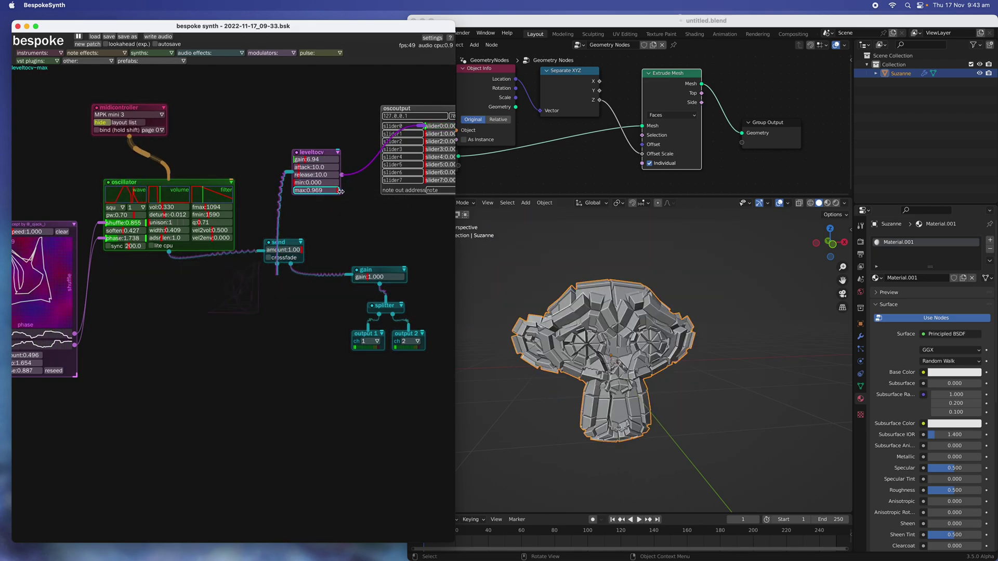
left_click(305, 191)
right_click_drag(330, 223, 230, 255)
scroll(255, 244, "up", 3)
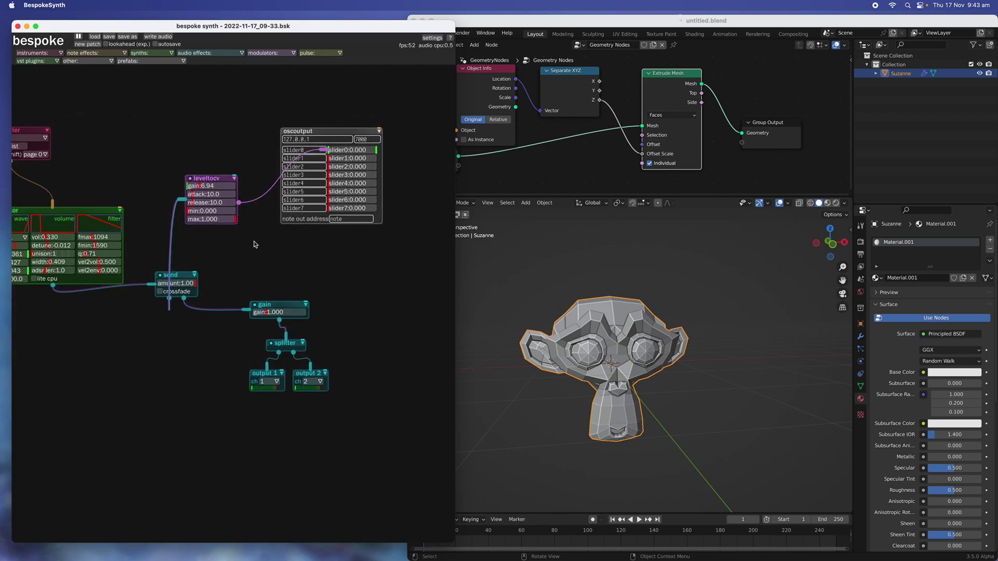
left_click_drag(207, 172, 227, 160)
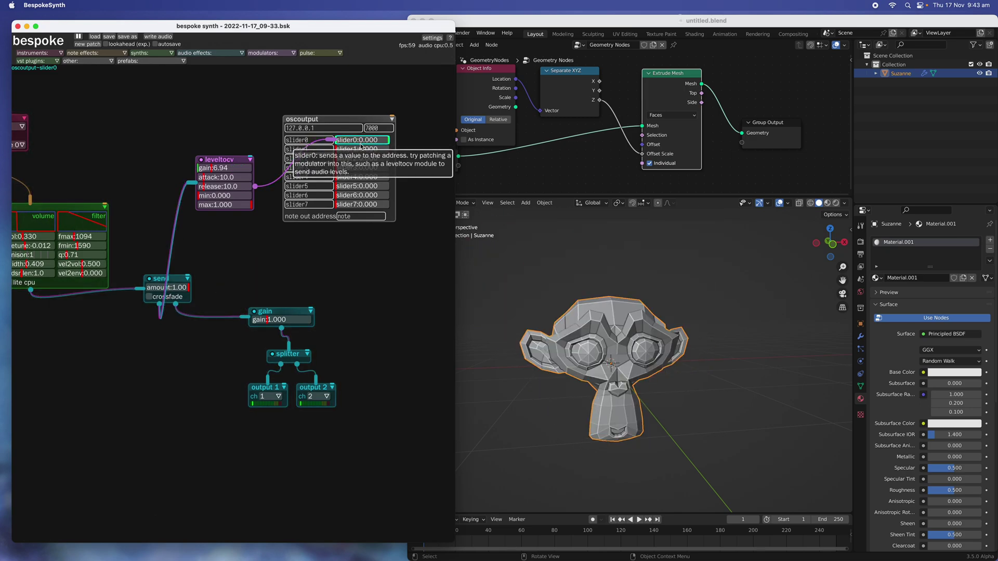
mouse_move(372, 142)
left_mouse_down()
mouse_move(408, 144)
mouse_move(358, 143)
mouse_move(395, 141)
left_mouse_up()
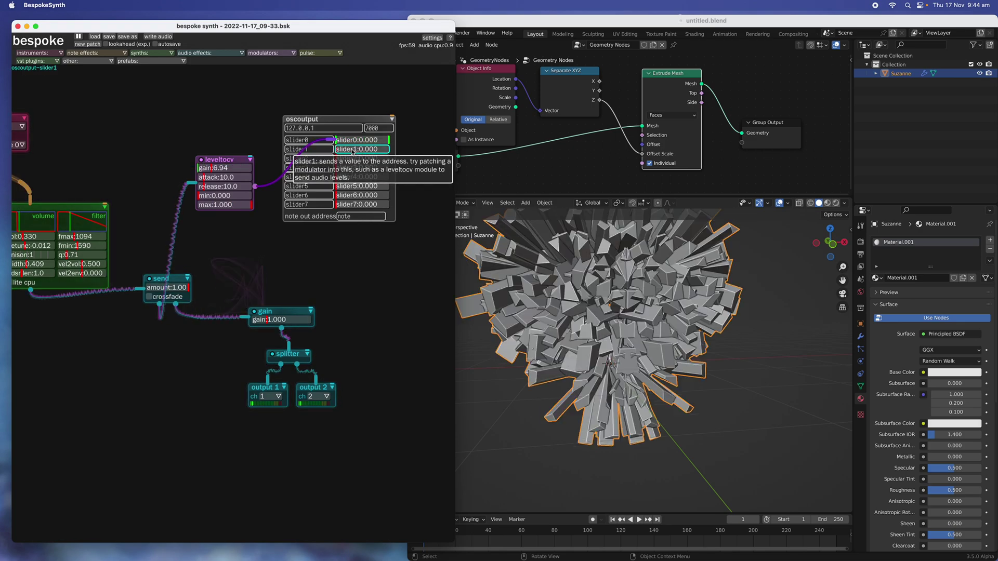
Step: Fit Suzanne and the complete Geometry Nodes tree in Blender's editors, and save the Bespoke patch
scroll(600, 367, "down", 2)
middle_click_drag(599, 367, 619, 362)
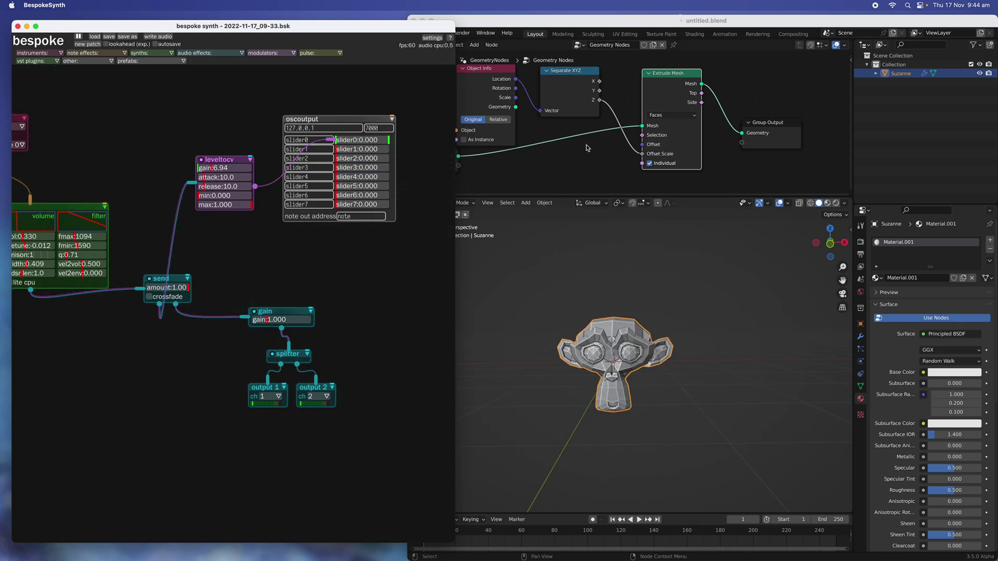
scroll(590, 153, "down", 3)
scroll(616, 171, "up", 2)
key("super+s")
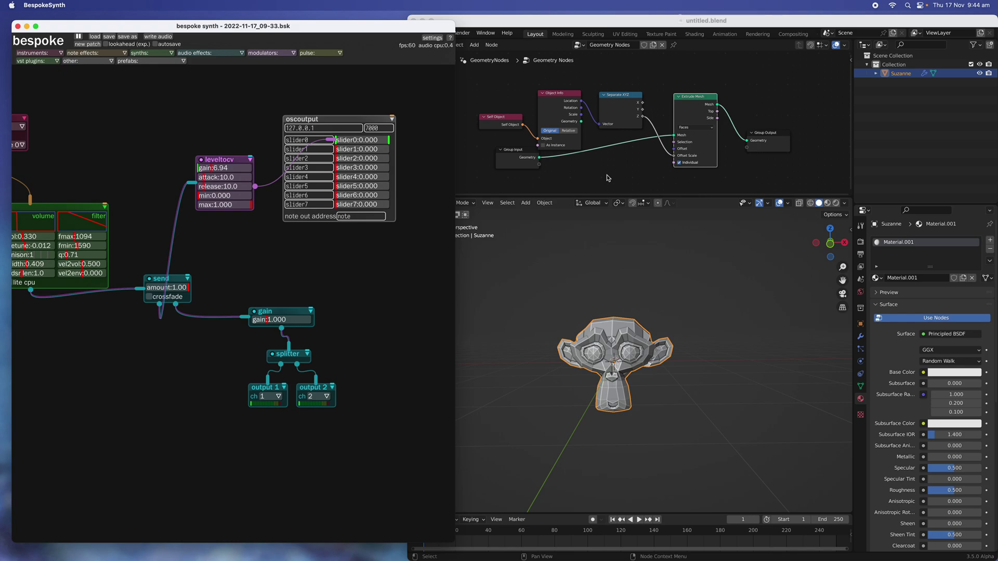
Step: Examine how Suzanne's extrusion reacts to the oscillator level from several angles, and review the leveltocv and oscoutput patching
middle_click_drag(665, 276, 677, 279)
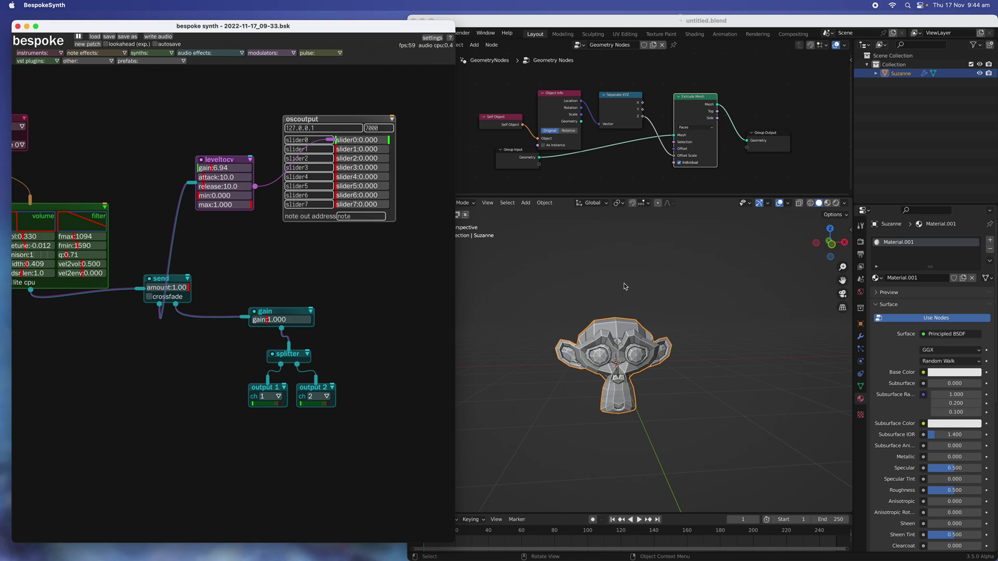
scroll(609, 287, "left", 1)
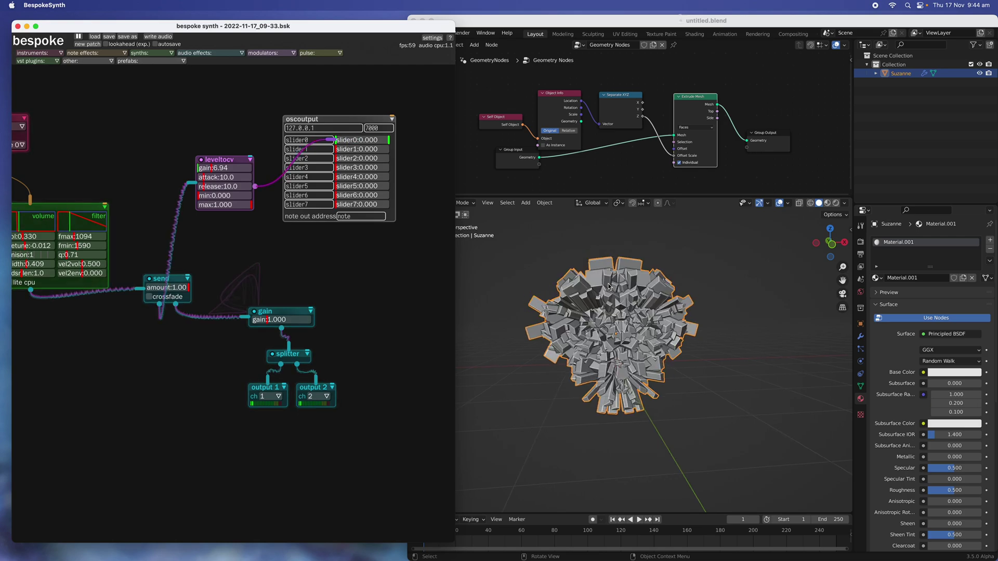
scroll(608, 287, "left", 2)
right_click_drag(333, 288, 356, 284)
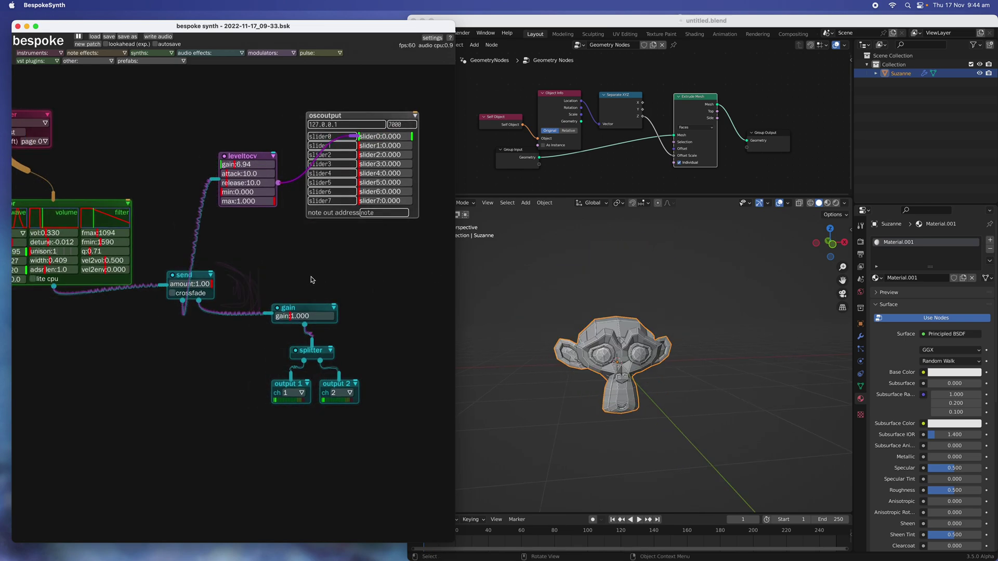
right_click_drag(281, 172, 237, 216)
scroll(237, 217, "up", 2)
scroll(252, 163, "down", 5)
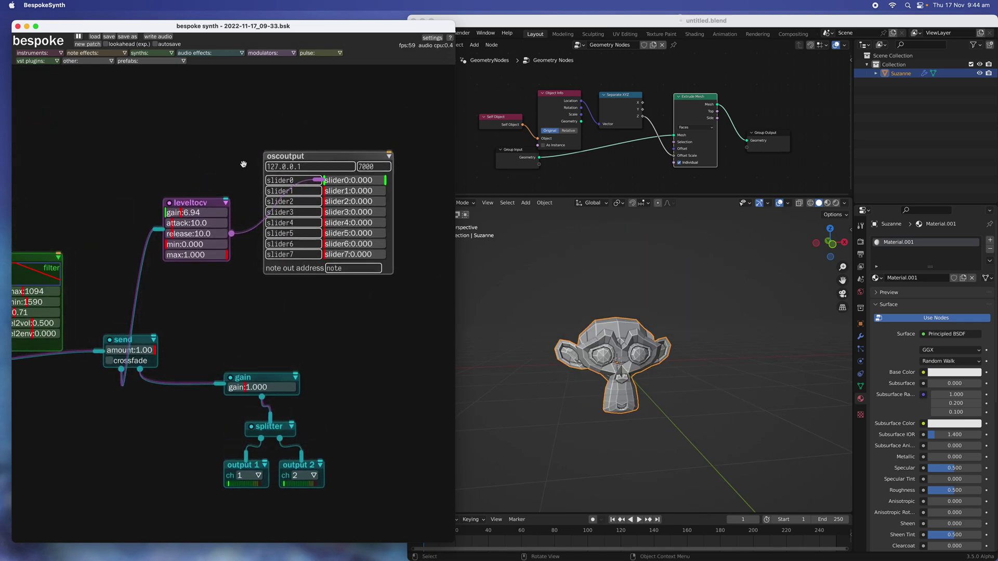
scroll(234, 146, "down", 1)
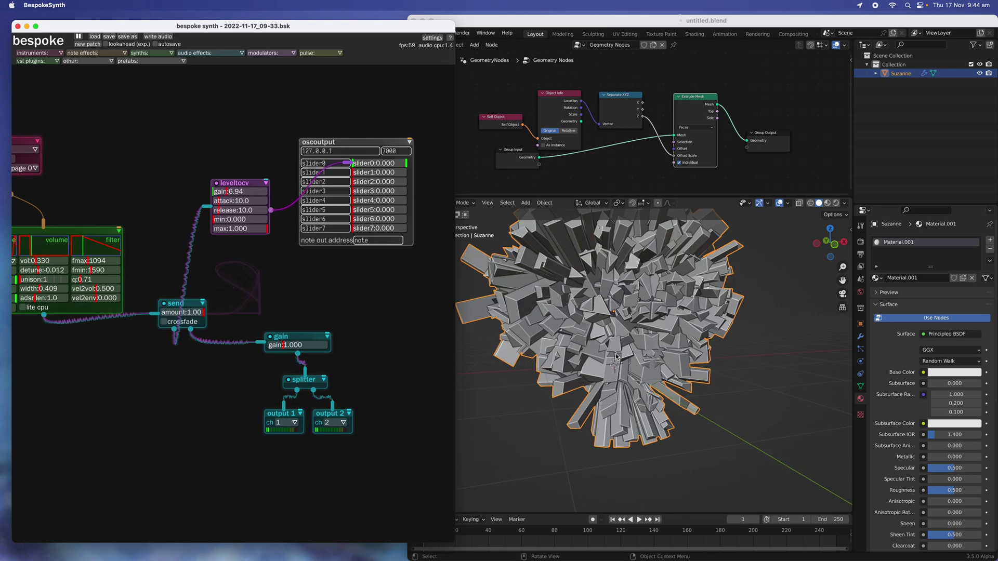
scroll(616, 356, "left", 5)
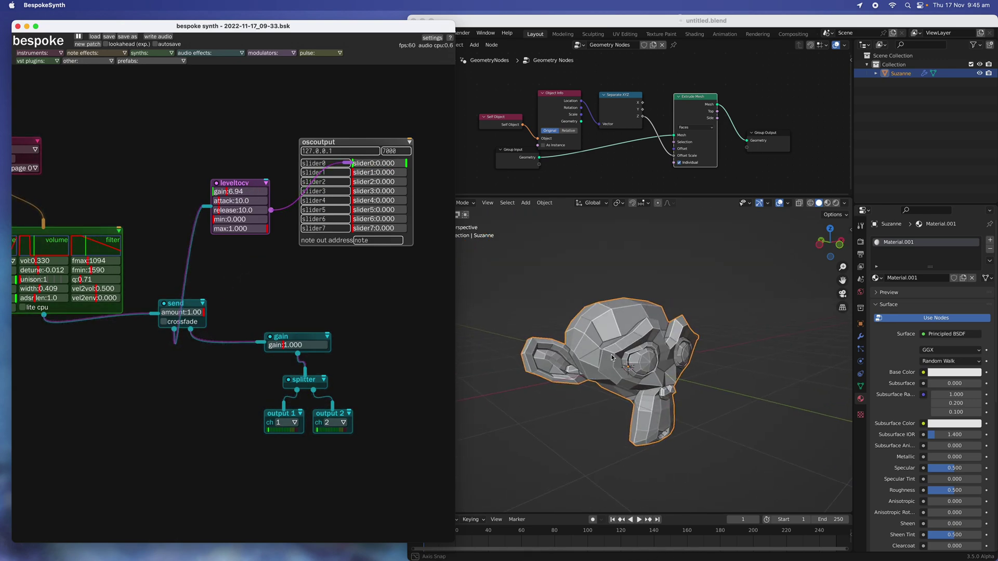
scroll(603, 353, "right", 3)
scroll(326, 131, "down", 4)
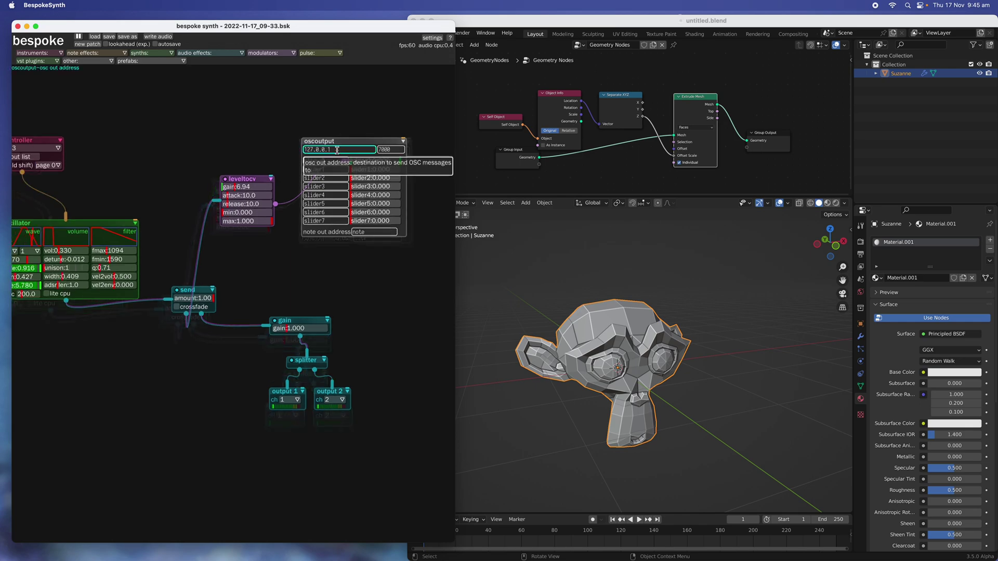
Step: Narrow the Bespoke window further so that it no longer overlaps Blender
right_click_drag(326, 130, 401, 94)
scroll(403, 85, "down", 3)
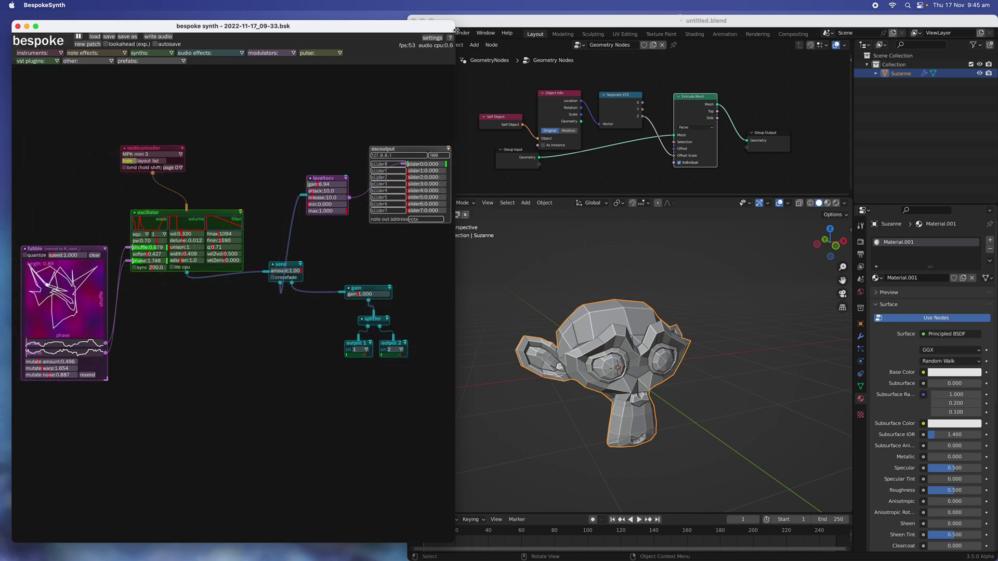
left_click_drag(454, 24, 400, 19)
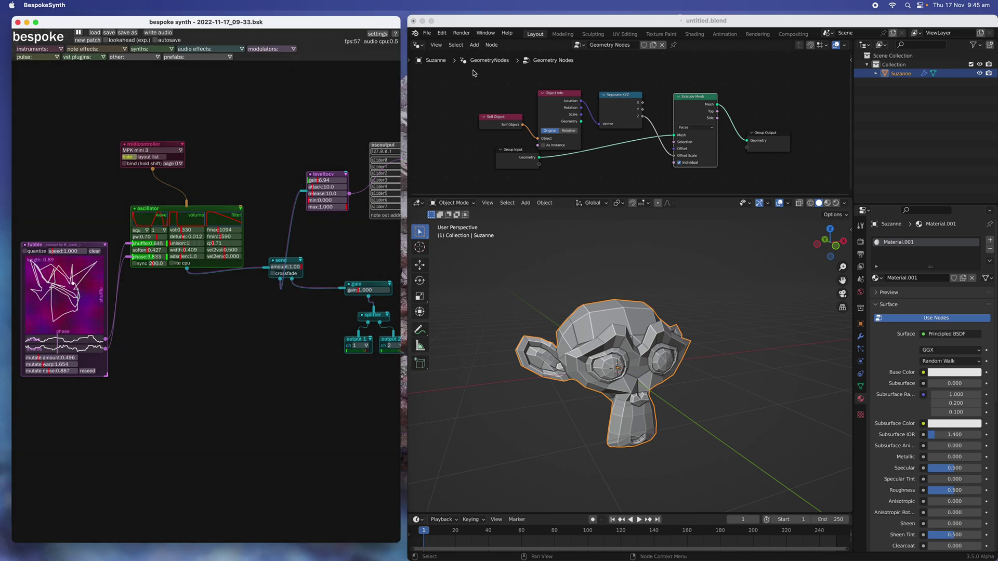
Step: Check Suzanne's audio-driven extrusion from another angle, and save the Bespoke patch 2022-11-17_09-33.bsk
scroll(586, 285, "down", 3)
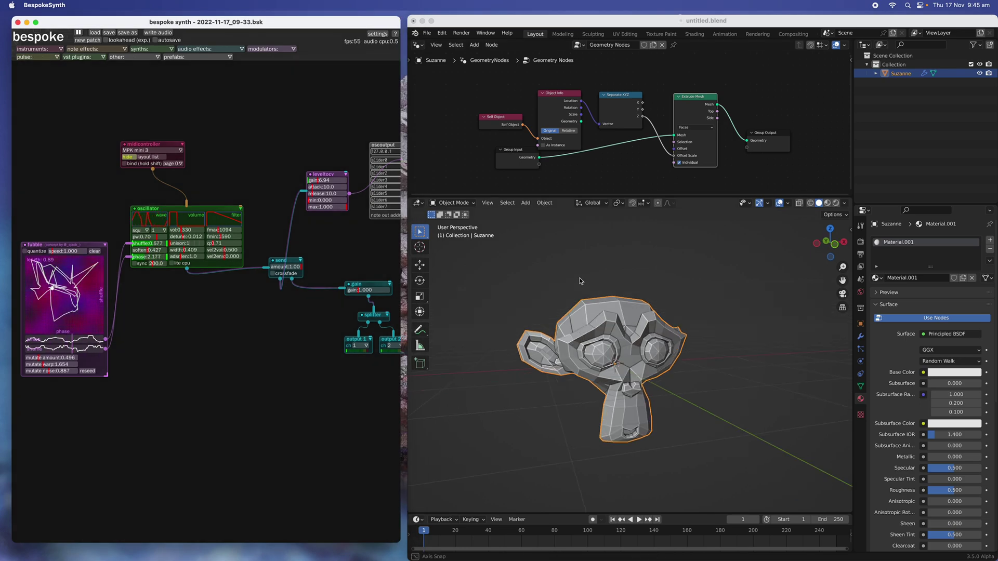
scroll(381, 310, "down", 1)
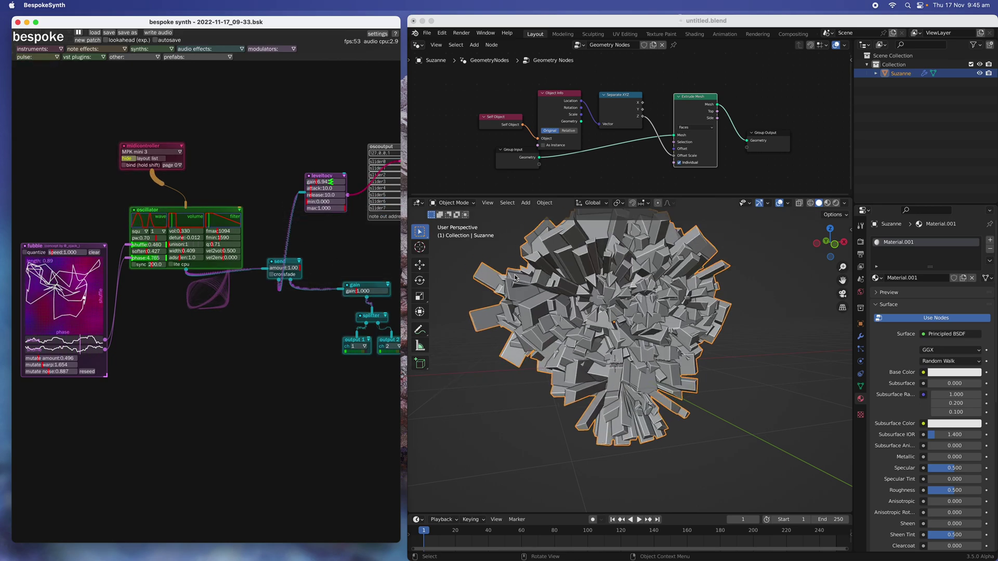
middle_click_drag(517, 274, 665, 287)
key("super+s")
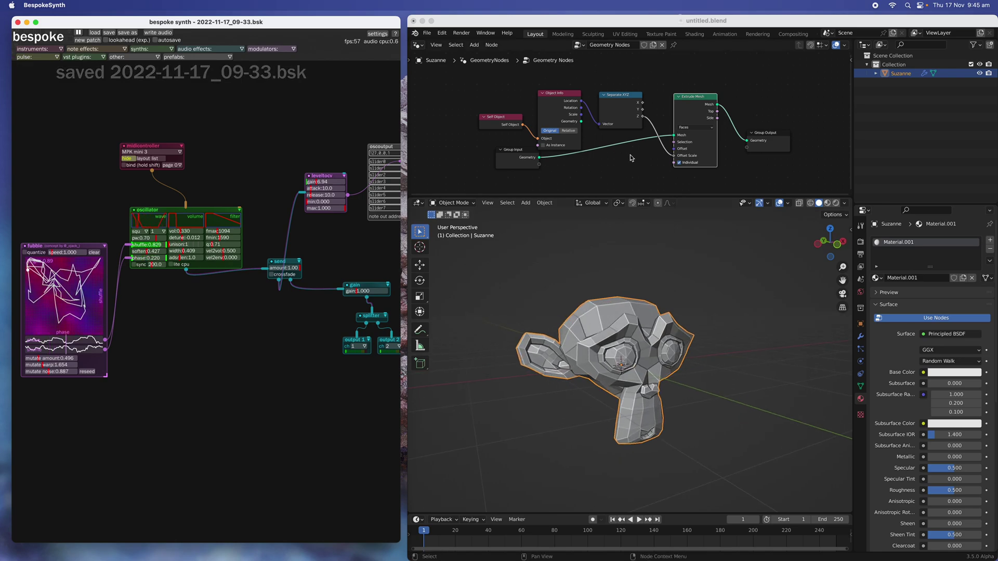
Step: Examine the finished Geometry Nodes tree, the Bespoke patch, and Suzanne's mesh from the side and front
scroll(638, 140, "up", 3)
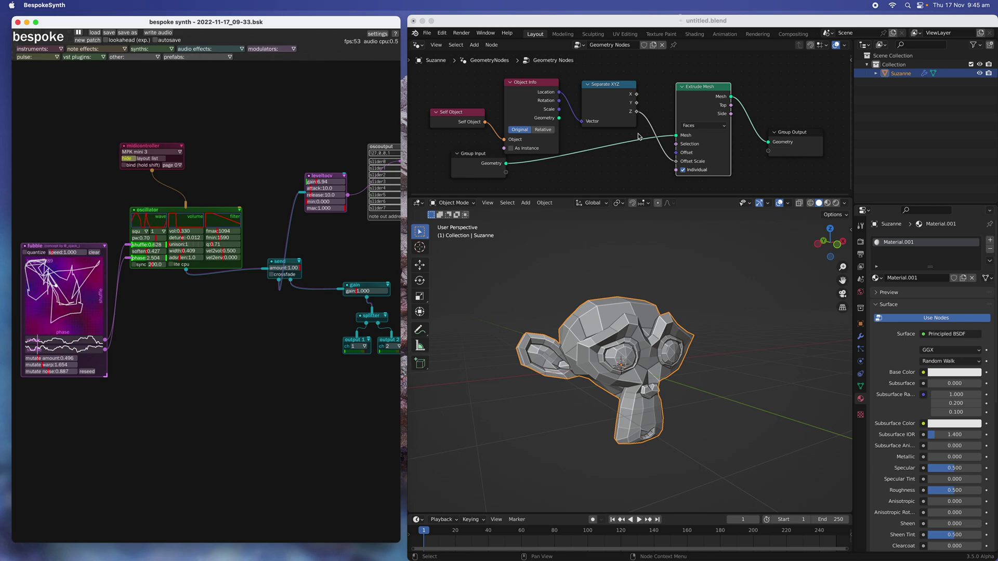
scroll(298, 156, "right", 5)
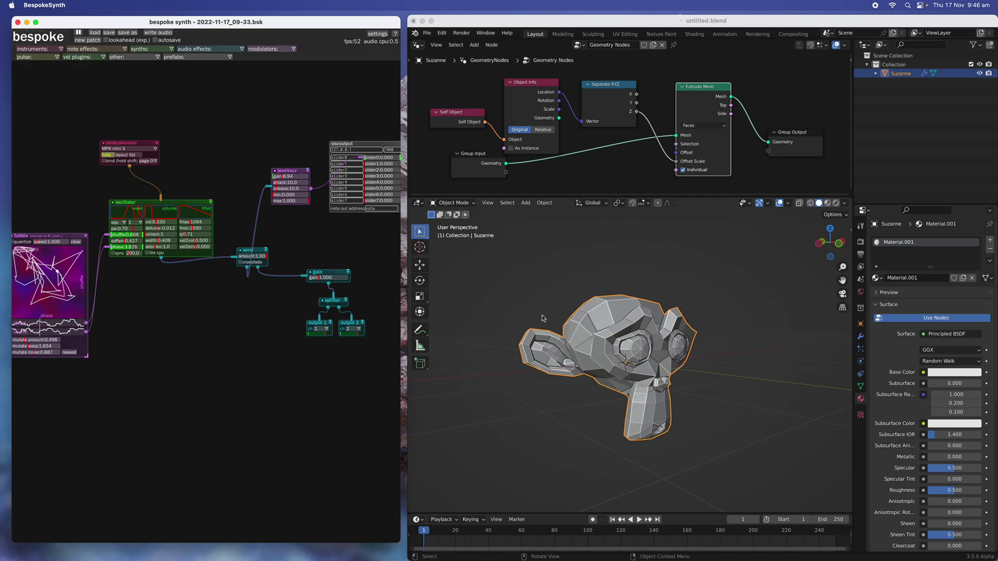
scroll(525, 340, "up", 4)
scroll(525, 339, "down", 2)
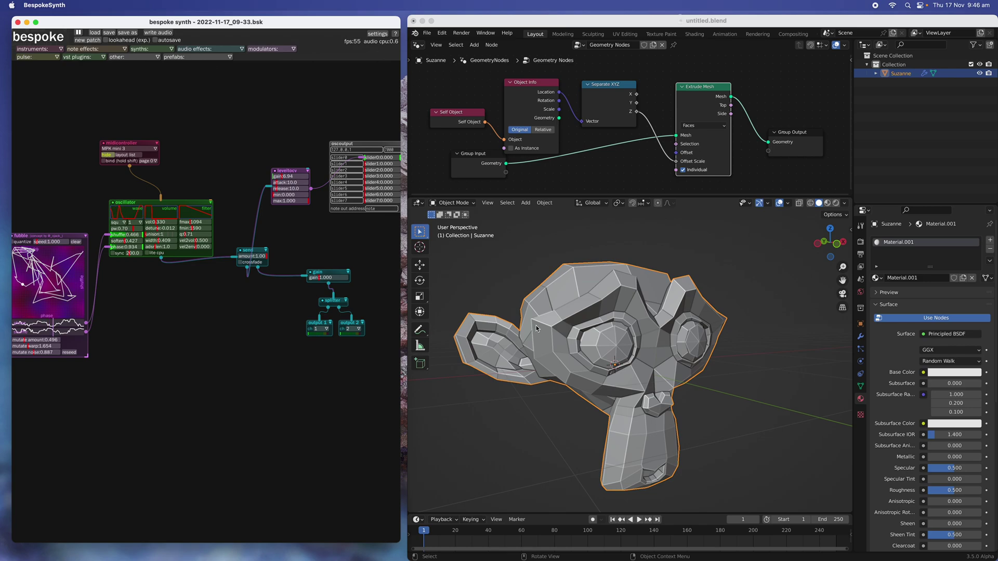
scroll(526, 338, "down", 5)
scroll(520, 331, "right", 6)
scroll(523, 329, "left", 5)
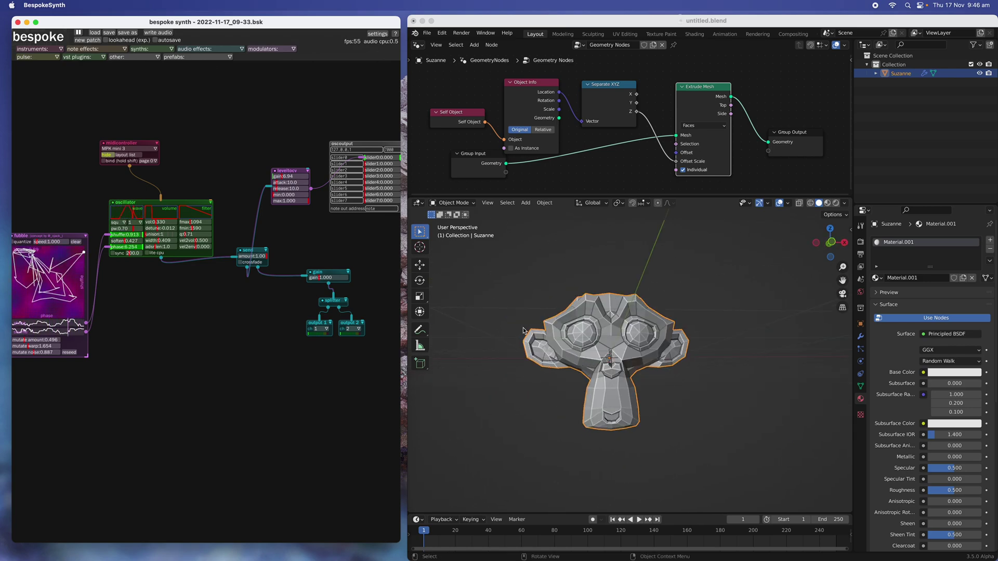
scroll(523, 328, "up", 3)
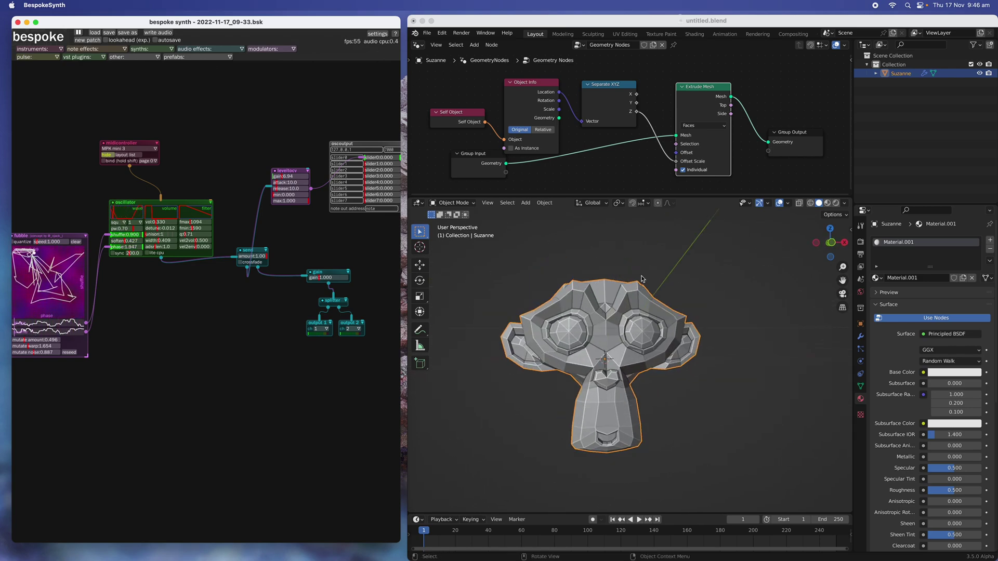